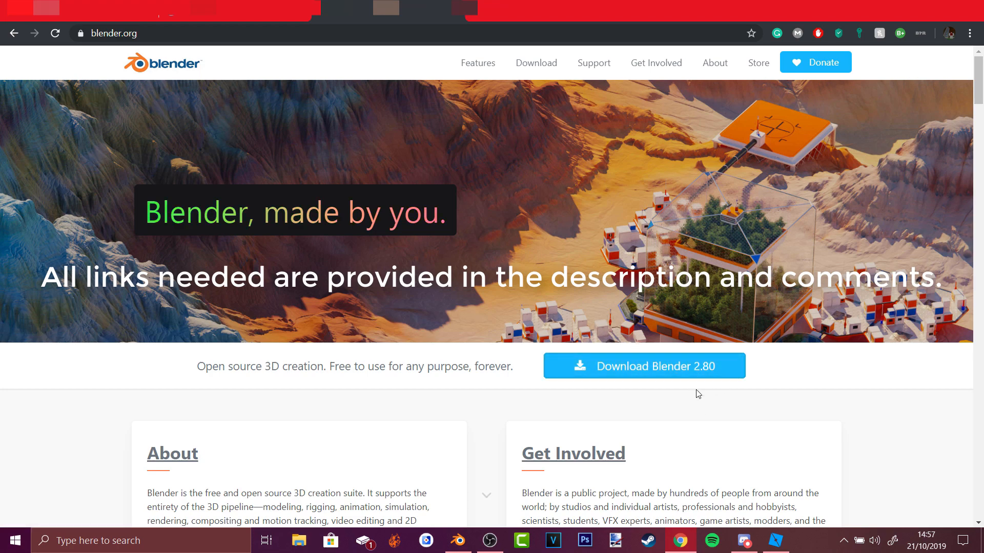
# Open the page for Blender 2.79 and other previous versions from the Blender website's download page
pyautogui.scroll(-7, 692, 401)
pyautogui.scroll(7, 669, 398)
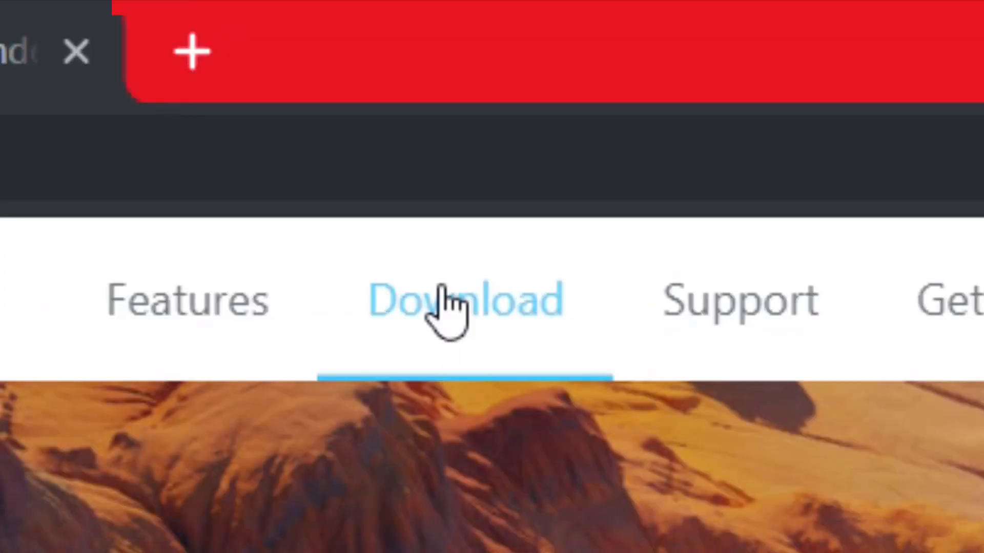
pyautogui.click(533, 62)
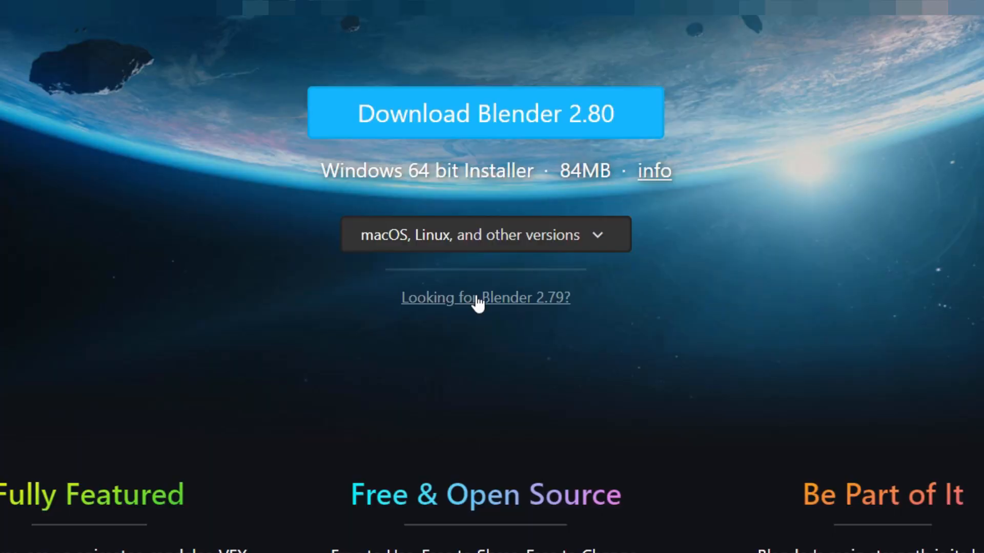
pyautogui.click(465, 327)
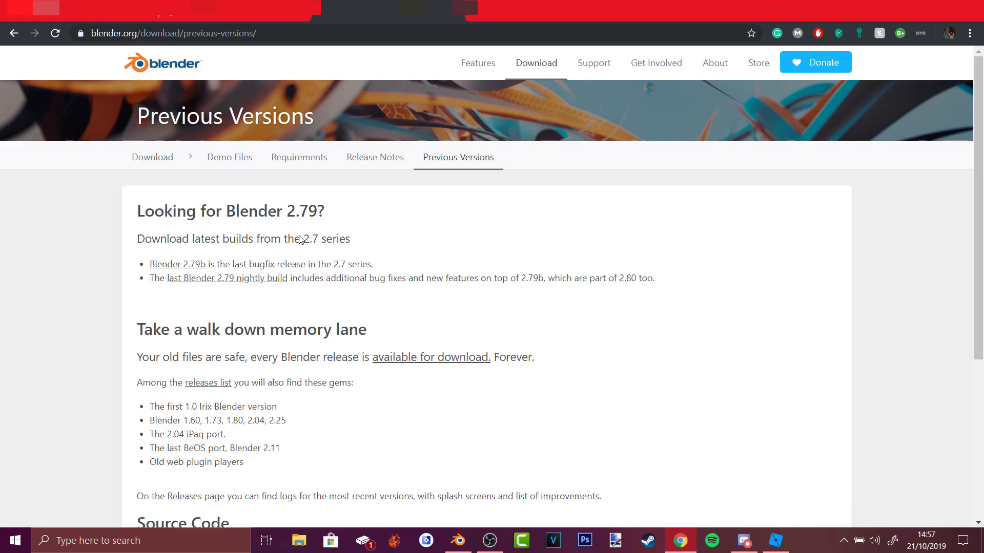
# Open the Blender2.79 folder in the archive of all Blender releases
pyautogui.scroll(-1, 302, 240)
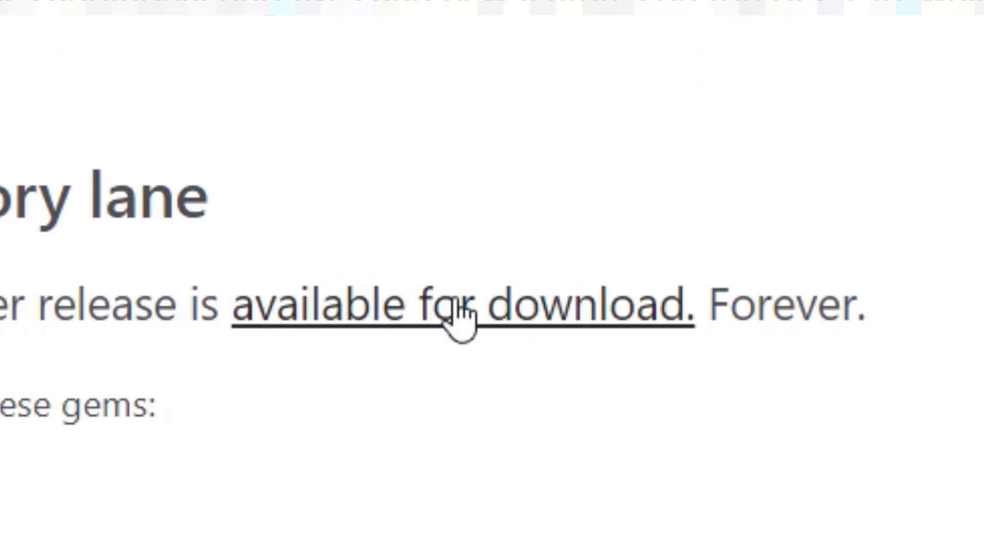
pyautogui.click(490, 310)
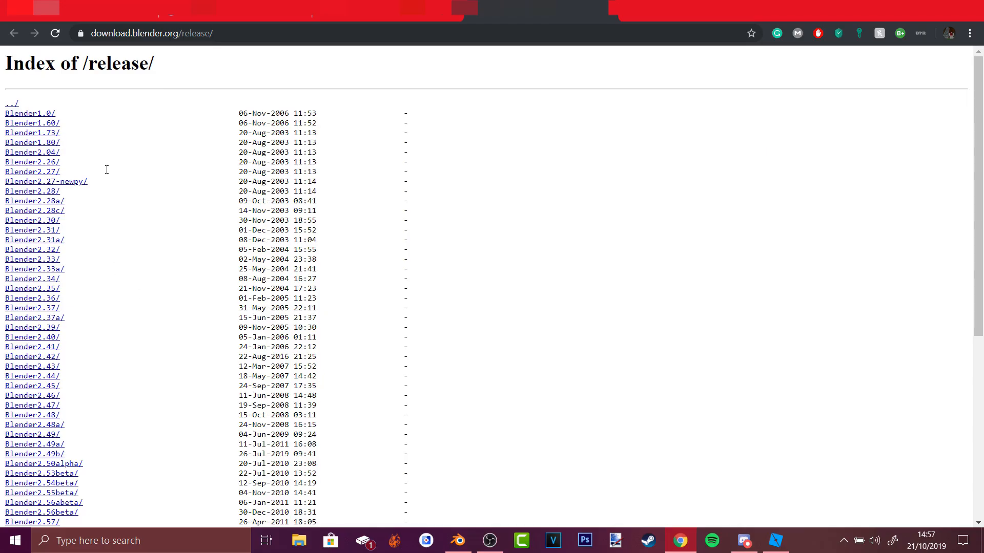
pyautogui.scroll(-6, 118, 208)
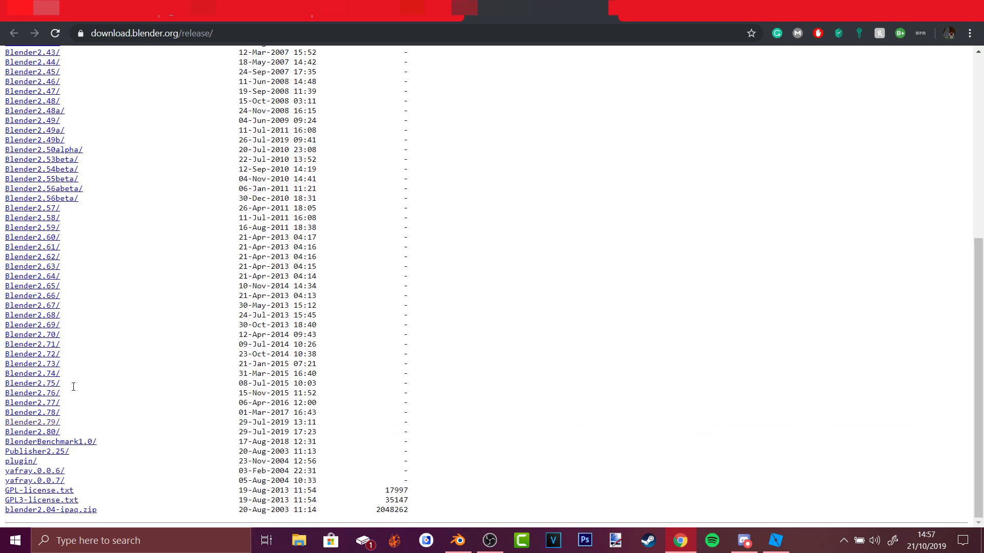
pyautogui.click(40, 424)
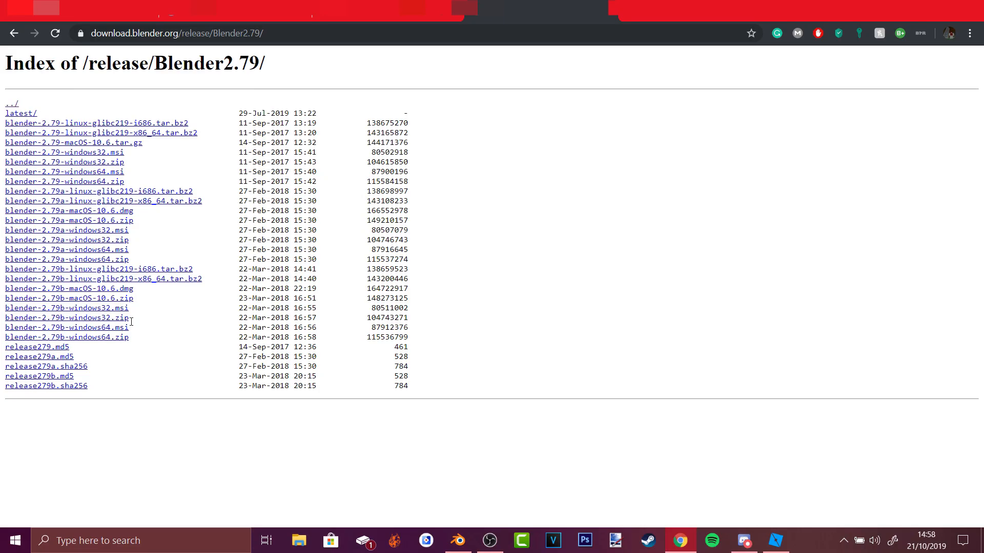
# Find the Windows Control Panel and open the System information under System and Security
pyautogui.click(187, 538)
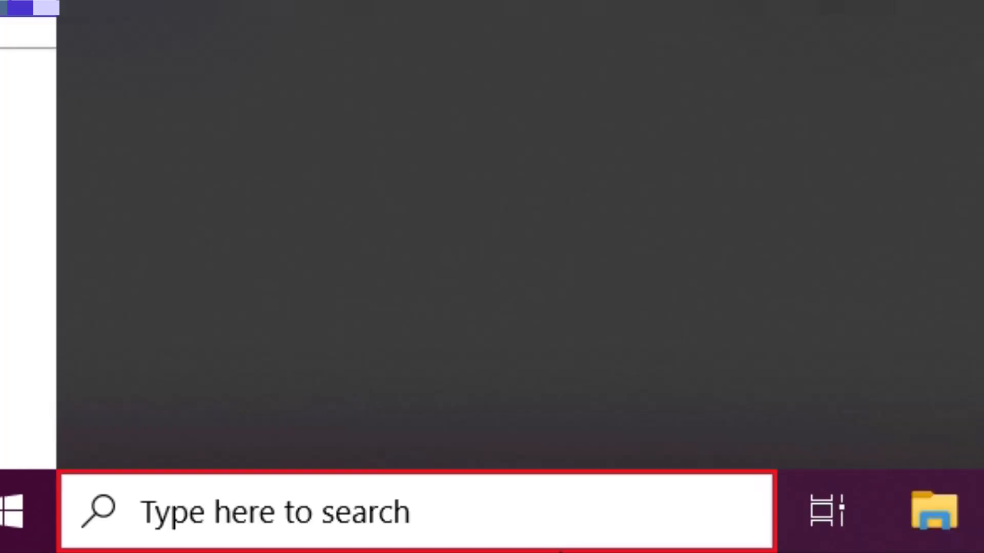
pyautogui.write('control panel')
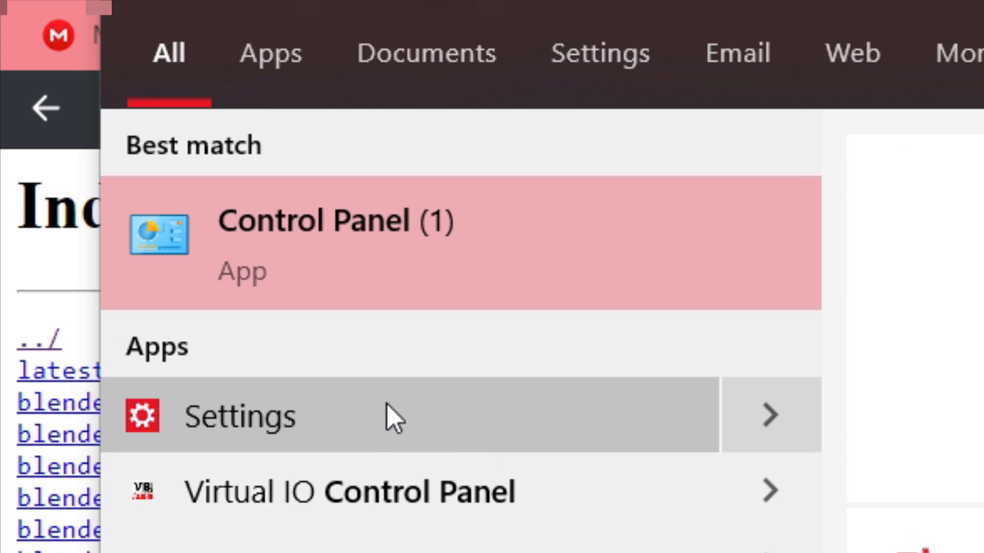
pyautogui.click(393, 264)
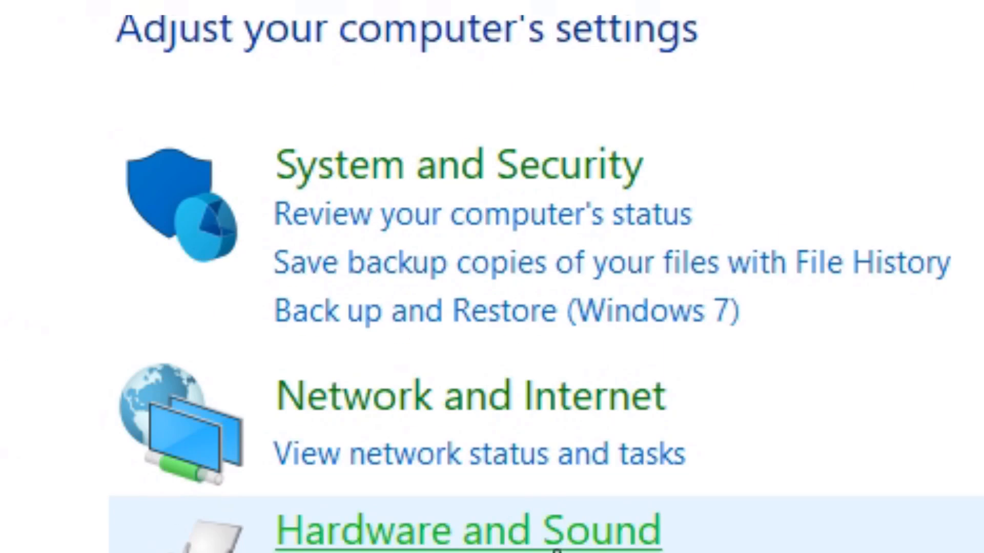
pyautogui.click(490, 173)
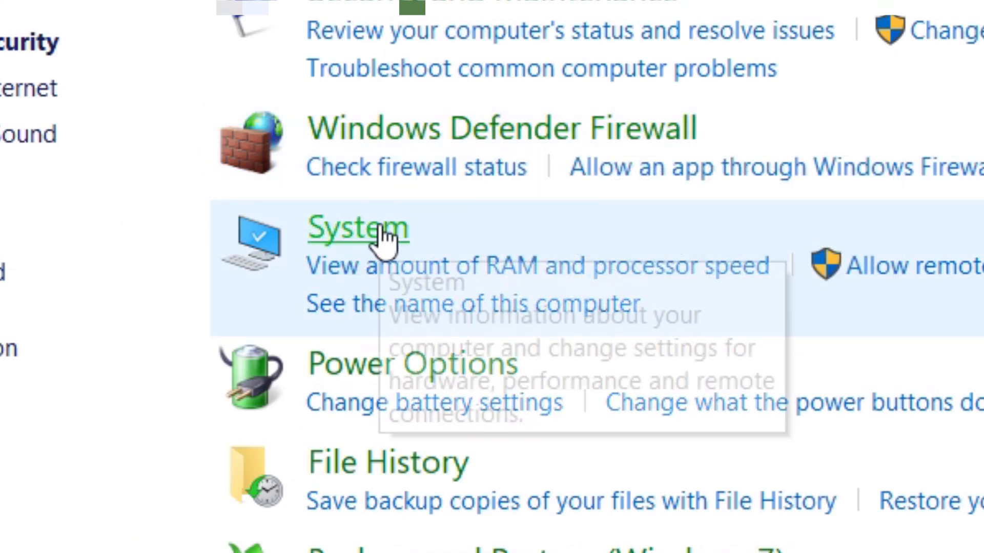
pyautogui.click(615, 270)
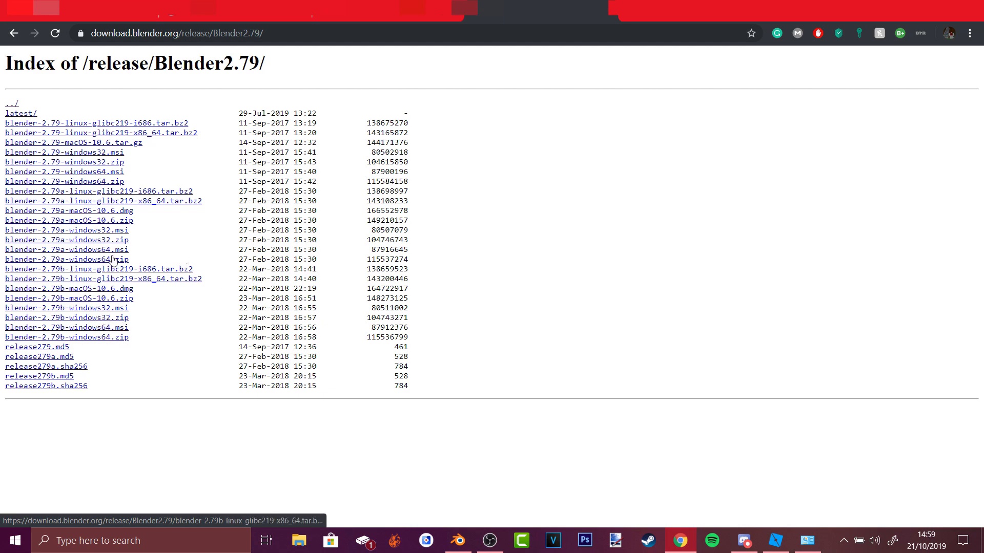
# Look over the shared MEGA Resources folder and open the HDRI collection on the HDRI Haven site
pyautogui.click(391, 10)
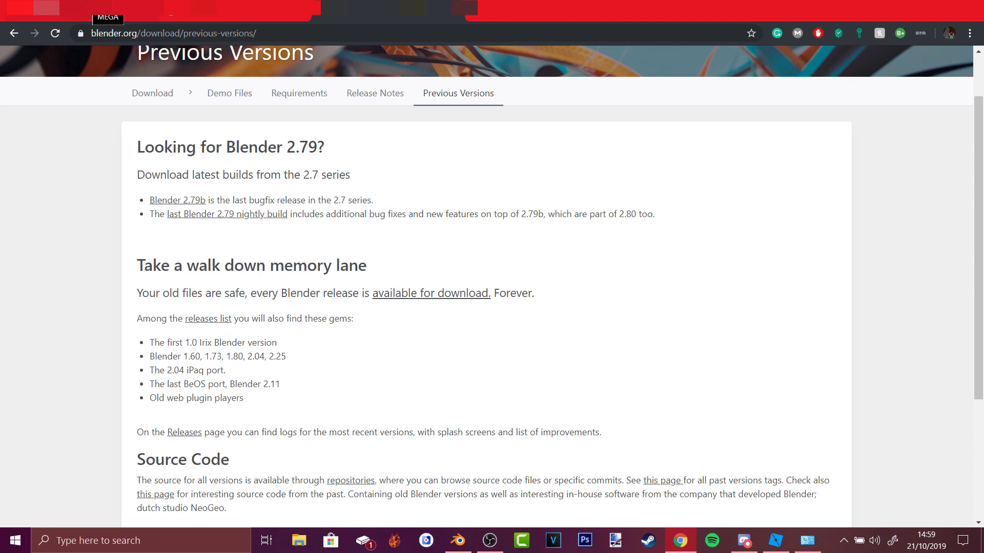
pyautogui.click(105, 9)
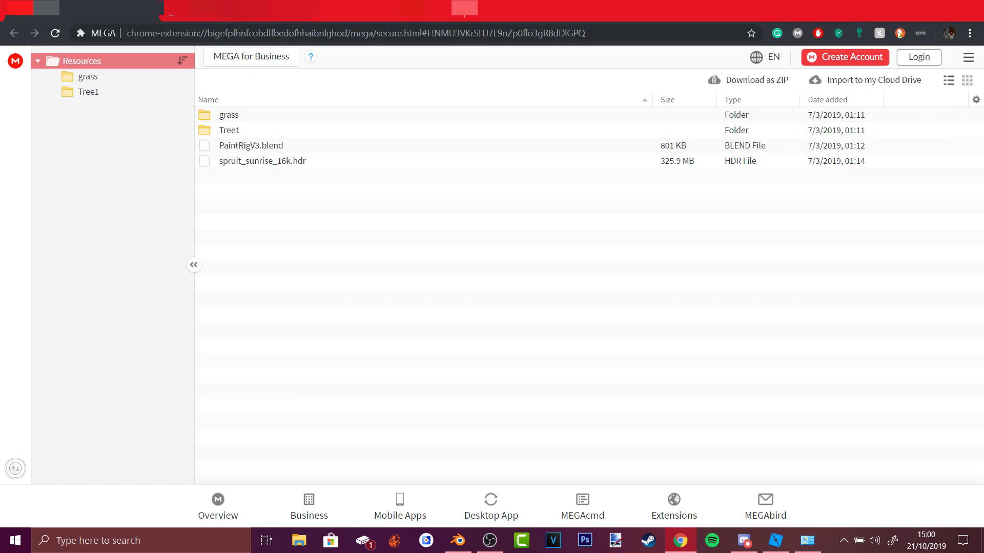
pyautogui.click(241, 10)
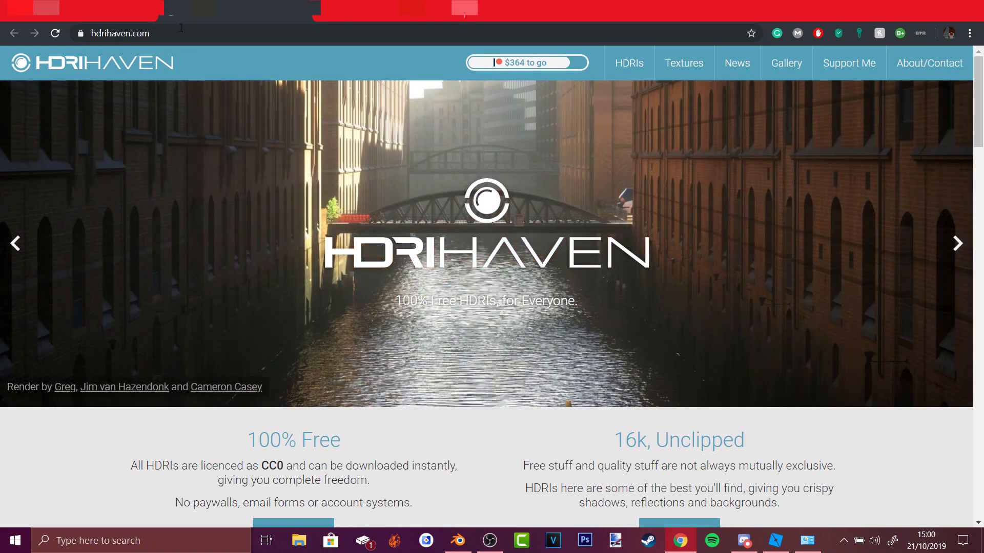
pyautogui.scroll(-15, 622, 315)
pyautogui.scroll(8, 623, 321)
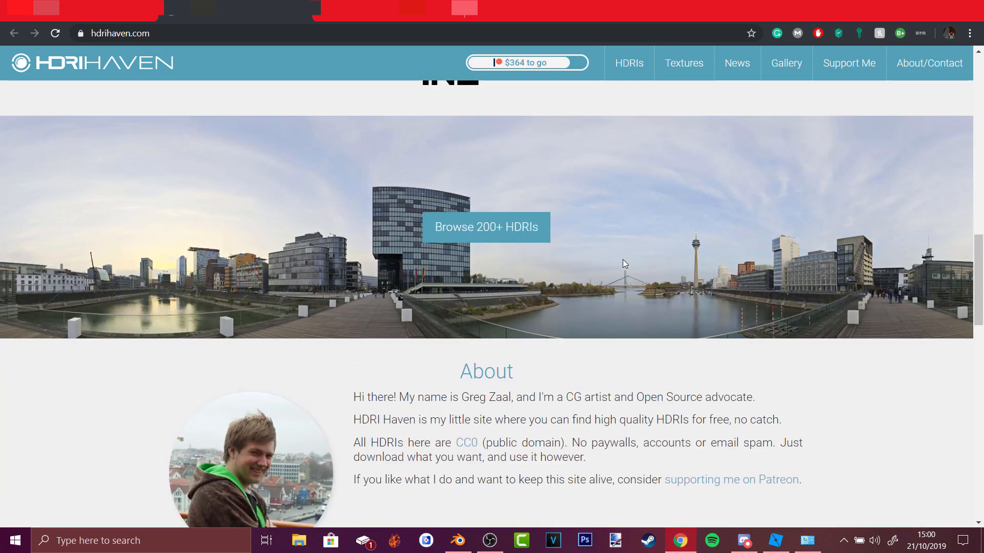
pyautogui.scroll(-6, 589, 247)
pyautogui.click(493, 283)
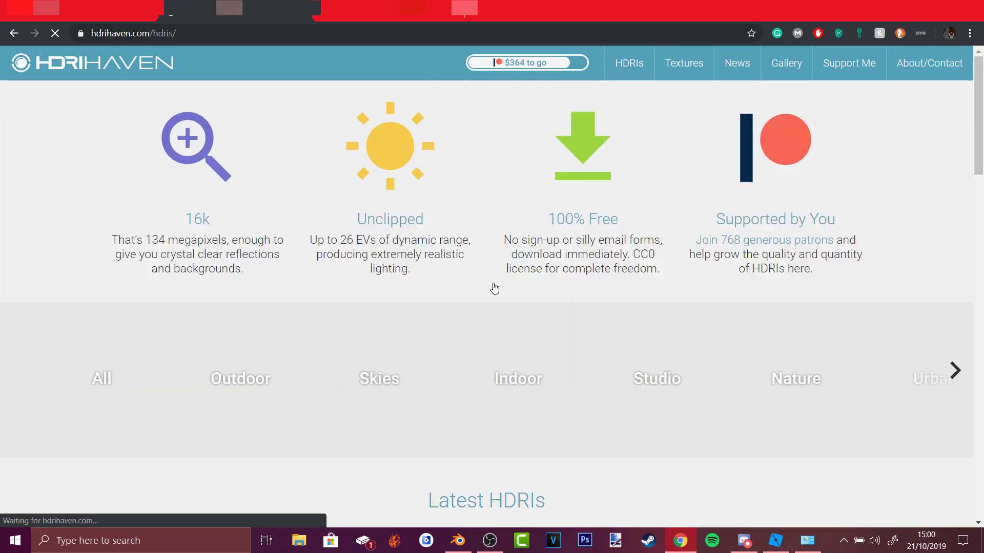
# Look through the HDRI categories and latest HDRIs and open the Studio category
pyautogui.scroll(-3, 117, 290)
pyautogui.scroll(-4, 118, 290)
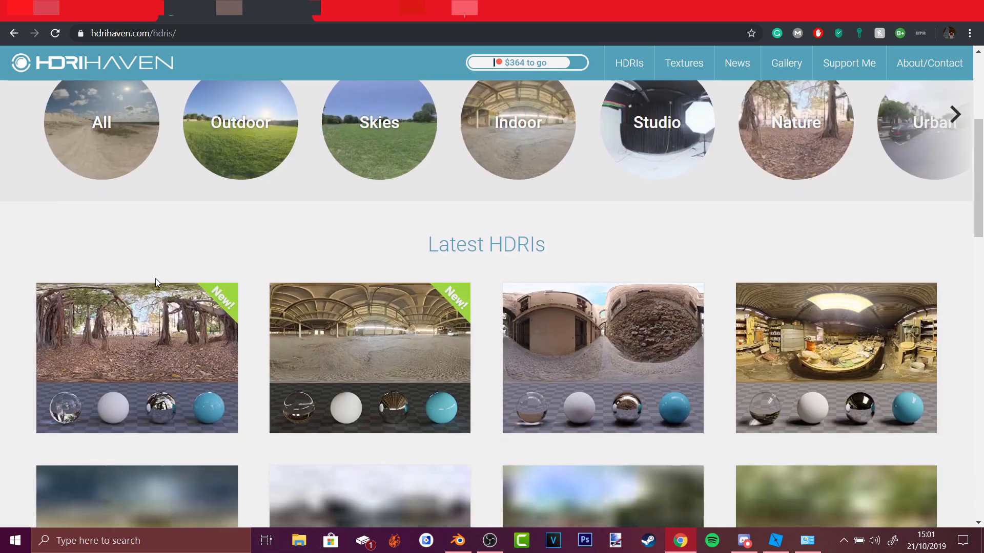
pyautogui.scroll(3, 552, 324)
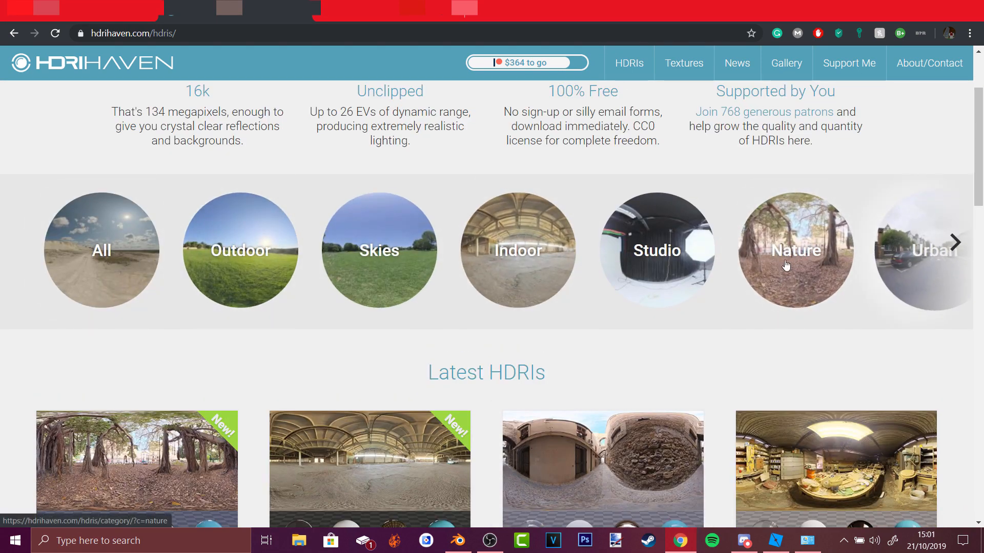
pyautogui.click(691, 263)
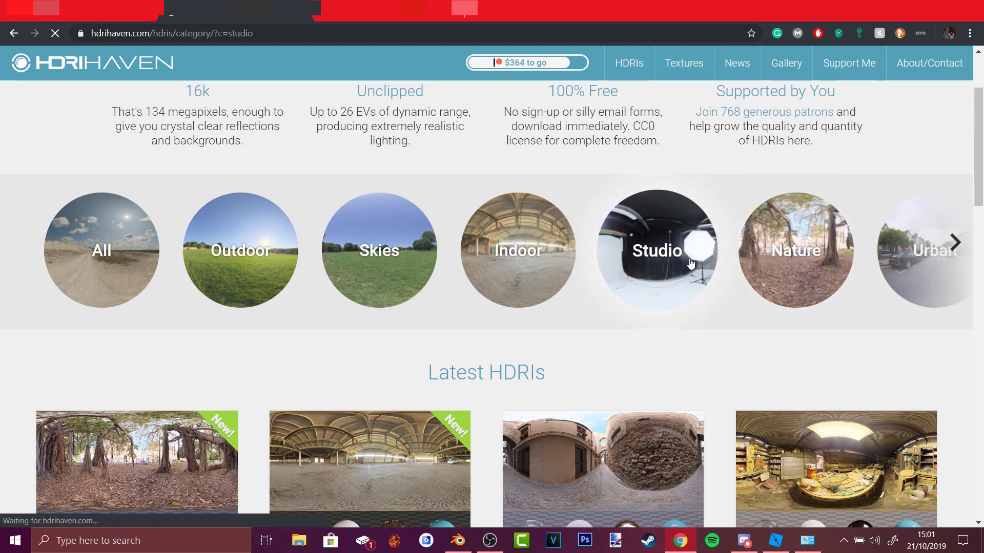
# Browse the Studio HDRIs and open the page of Studio Small 07
pyautogui.scroll(-2, 718, 317)
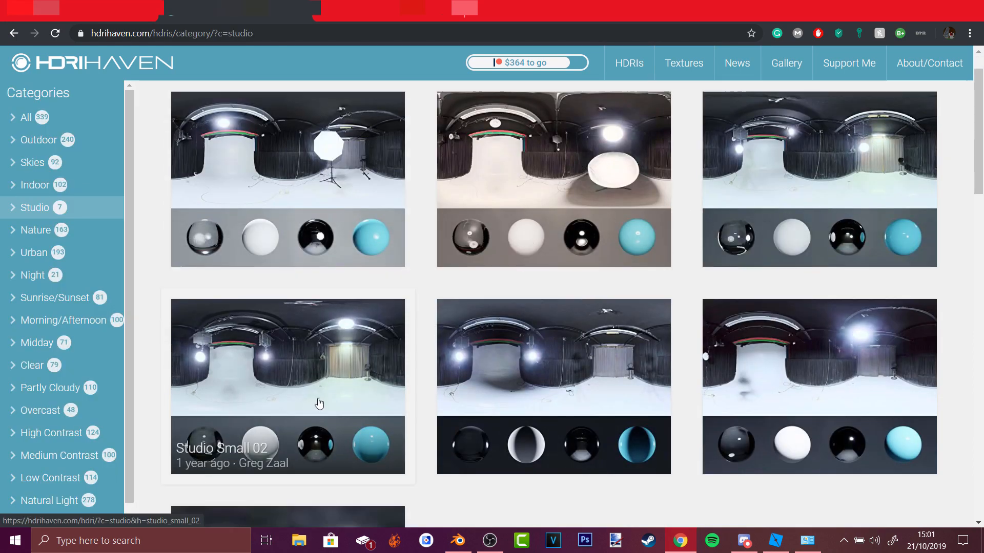
pyautogui.scroll(-2, 330, 417)
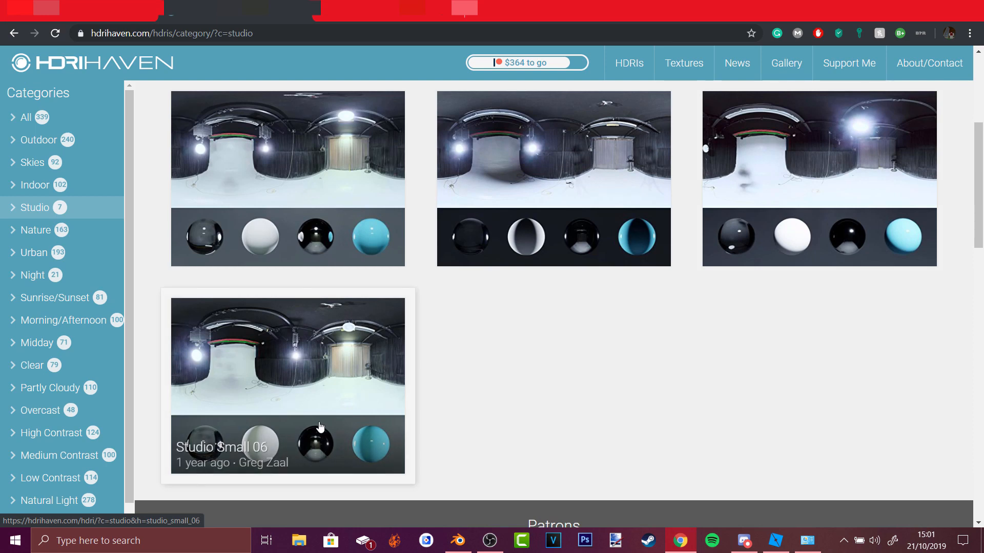
pyautogui.scroll(1, 328, 410)
pyautogui.scroll(2, 324, 318)
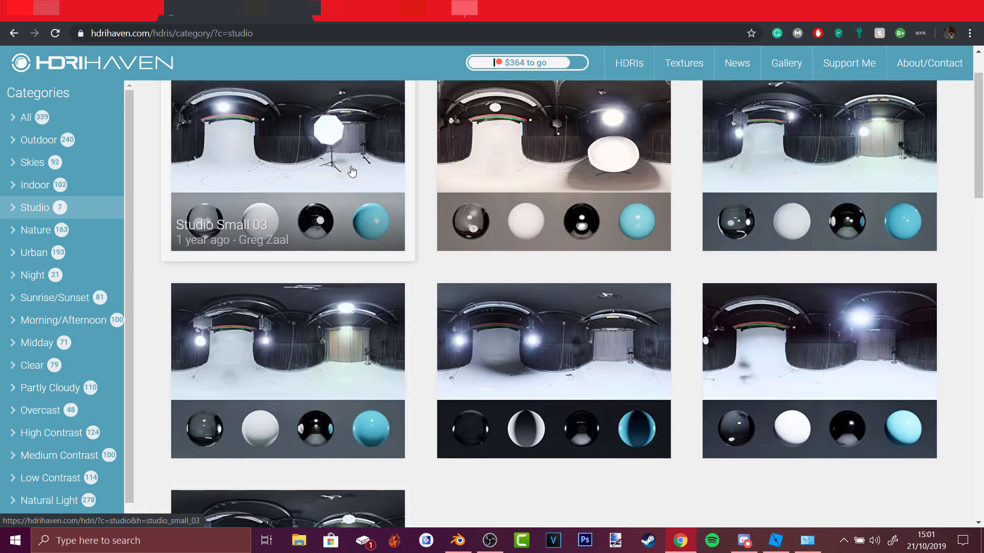
pyautogui.scroll(1, 350, 171)
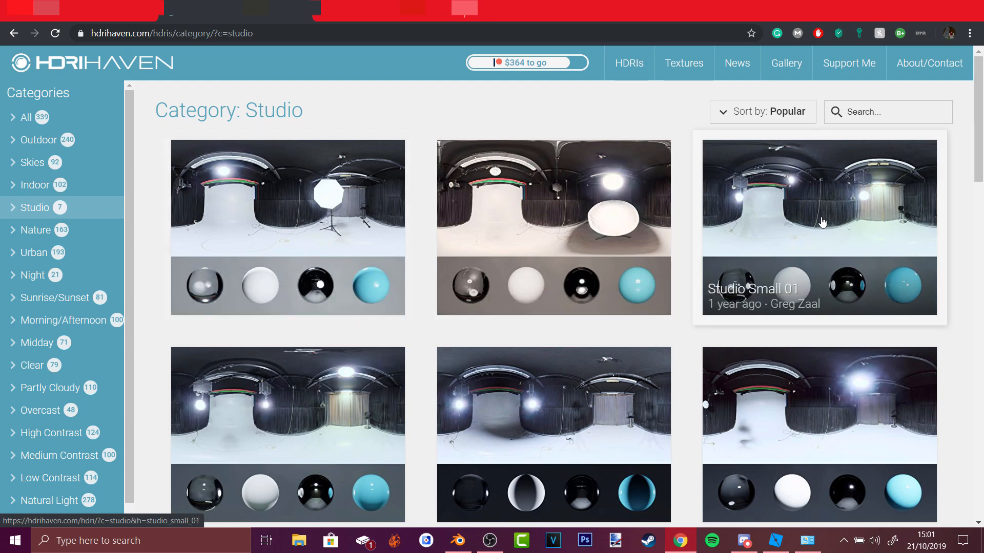
pyautogui.scroll(-1, 795, 369)
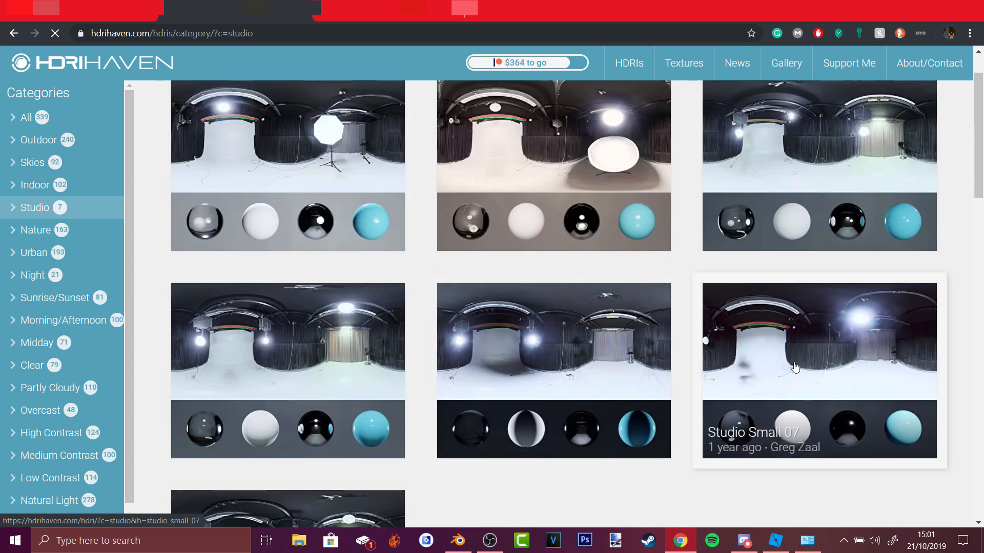
pyautogui.click(795, 367)
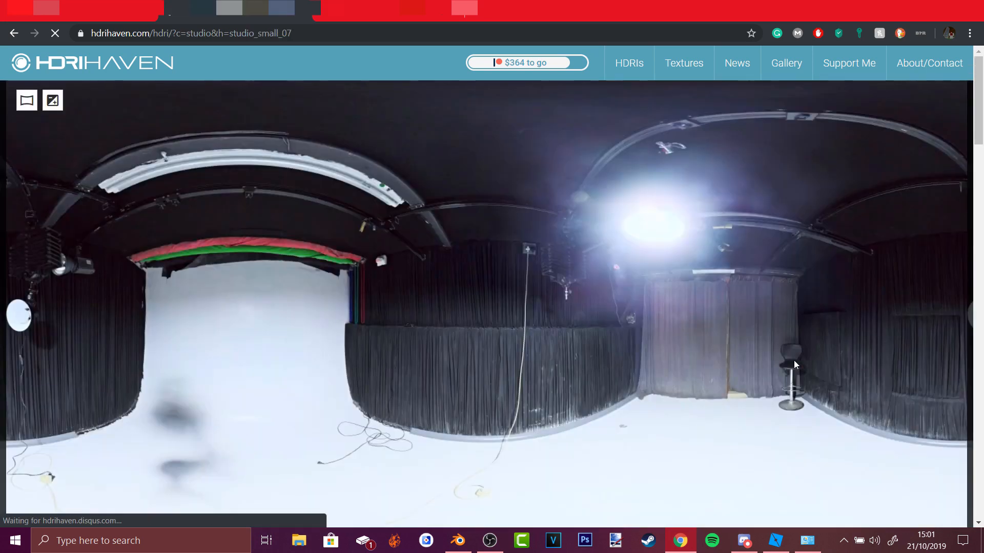
# Examine the HDR download resolutions and info offered for Studio Small 07
pyautogui.scroll(-10, 794, 361)
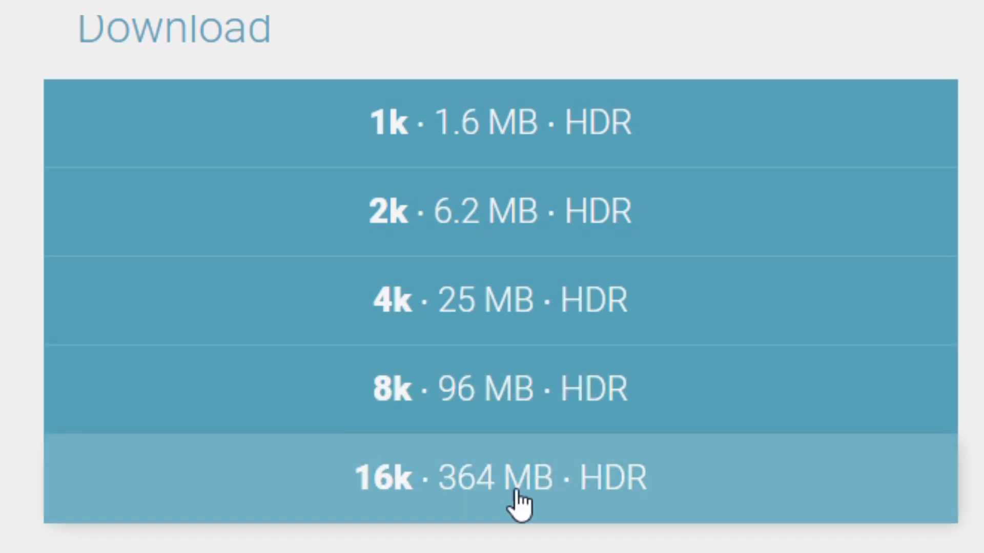
pyautogui.scroll(-7, 382, 479)
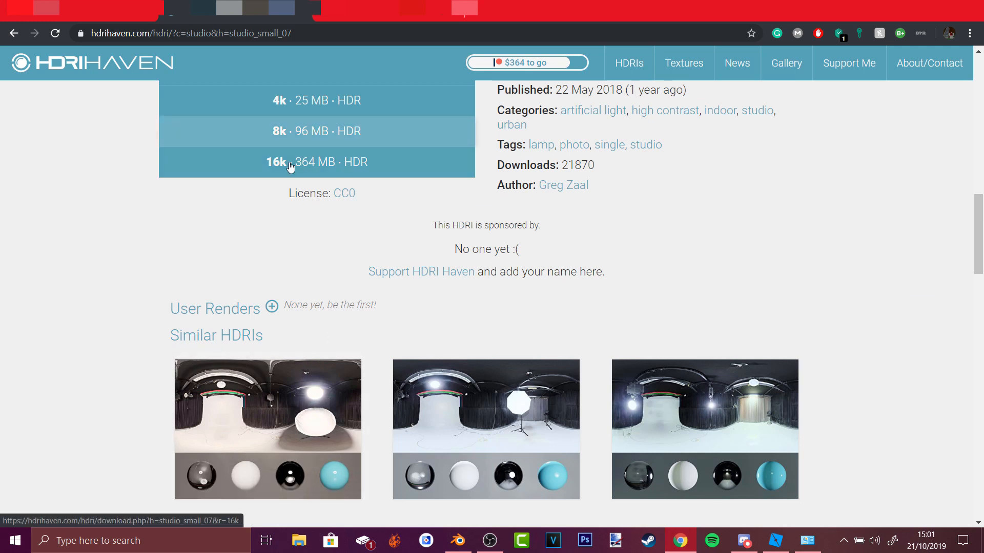
pyautogui.scroll(1, 348, 173)
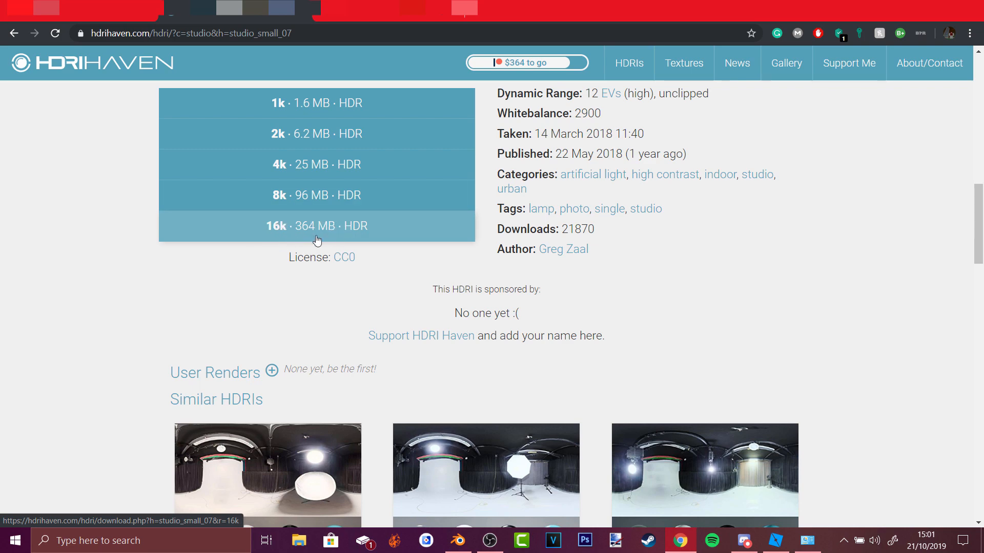
pyautogui.scroll(-2, 338, 251)
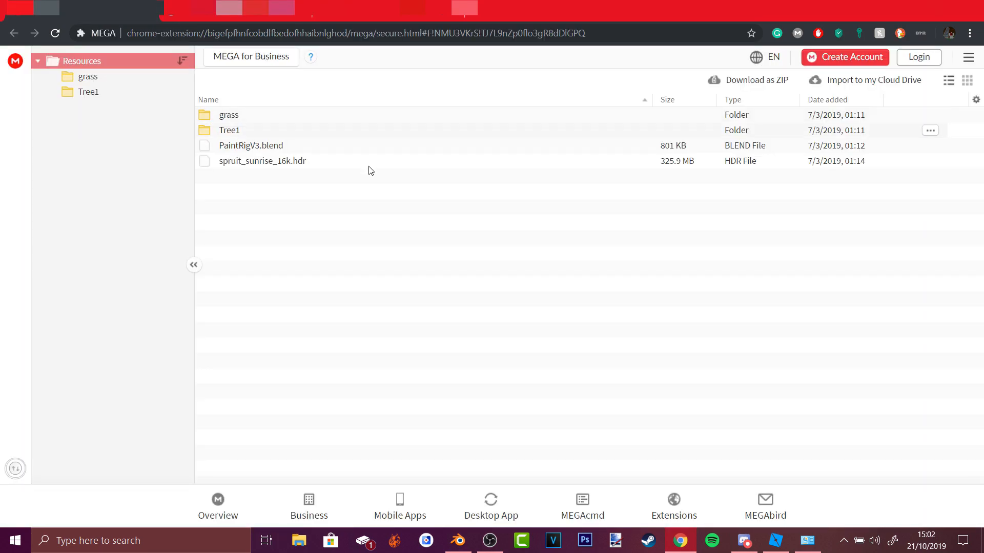
pyautogui.hotkey('ctrl', 'Tab')
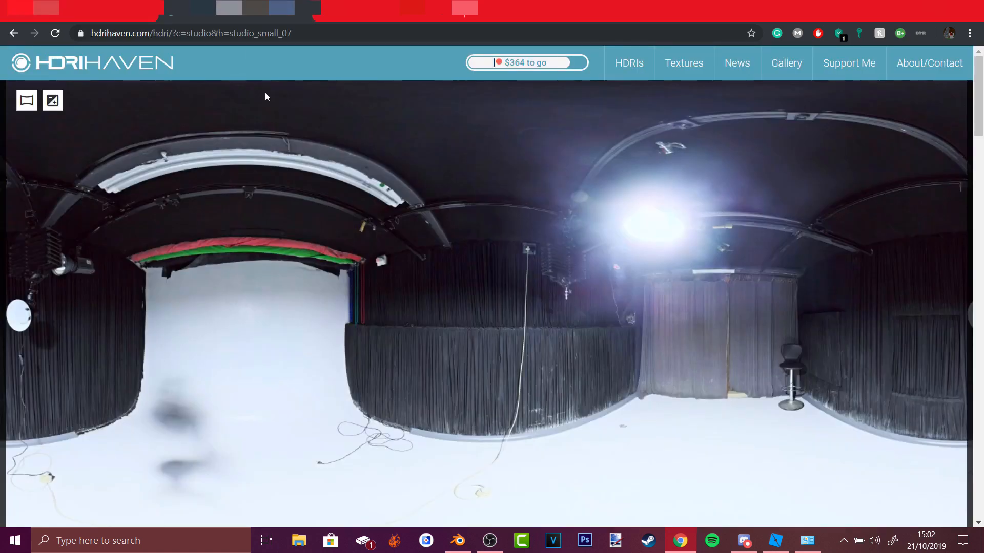
pyautogui.scroll(-6, 401, 363)
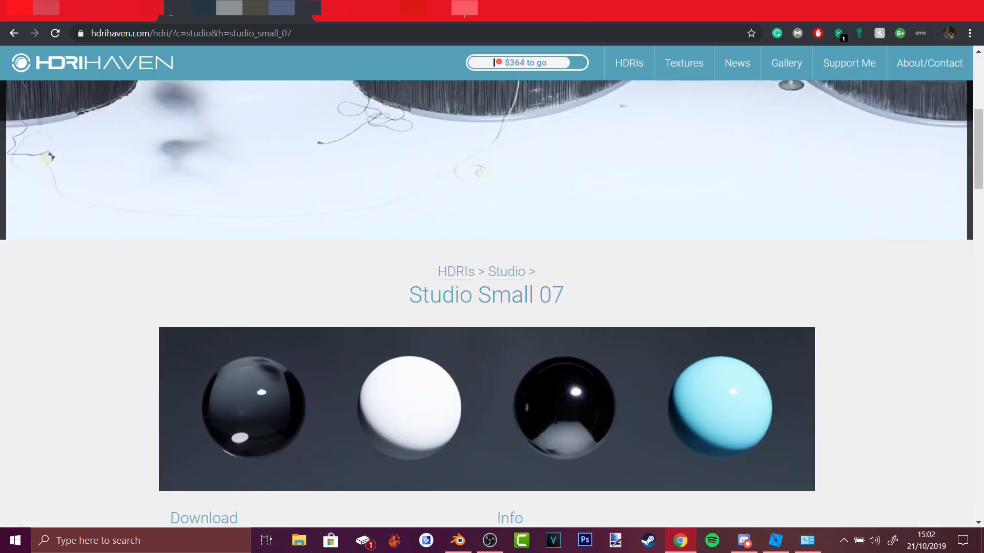
pyautogui.click(131, 9)
pyautogui.click(220, 9)
pyautogui.scroll(-2, 431, 311)
pyautogui.scroll(9, 256, 169)
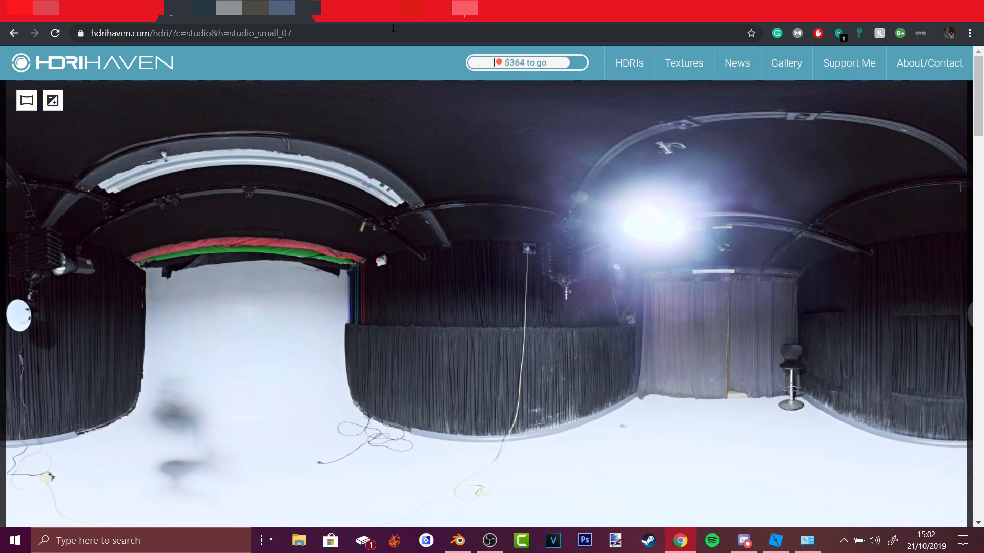
# Return to the Blender previous versions page and switch to Roblox Studio's new-game templates
pyautogui.click(393, 9)
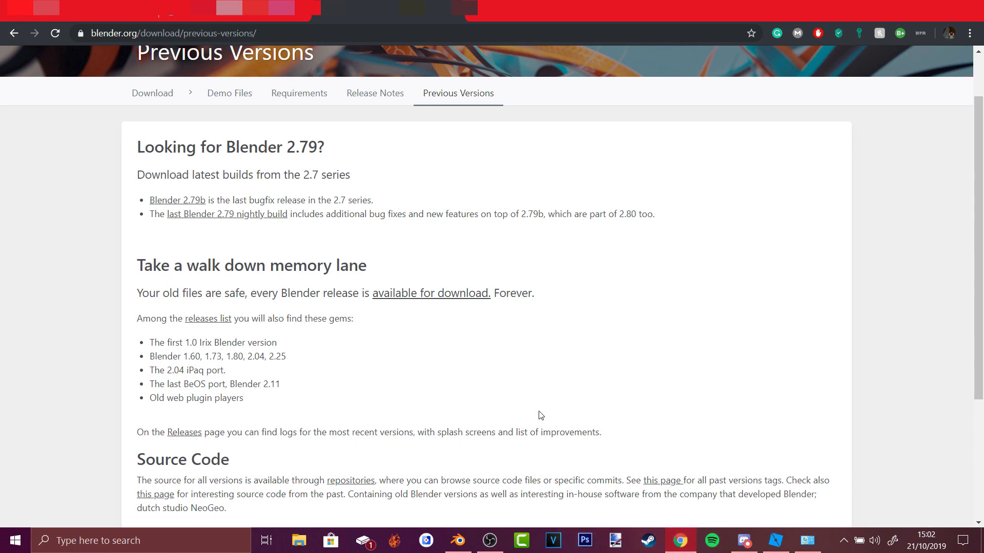
pyautogui.click(776, 541)
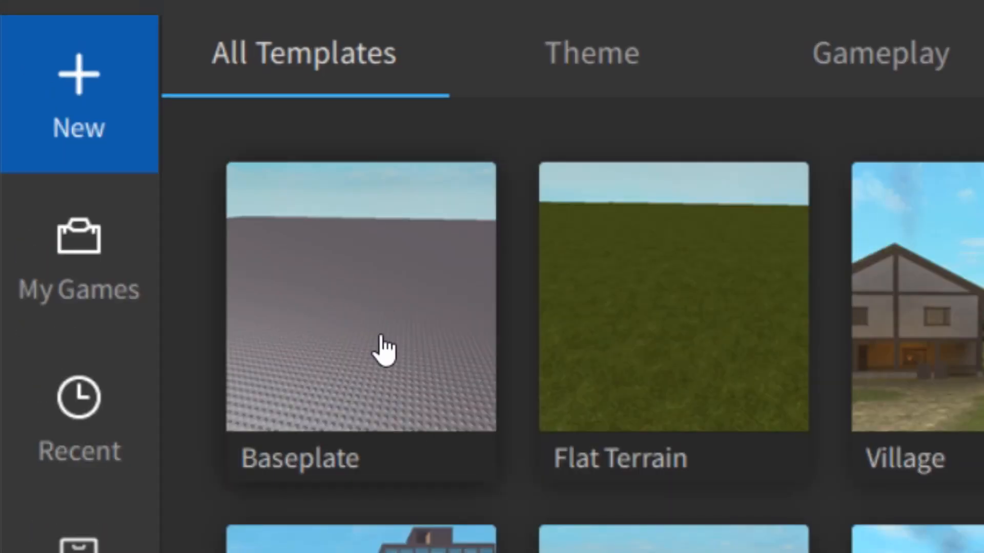
# Create a game from the Baseplate template and locate the Load Character plugin in the plugin library
pyautogui.click(385, 350)
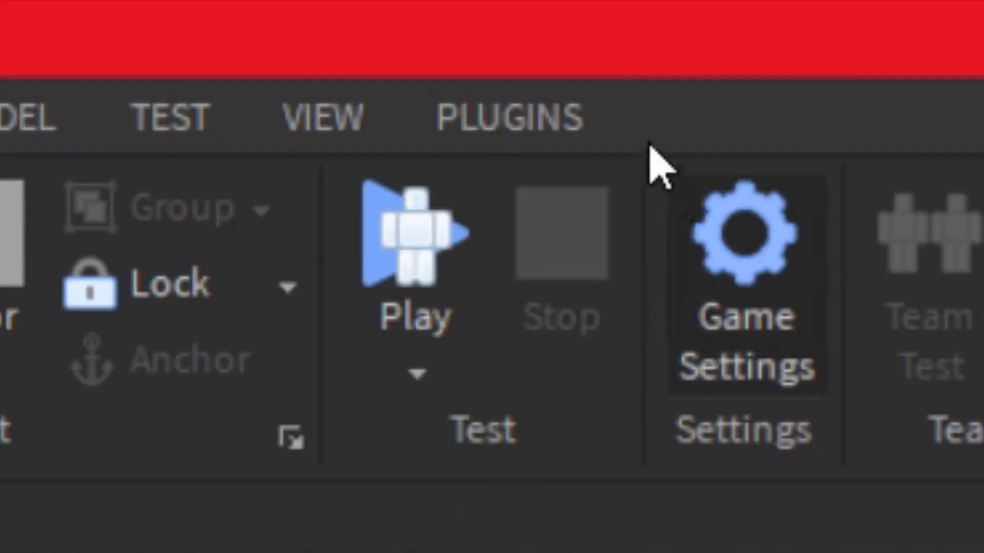
pyautogui.click(513, 115)
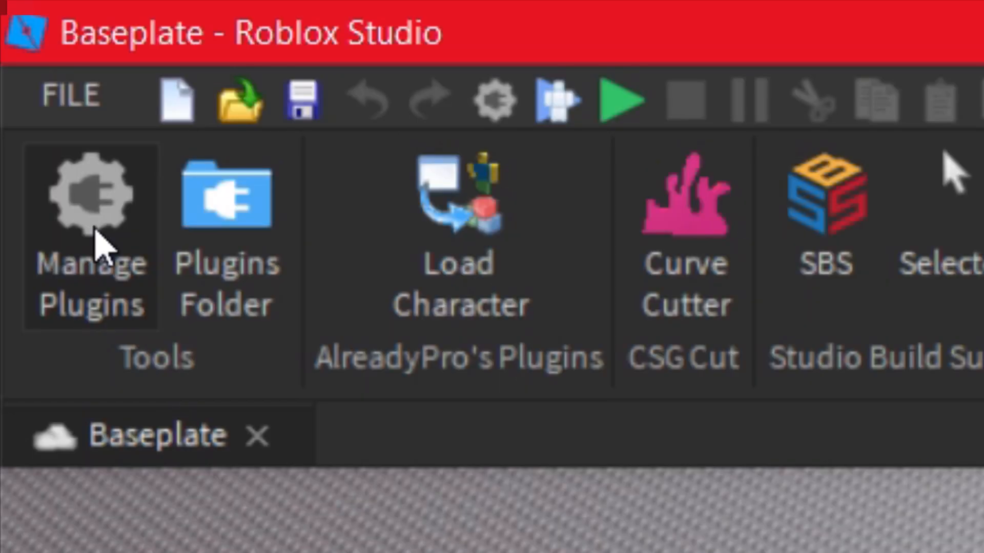
pyautogui.click(92, 241)
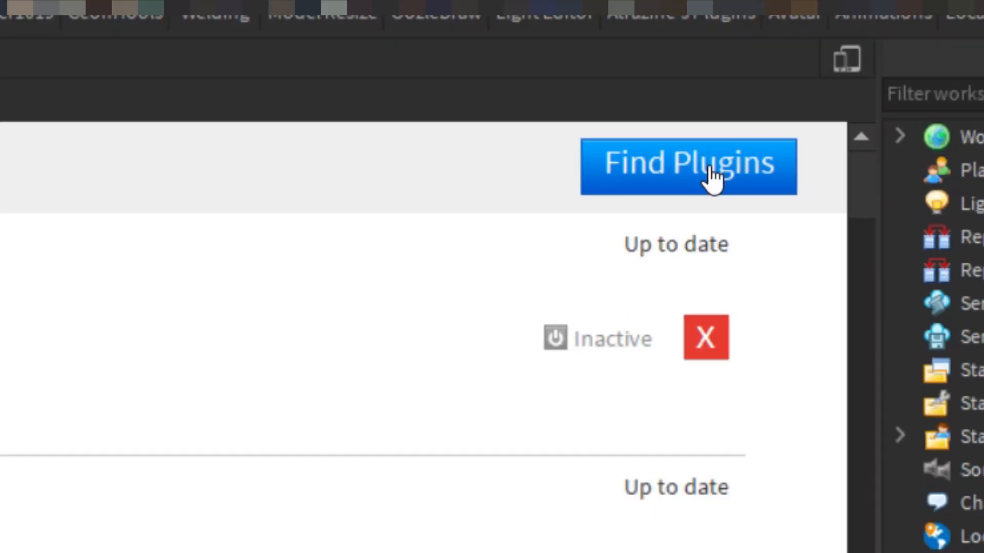
pyautogui.click(713, 174)
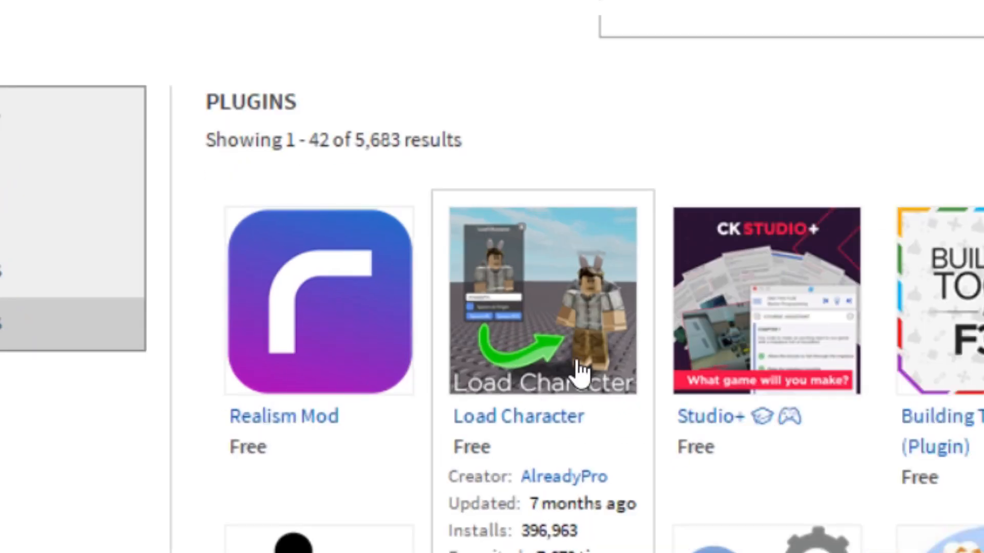
pyautogui.scroll(-2, 593, 341)
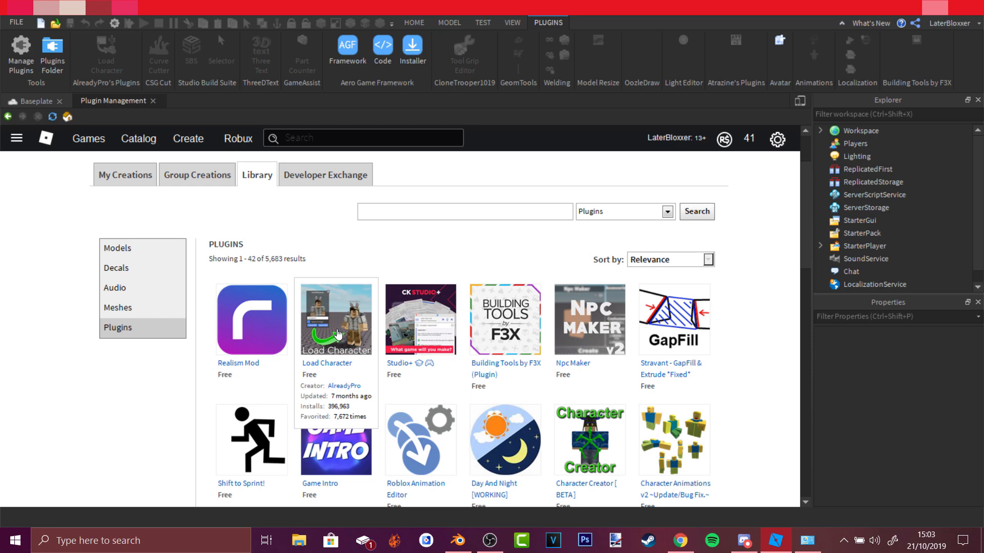
pyautogui.click(586, 428)
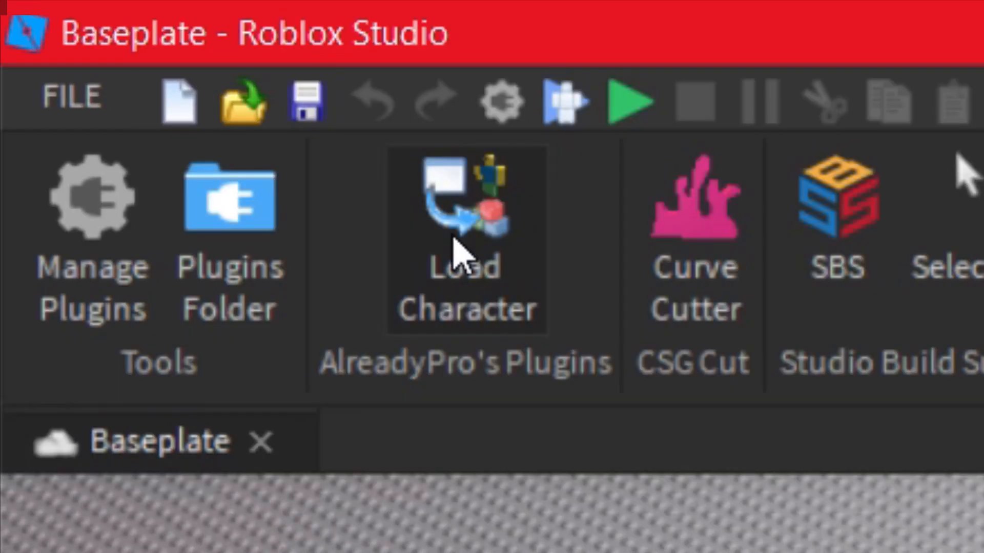
# Use the Load Character plugin to spawn an R6 character for the username LaterBloxxer at the origin
pyautogui.click(456, 246)
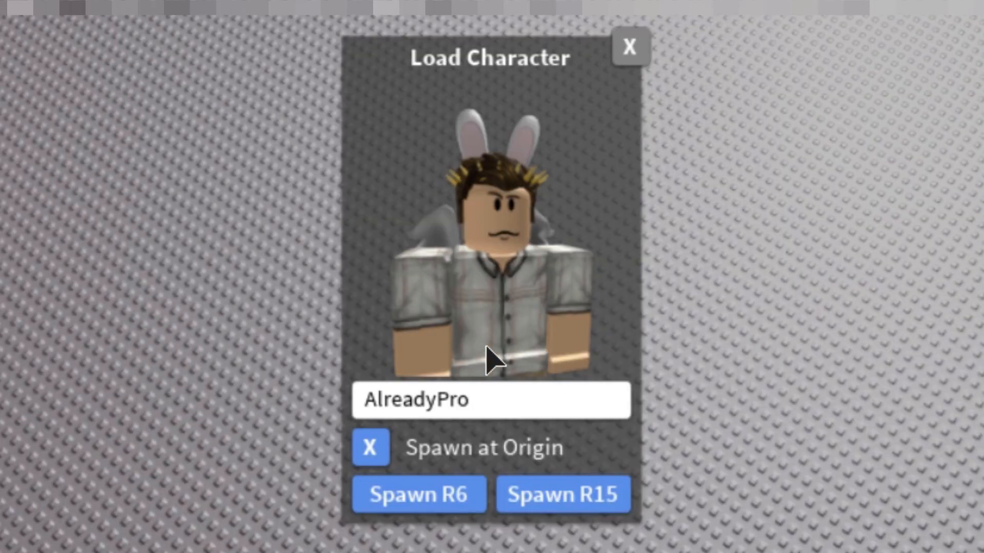
pyautogui.click(471, 401)
pyautogui.press('BackSpace')
pyautogui.press('BackSpace')
pyautogui.press('BackSpace')
pyautogui.press('BackSpace')
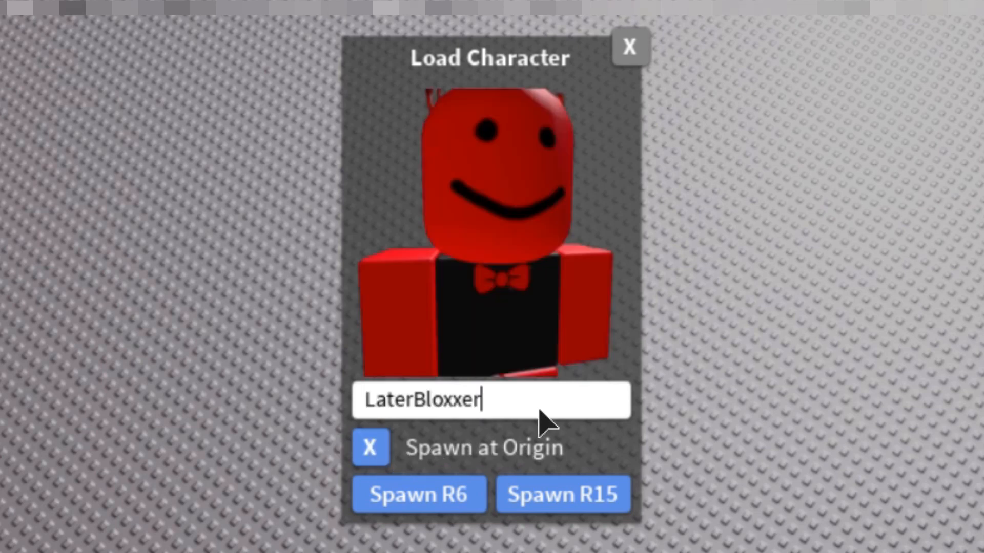
pyautogui.click(441, 497)
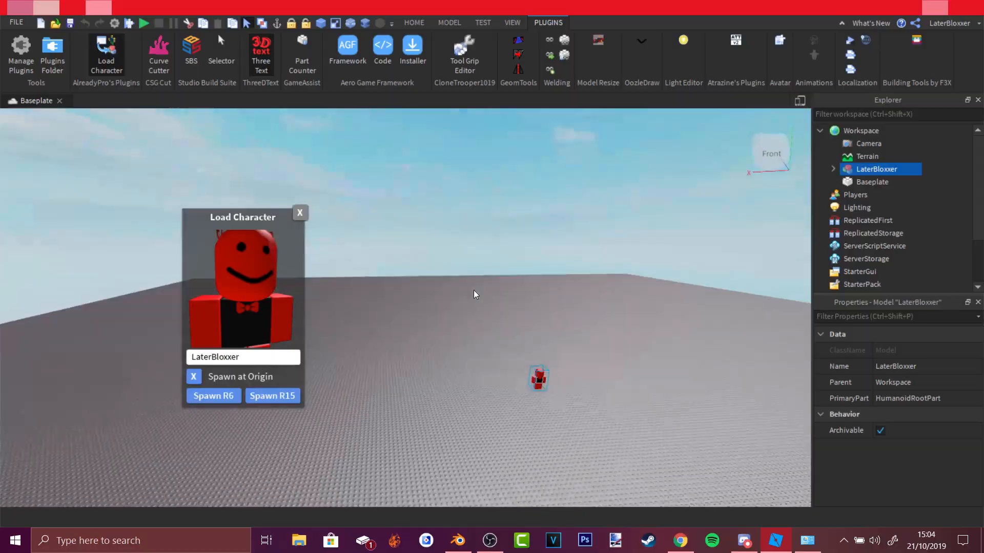
# Select the spawned LaterBloxxer model in the workspace and start exporting the selection
pyautogui.moveTo(474, 292); pyautogui.dragTo(483, 324, button='right')
pyautogui.press('w')
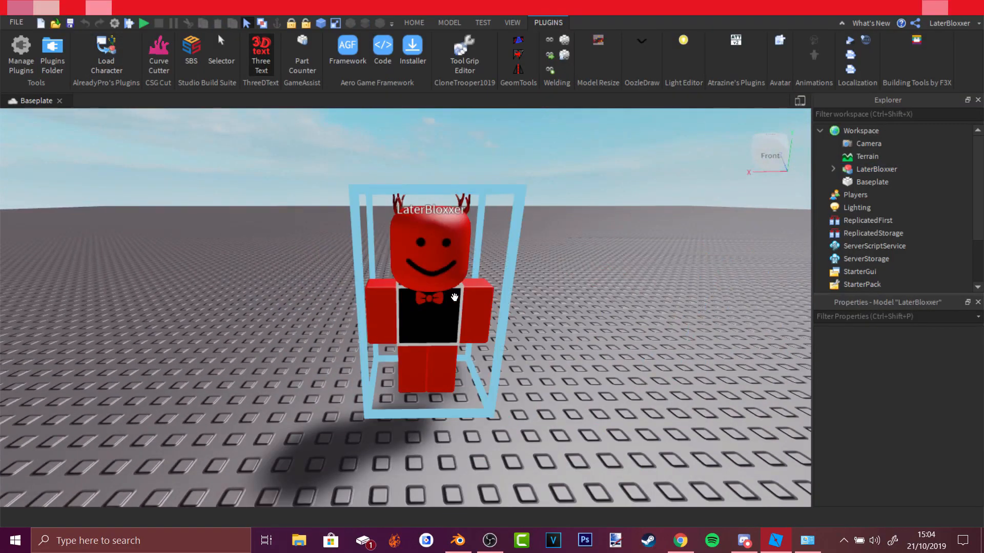
pyautogui.click(455, 297)
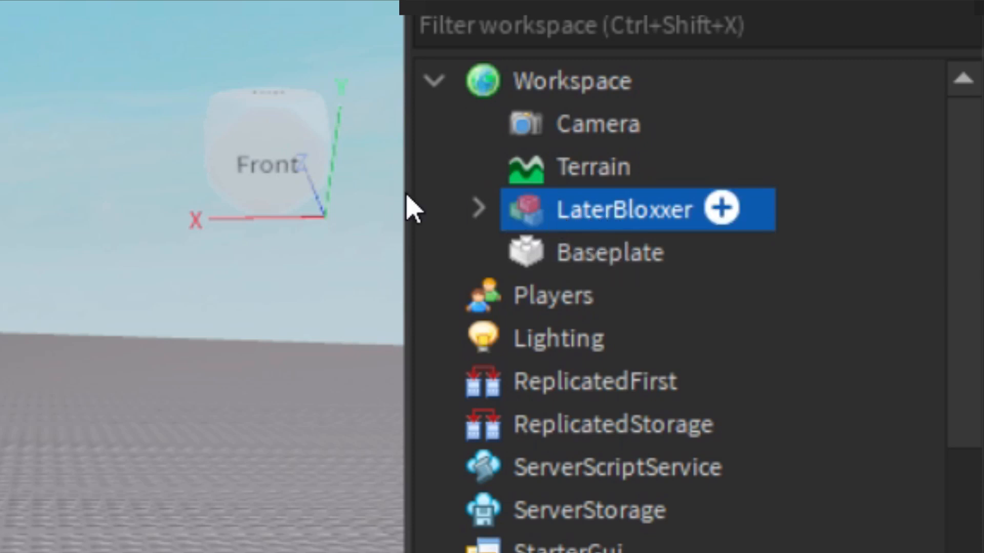
pyautogui.rightClick(606, 215)
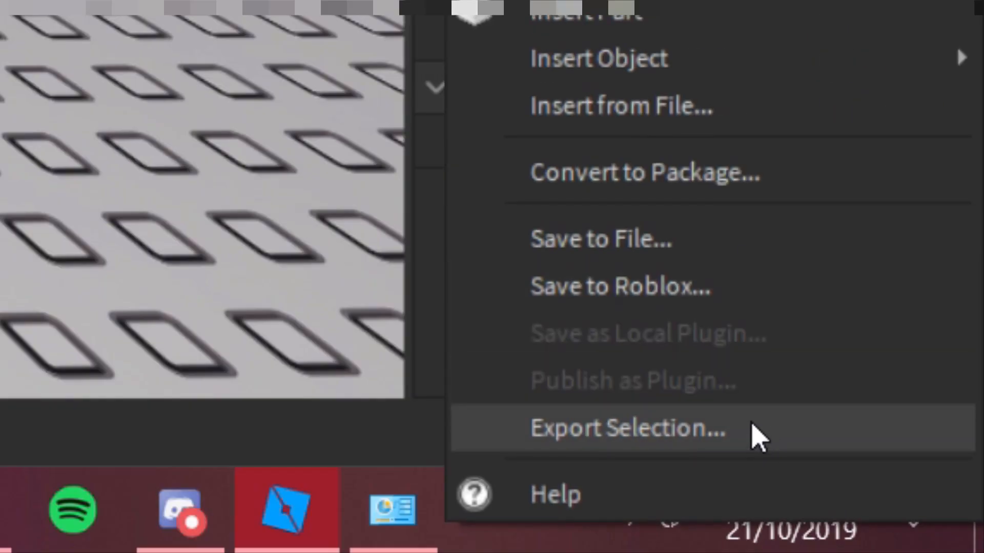
pyautogui.click(756, 437)
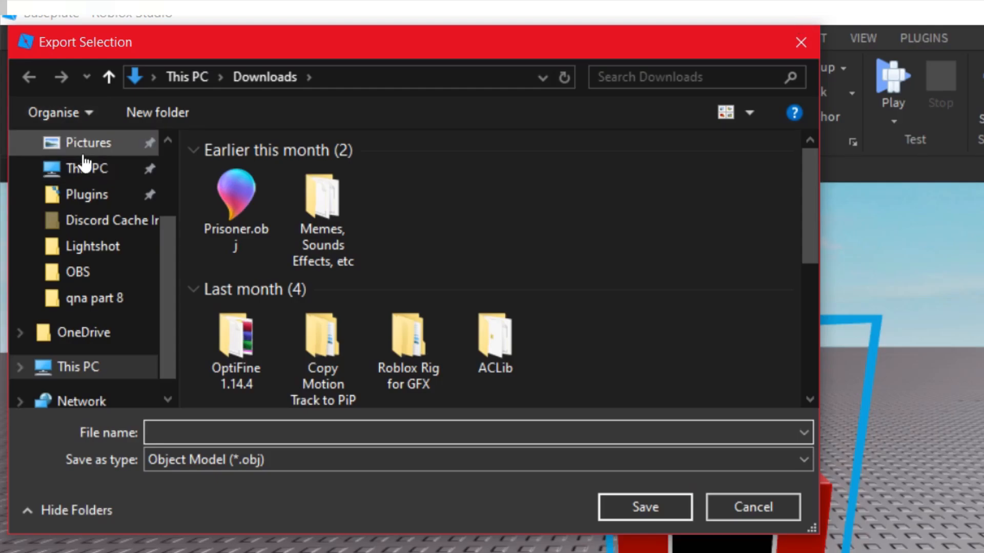
# Save the exported character to the Desktop as LaterBloxxer in the Object Model (*.obj) format
pyautogui.scroll(2, 31, 159)
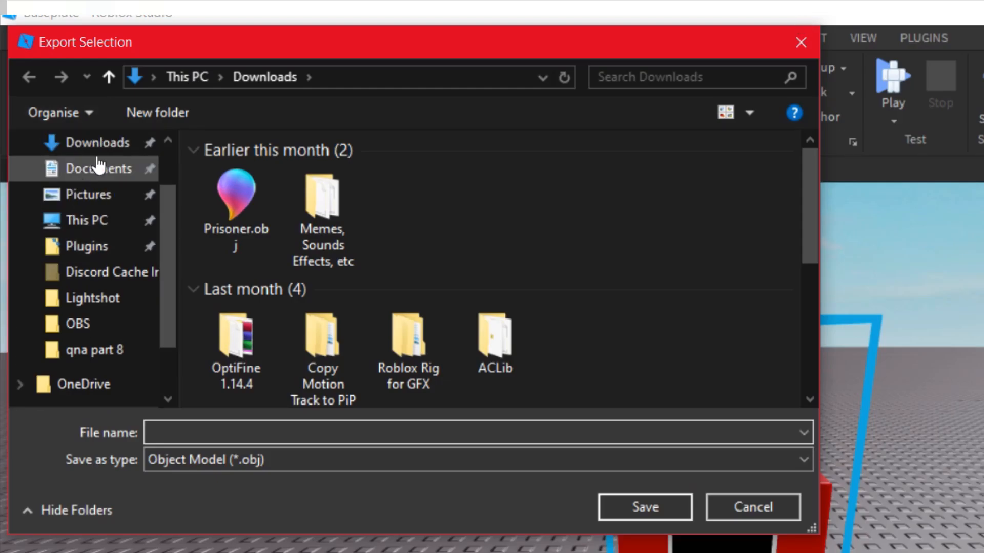
pyautogui.scroll(1, 102, 154)
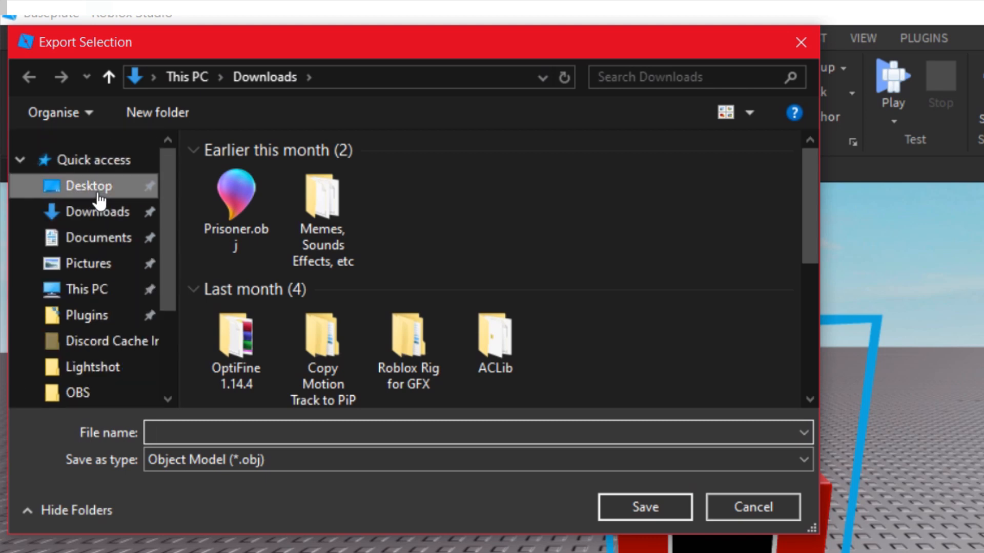
pyautogui.click(98, 194)
pyautogui.scroll(-2, 547, 223)
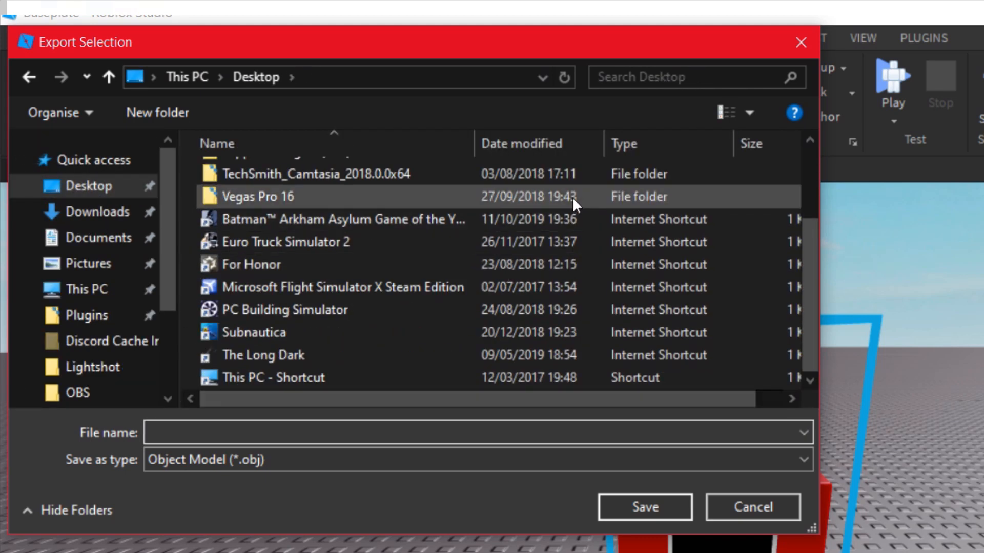
pyautogui.write('LaterBloxxer')
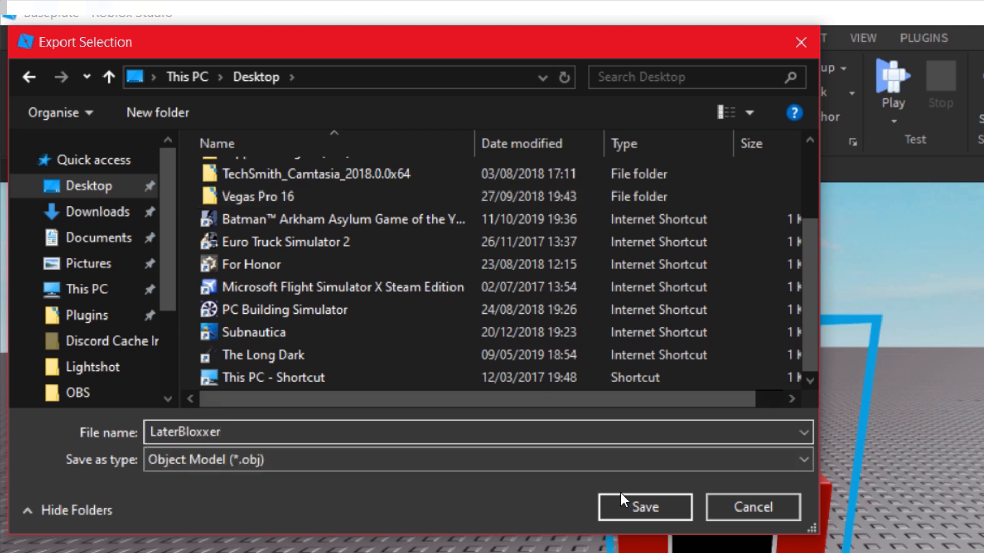
pyautogui.click(239, 457)
pyautogui.click(215, 481)
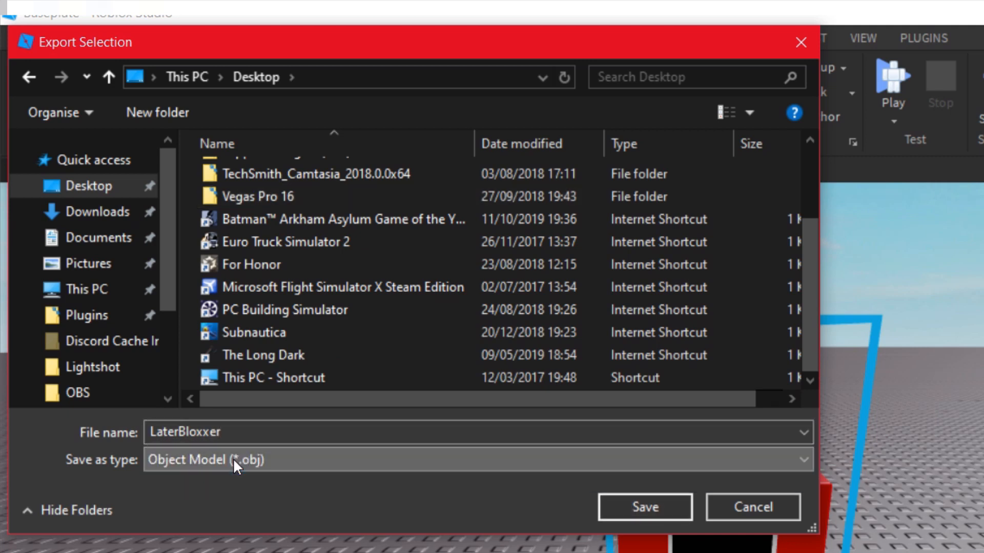
pyautogui.click(648, 506)
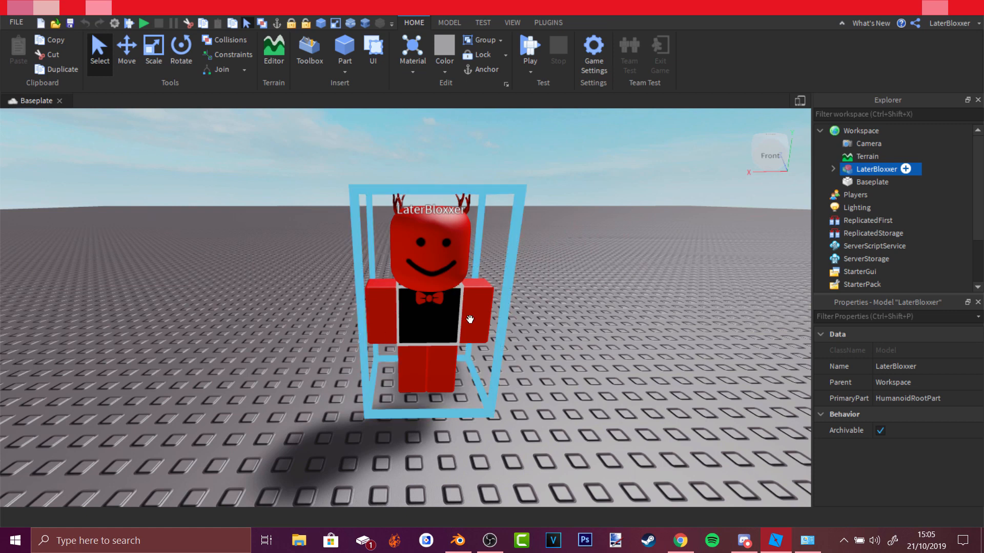
# Close Roblox Studio without saving the changes to Baseplate and switch to Blender's default scene, leaving the cube unmoved
pyautogui.click(971, 7)
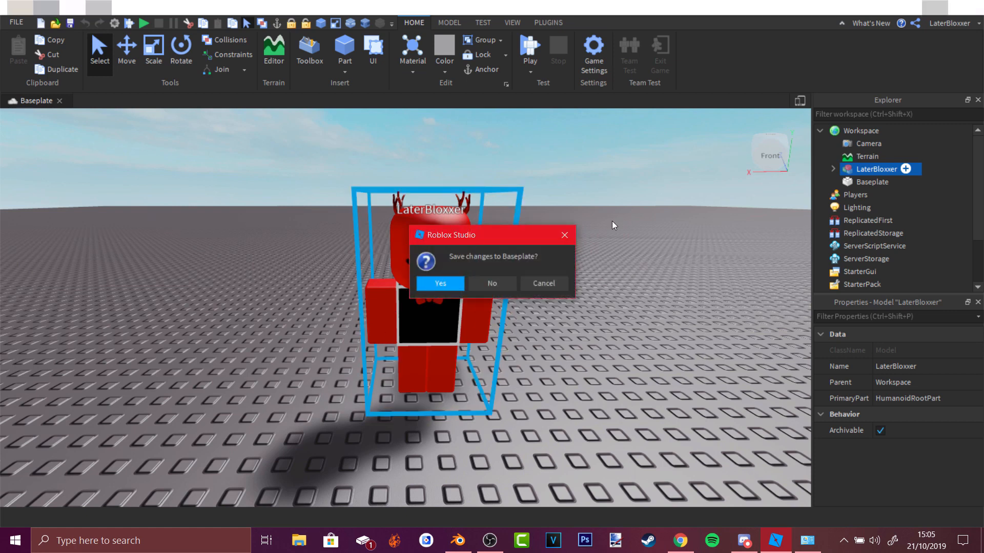
pyautogui.click(507, 289)
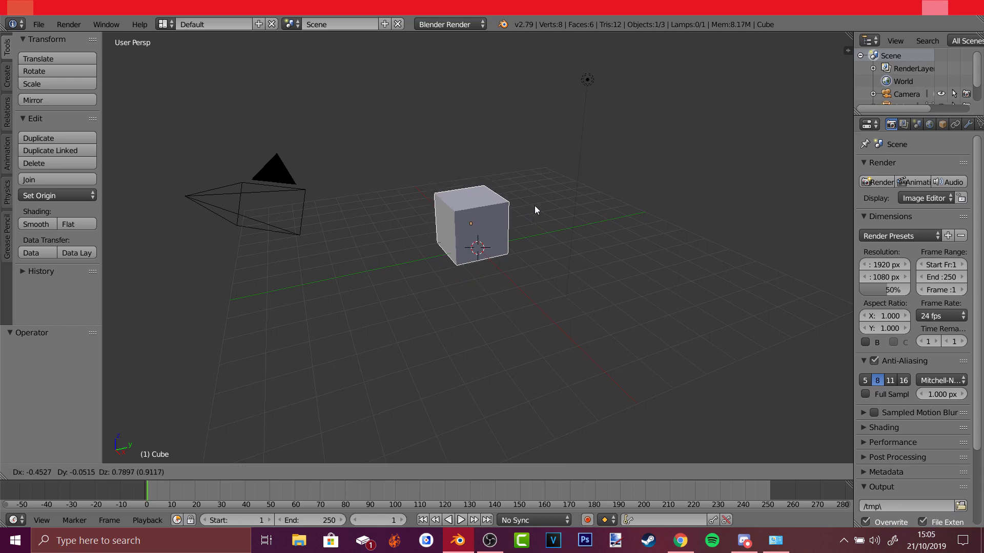
pyautogui.rightClick(472, 241)
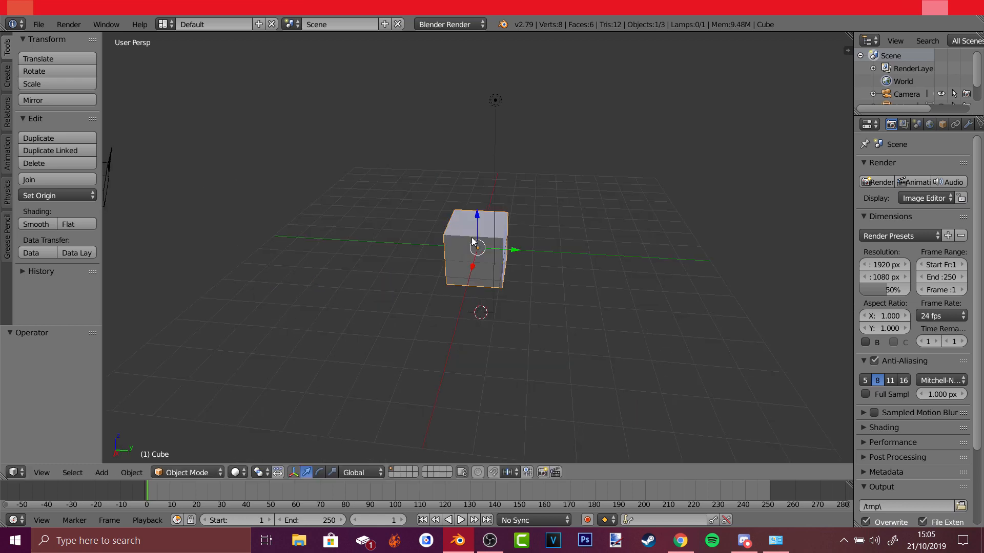
# Practise orbiting, zooming and panning the 3D view around the default cube
pyautogui.moveTo(472, 241)
pyautogui.mouseDown(button='middle')
pyautogui.moveTo(501, 239)
pyautogui.moveTo(461, 271)
pyautogui.moveTo(439, 320)
pyautogui.moveTo(553, 246)
pyautogui.moveTo(435, 343)
pyautogui.moveTo(461, 287)
pyautogui.moveTo(512, 257)
pyautogui.moveTo(472, 277)
pyautogui.moveTo(512, 243)
pyautogui.moveTo(285, 266)
pyautogui.moveTo(467, 241)
pyautogui.moveTo(473, 264)
pyautogui.moveTo(488, 251)
pyautogui.mouseUp(button='middle')
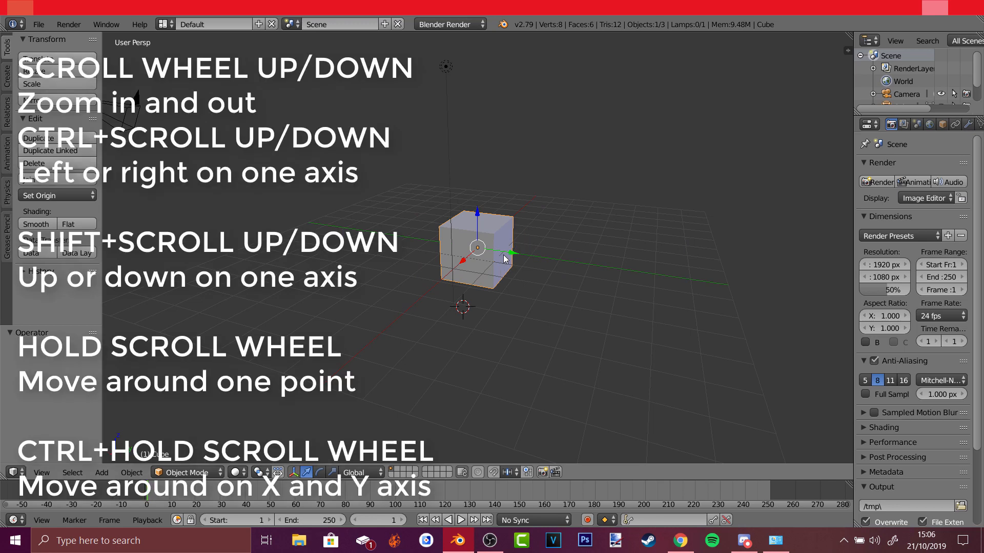
pyautogui.moveTo(515, 256); pyautogui.dragTo(529, 277, button='middle')
pyautogui.scroll(-7, 529, 279)
pyautogui.scroll(9, 528, 291)
pyautogui.scroll(-9, 526, 309)
pyautogui.scroll(9, 525, 310)
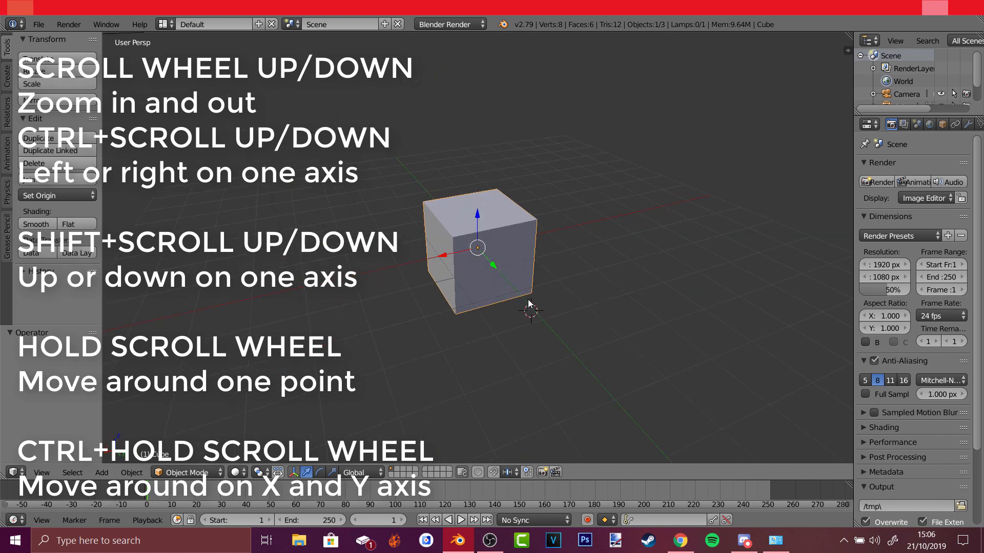
pyautogui.scroll(-7, 523, 311)
pyautogui.scroll(6, 522, 311)
pyautogui.scroll(-3, 522, 311)
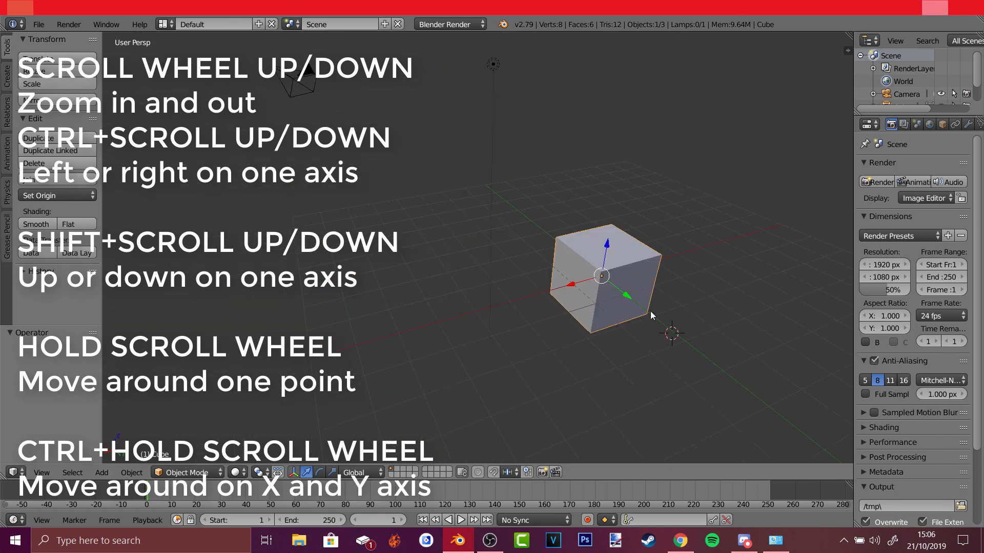
pyautogui.keyDown('shift'); pyautogui.moveTo(652, 315); pyautogui.dragTo(682, 303, button='middle'); pyautogui.keyUp('shift')
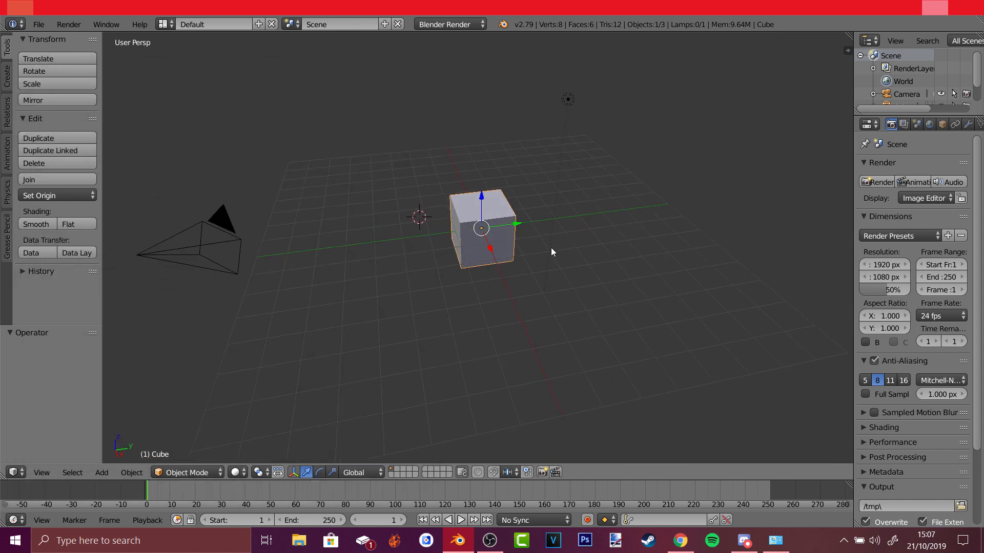
# Delete the default cube from the scene
pyautogui.click(568, 227)
pyautogui.rightClick(552, 230)
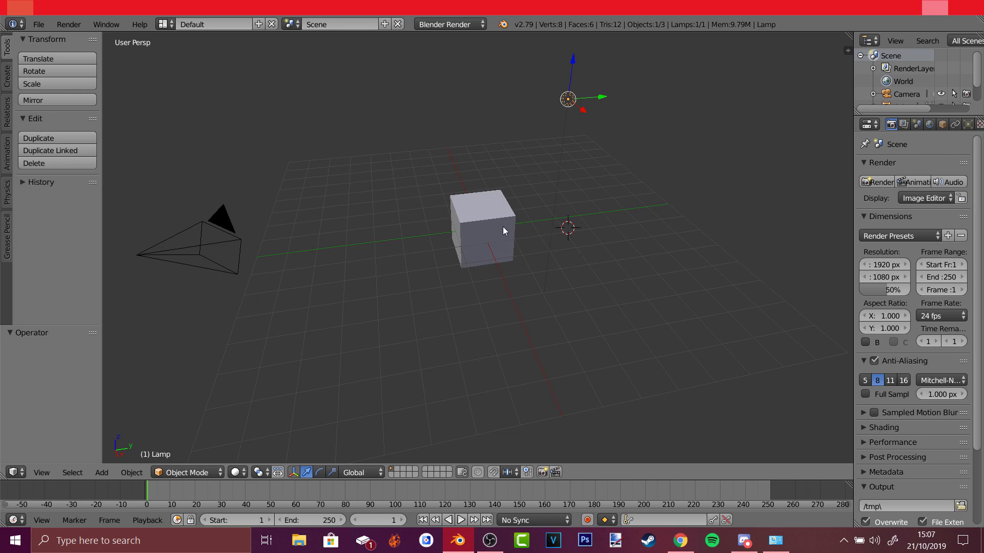
pyautogui.rightClick(495, 219)
pyautogui.rightClick(495, 218)
pyautogui.rightClick(495, 217)
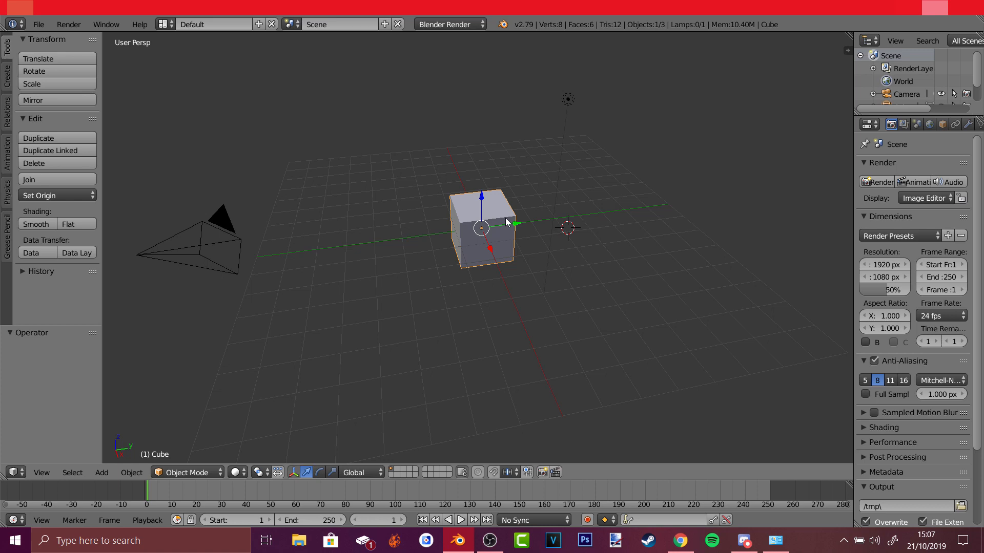
pyautogui.press('x')
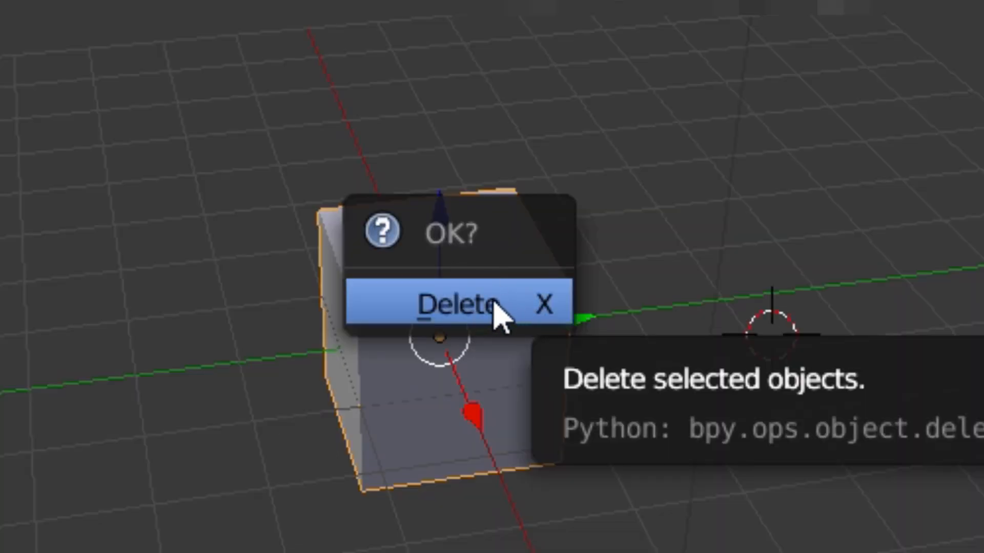
pyautogui.click(492, 308)
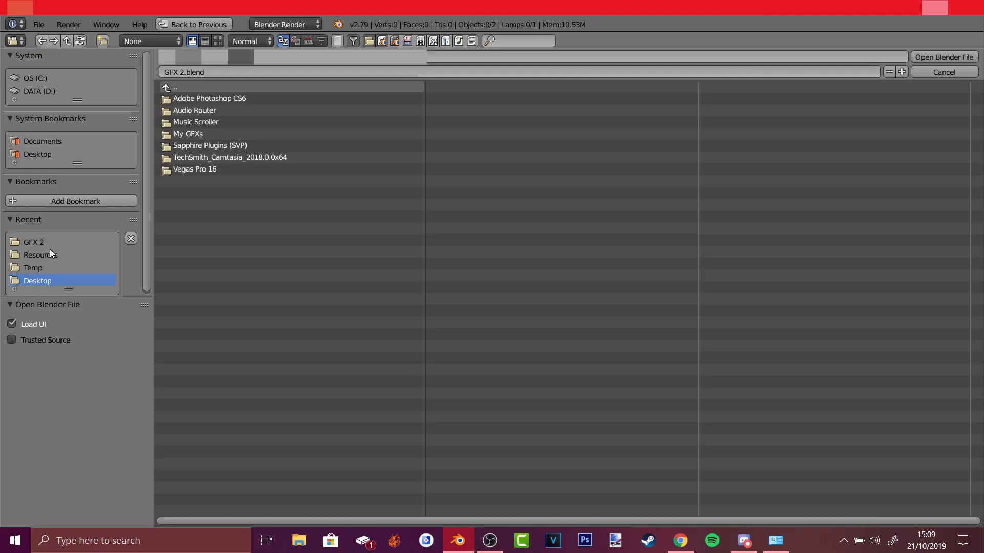
# Check the shared MEGA Resources folder in the browser, and open PaintRigV3.blend from the local Resources folder in Blender
pyautogui.click(680, 541)
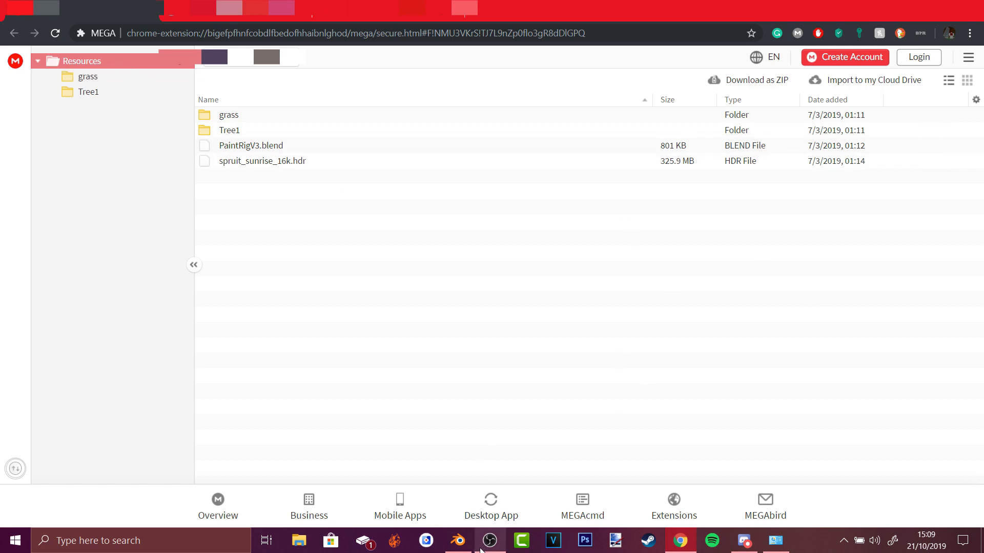
pyautogui.click(458, 541)
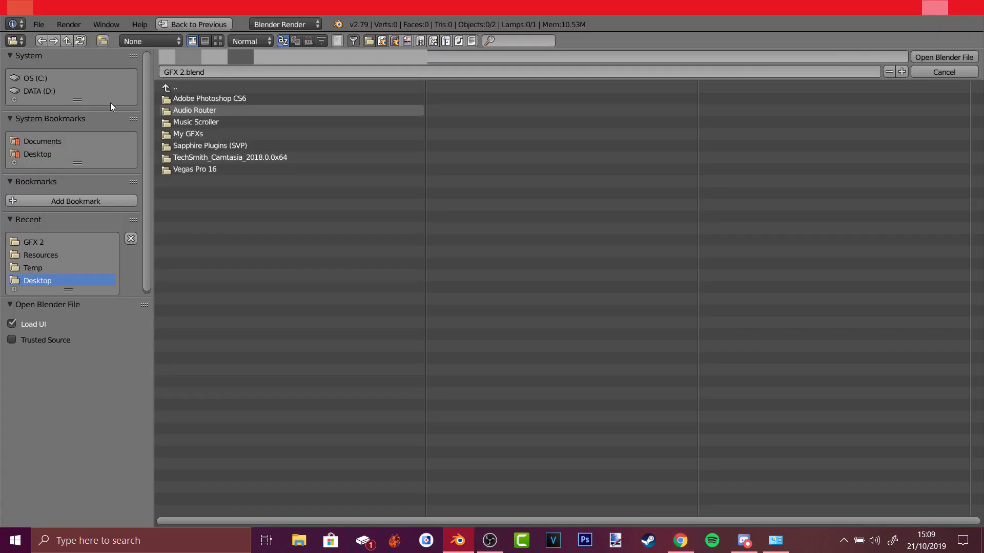
pyautogui.click(41, 256)
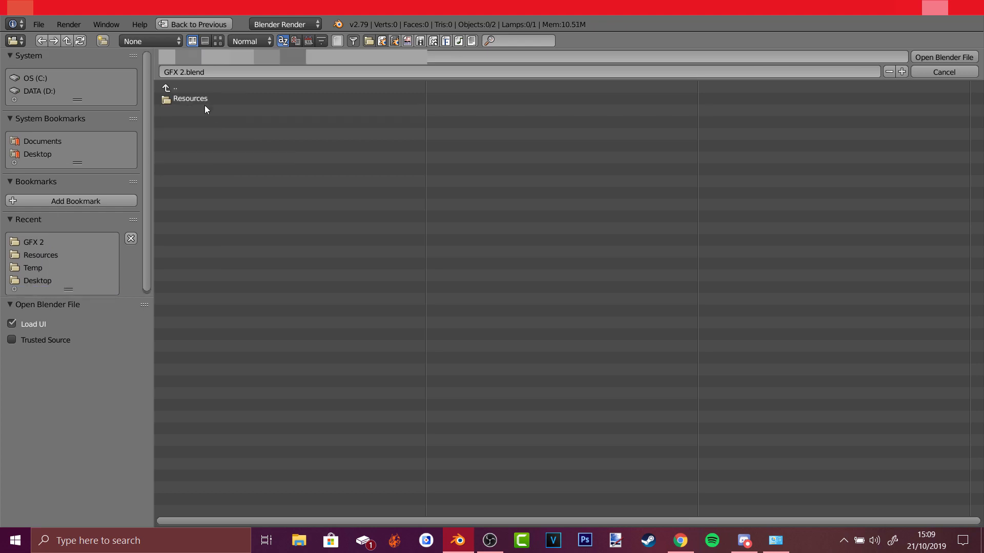
pyautogui.click(201, 99)
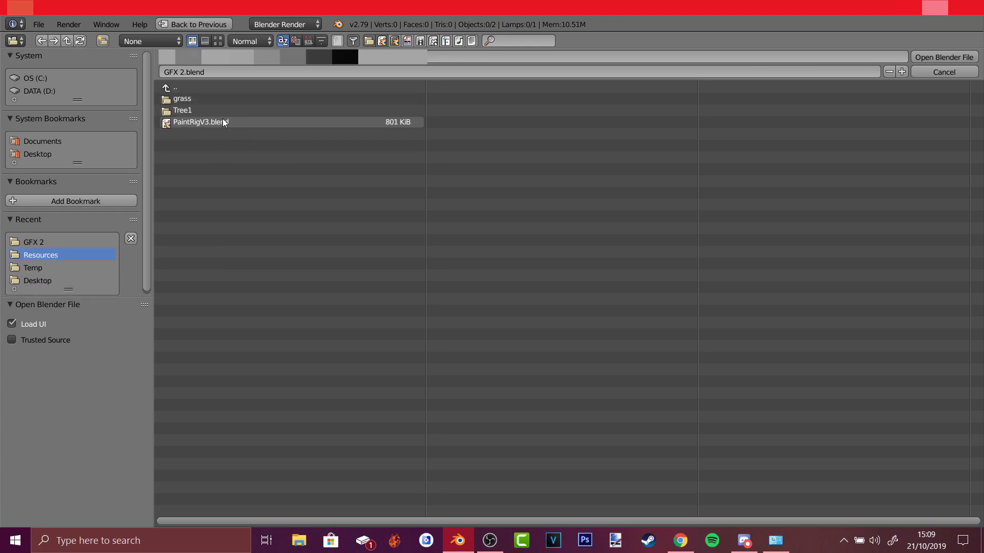
pyautogui.doubleClick(210, 124)
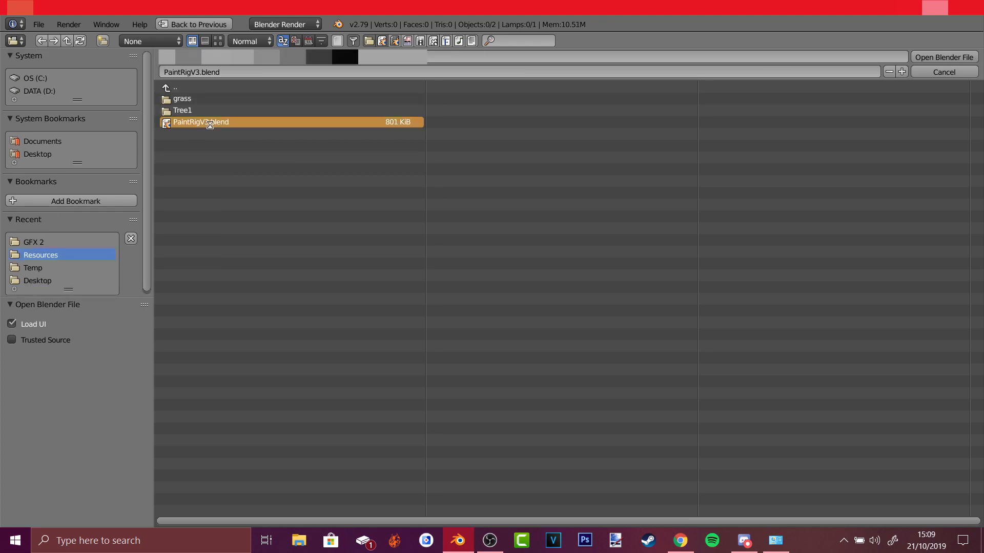
# Load Laterbloxxer1Tex.png from the Desktop into the Image Texture node of the rig's material
pyautogui.moveTo(472, 357); pyautogui.dragTo(513, 333, button='middle')
pyautogui.scroll(3, 350, 212)
pyautogui.moveTo(349, 216); pyautogui.dragTo(285, 223)
pyautogui.scroll(2, 272, 150)
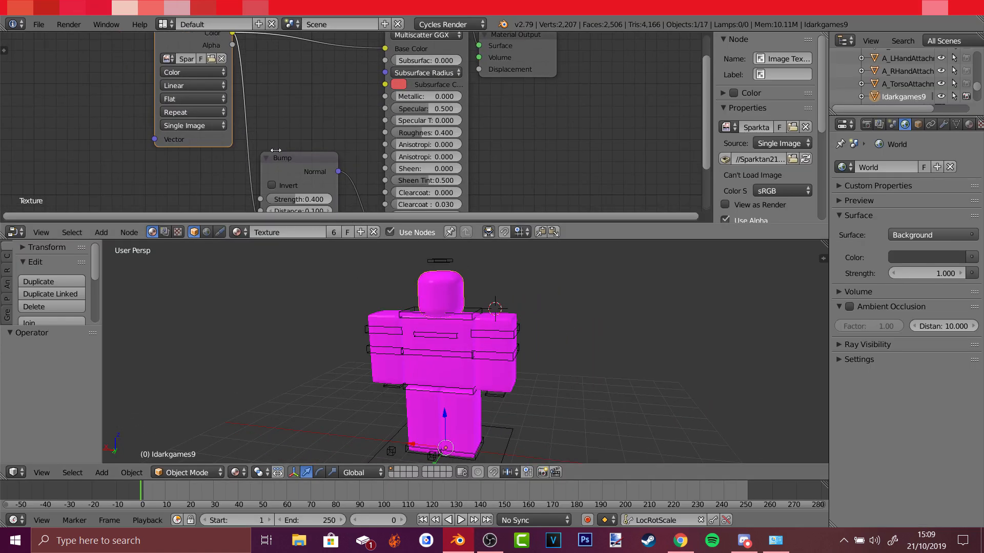
pyautogui.scroll(-2, 272, 150)
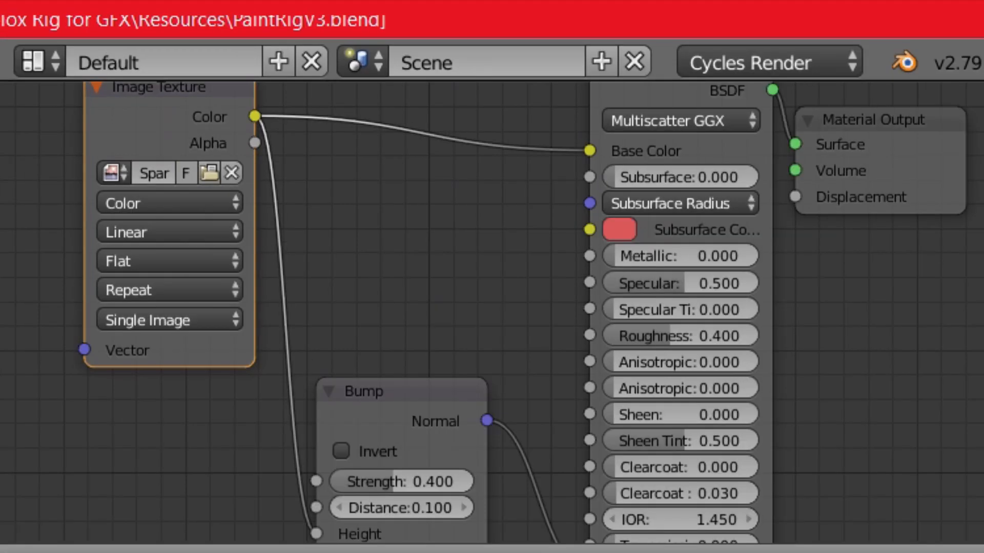
pyautogui.moveTo(429, 307); pyautogui.dragTo(429, 403, button='middle')
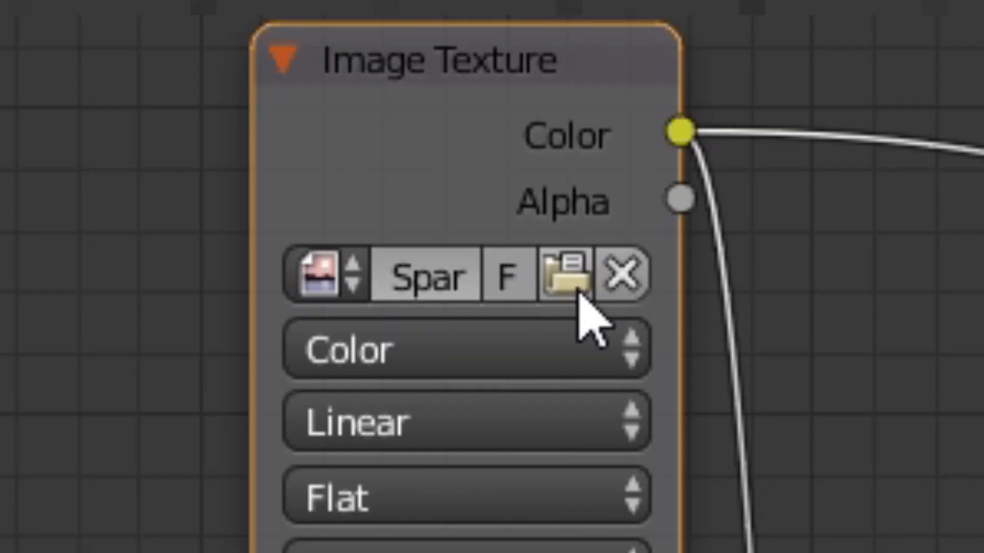
pyautogui.click(209, 269)
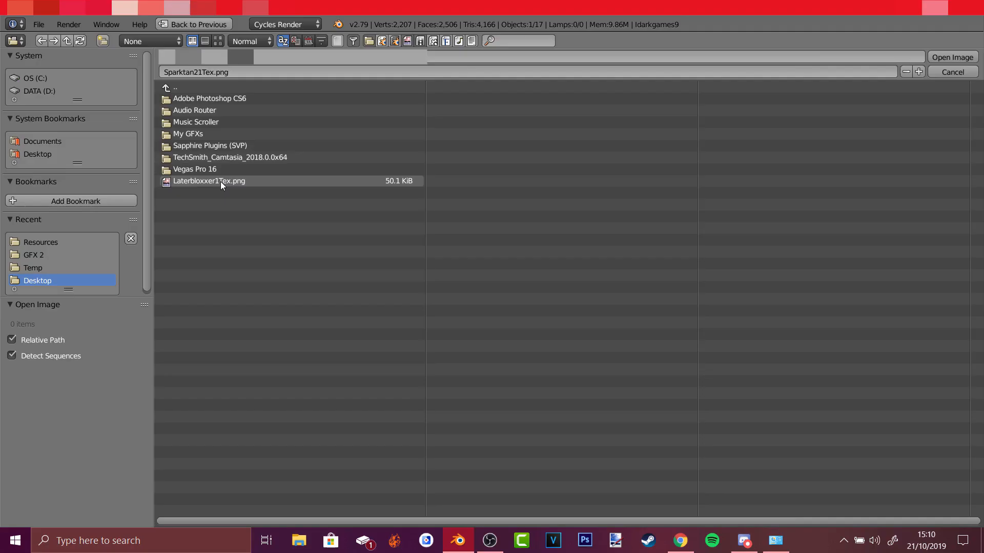
pyautogui.doubleClick(383, 259)
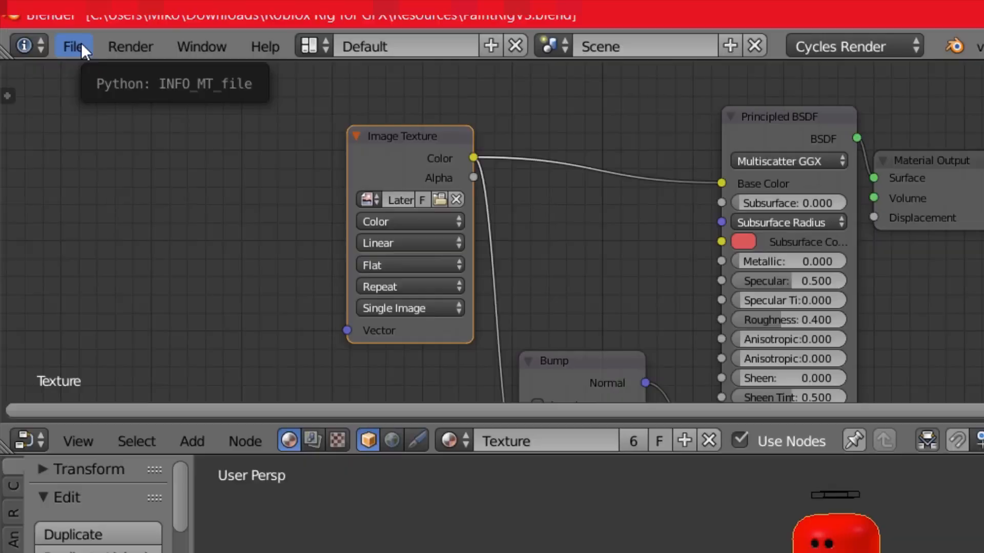
# Import LaterBloxxer.obj from the Desktop as a Wavefront object
pyautogui.click(81, 47)
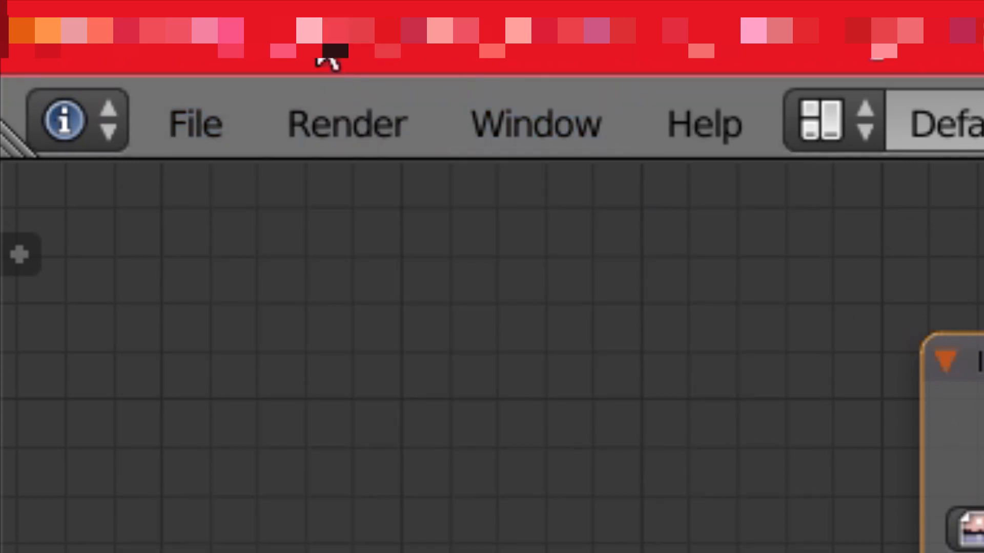
pyautogui.click(194, 127)
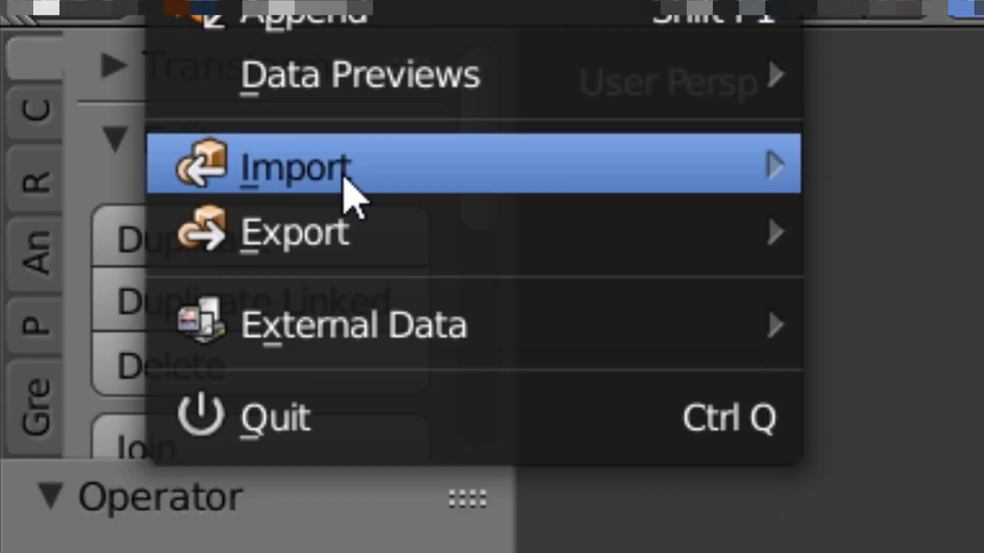
pyautogui.moveTo(344, 177)
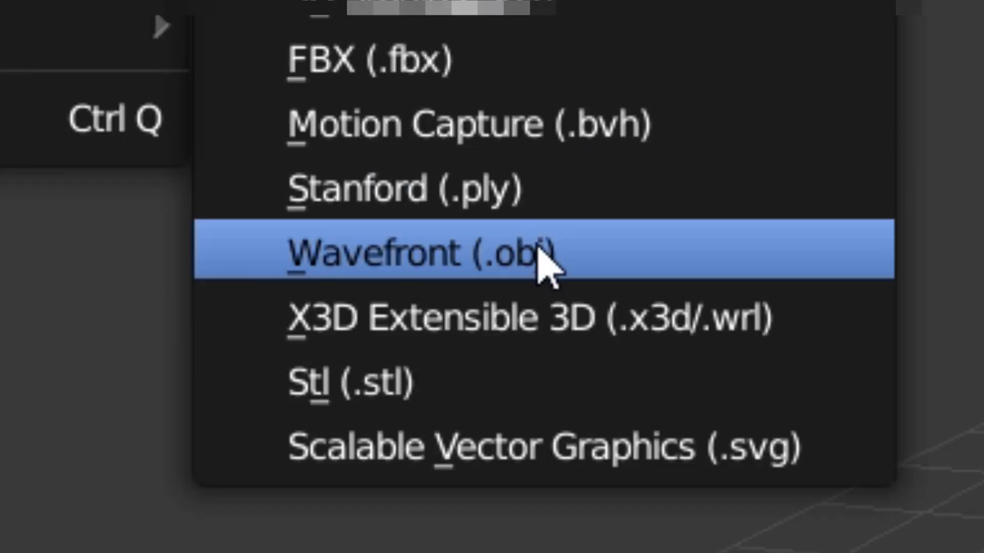
pyautogui.click(535, 243)
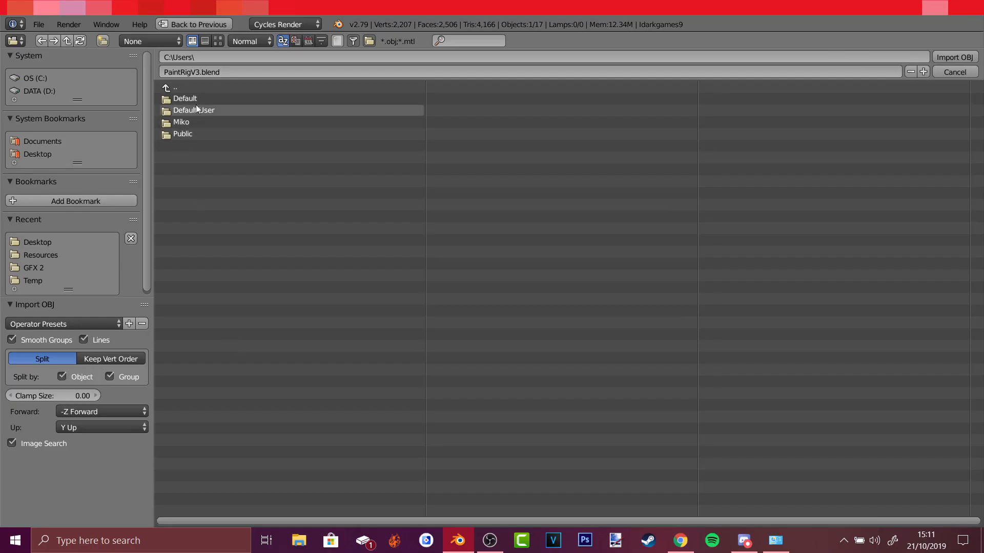
pyautogui.click(46, 152)
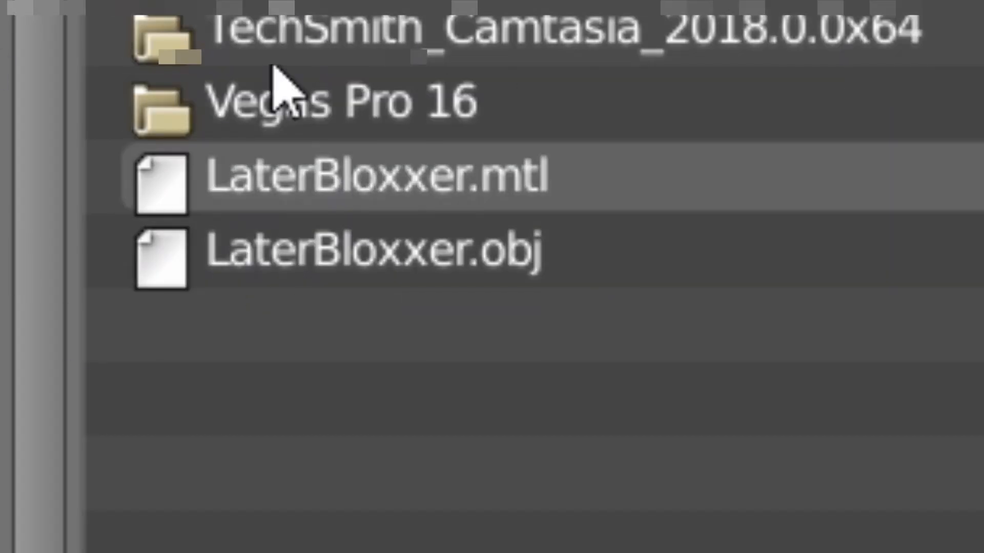
pyautogui.doubleClick(334, 239)
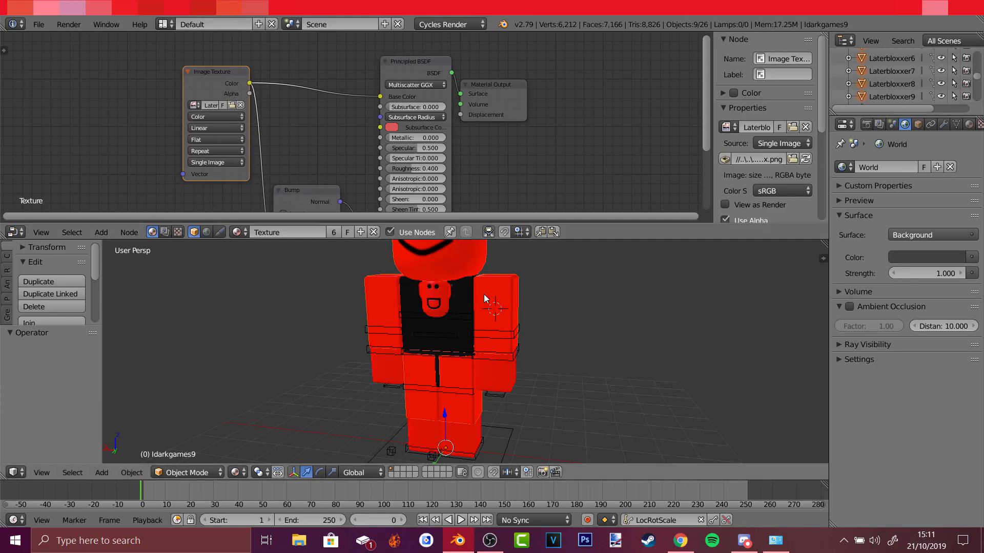
# Move the imported character beside the rig along X and lower it about 1.05 units along Z to the ground
pyautogui.moveTo(467, 346)
pyautogui.mouseDown(button='middle')
pyautogui.moveTo(468, 376)
pyautogui.moveTo(473, 352)
pyautogui.mouseUp(button='middle')
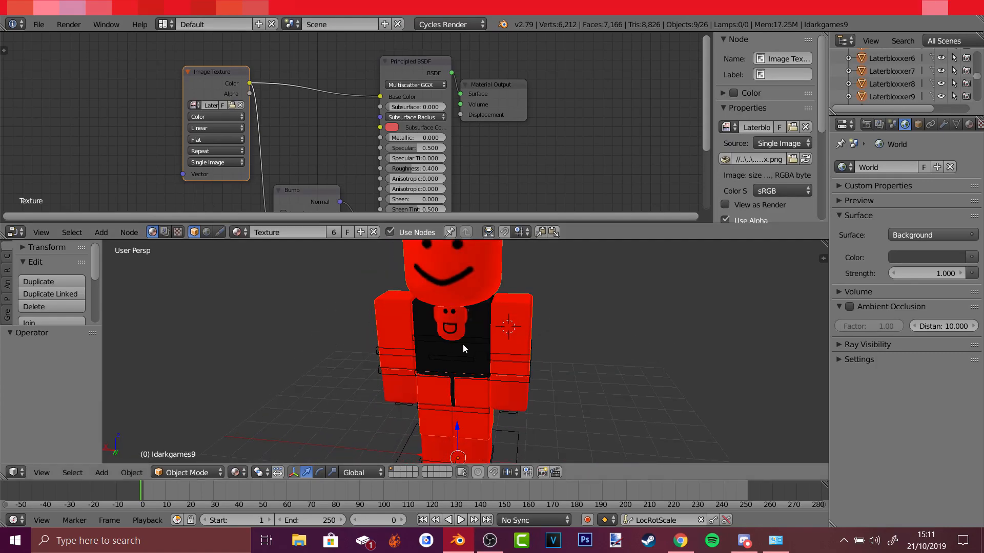
pyautogui.press('g')
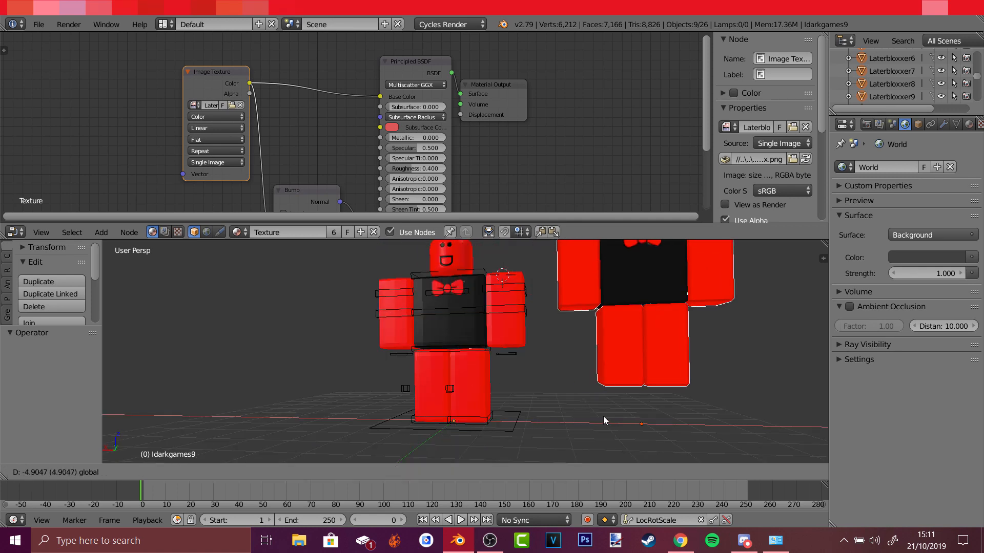
pyautogui.click(614, 417)
pyautogui.moveTo(652, 389); pyautogui.dragTo(657, 429)
pyautogui.moveTo(553, 361); pyautogui.dragTo(560, 392, button='middle')
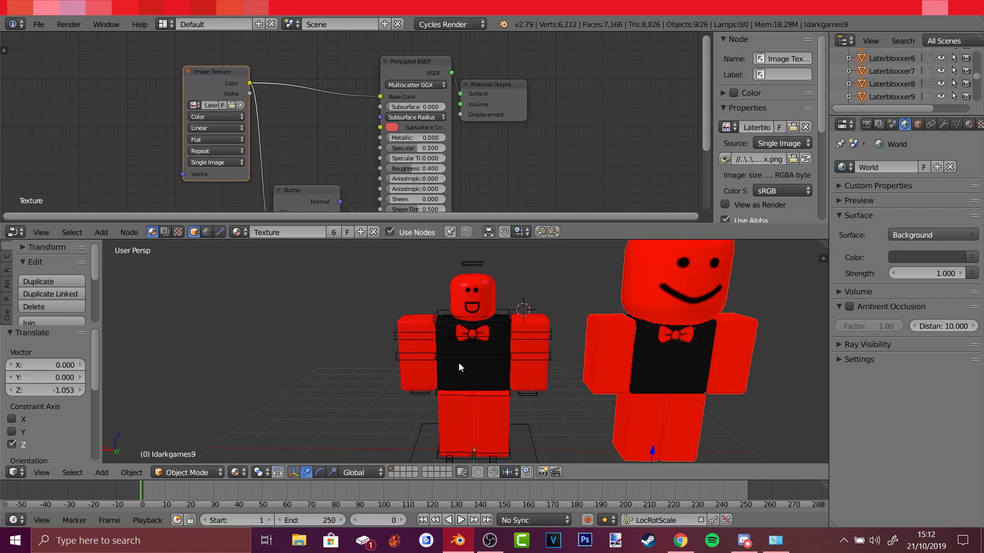
# Select the rig's RoBone armature and switch it to Pose Mode
pyautogui.rightClick(425, 361)
pyautogui.click(424, 360)
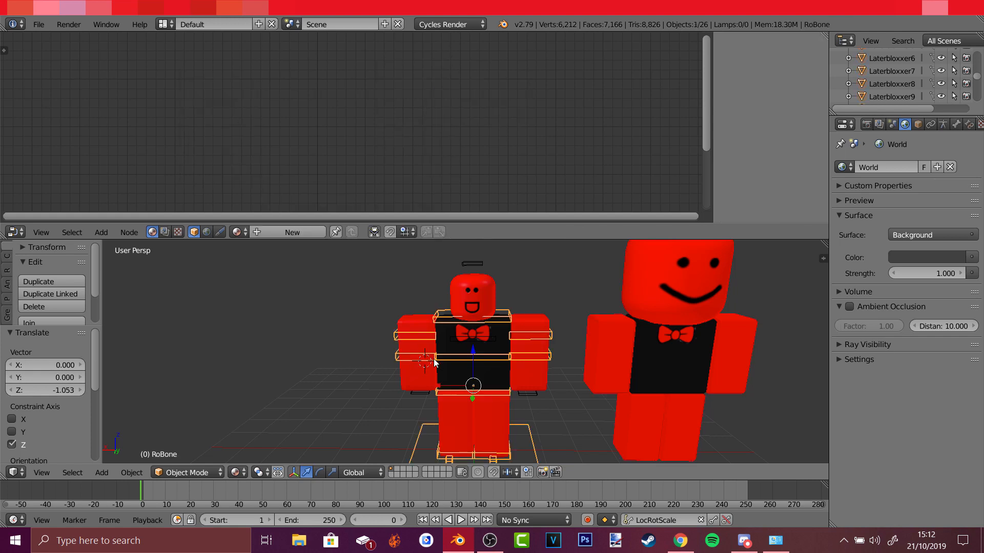
pyautogui.click(189, 472)
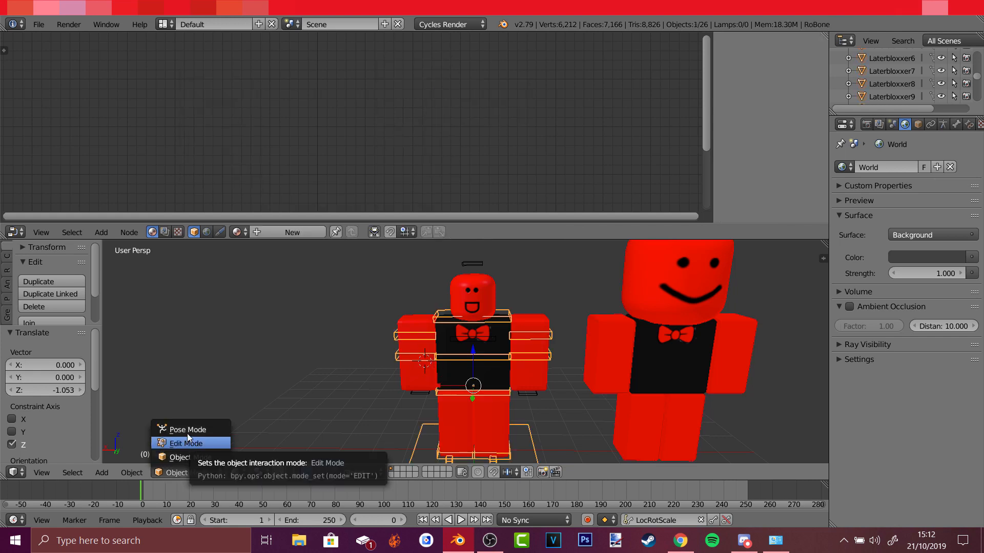
pyautogui.click(186, 429)
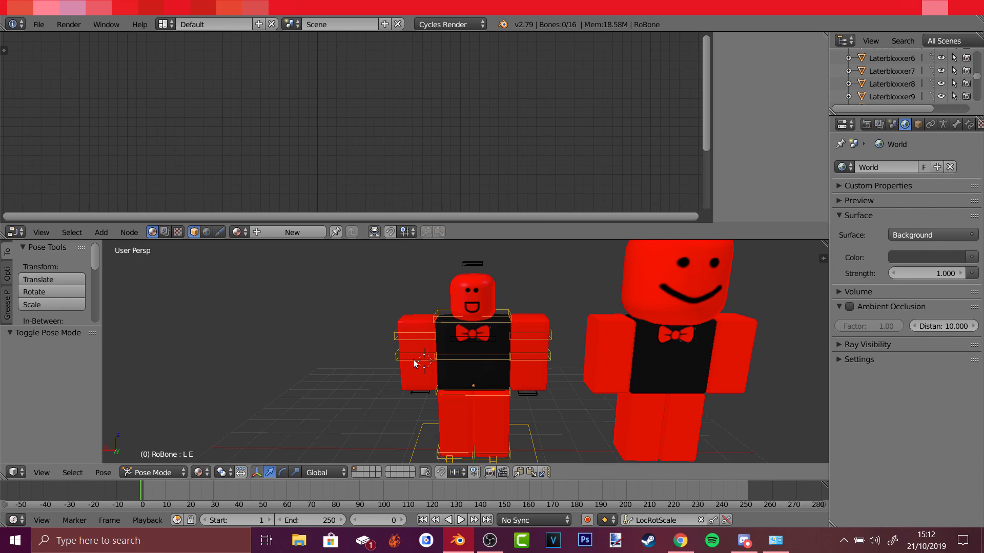
# Try to rotate the rig's right hand attachment
pyautogui.rightClick(426, 381)
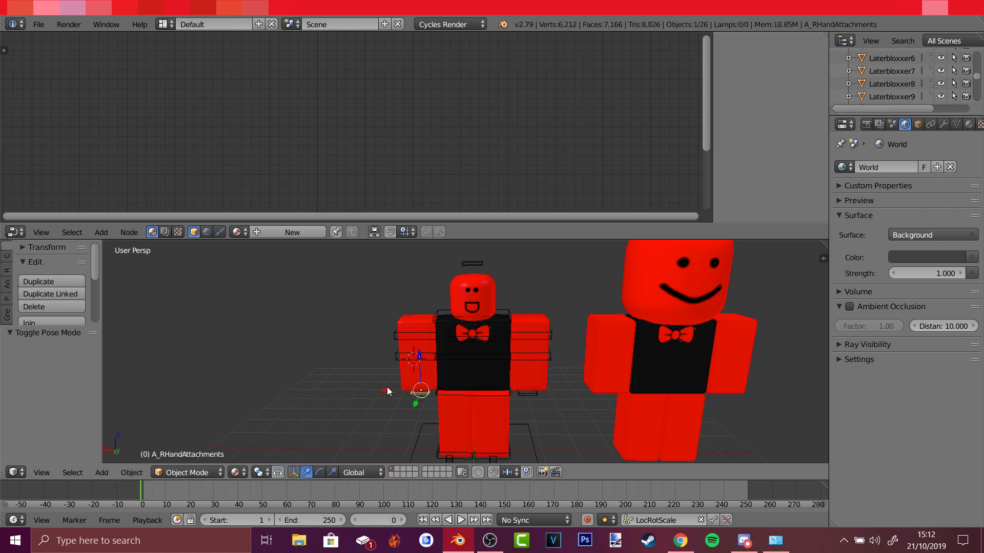
pyautogui.press('r')
pyautogui.moveTo(383, 350); pyautogui.dragTo(380, 227)
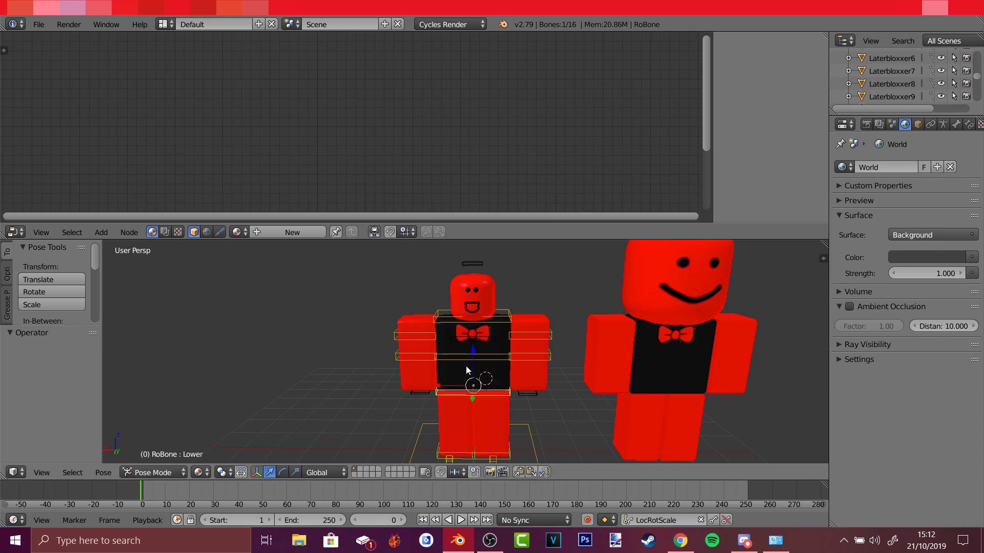
# Try moving the rig's Lower bone along X and about 0.61 units down along Z, and undo the moves
pyautogui.press('g')
pyautogui.press('x')
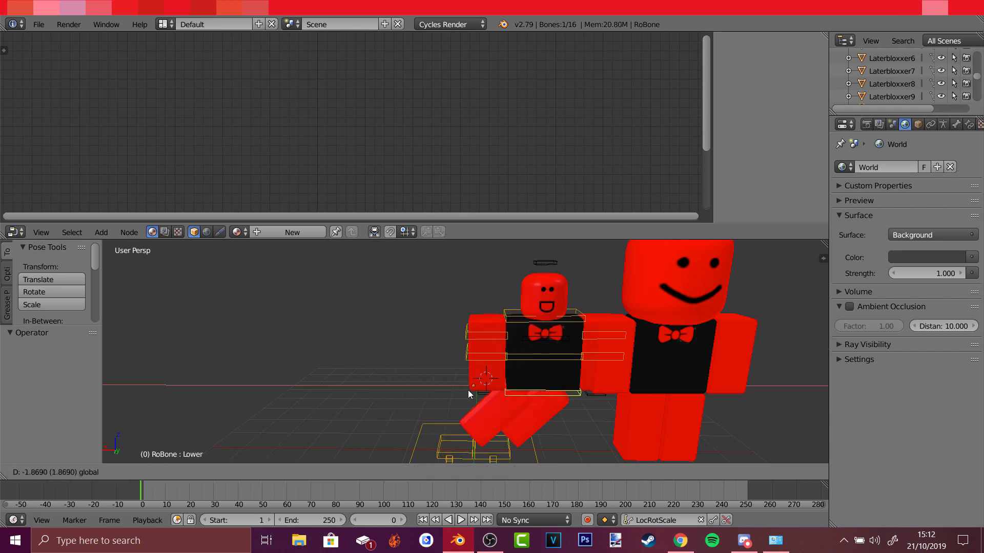
pyautogui.click(459, 377)
pyautogui.press('g')
pyautogui.press('z')
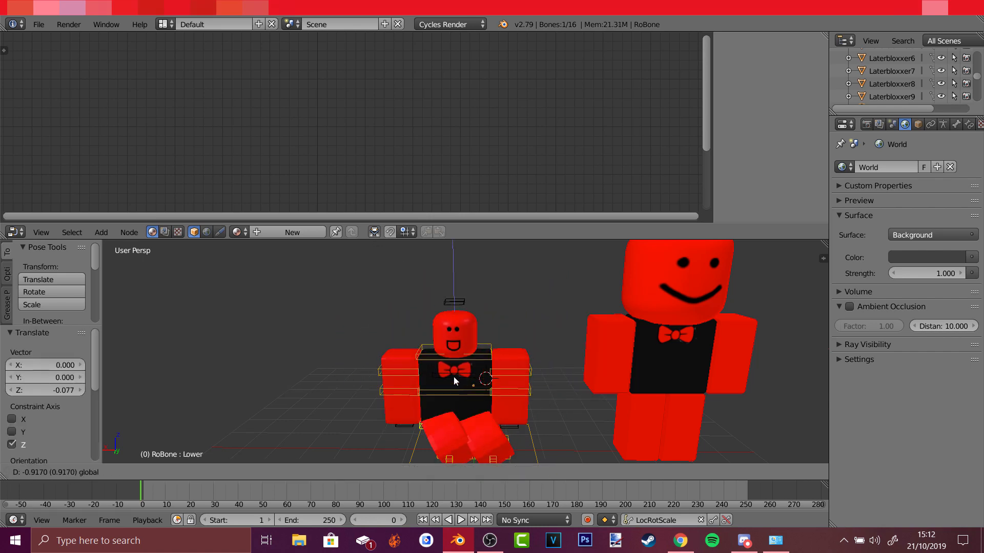
pyautogui.click(454, 373)
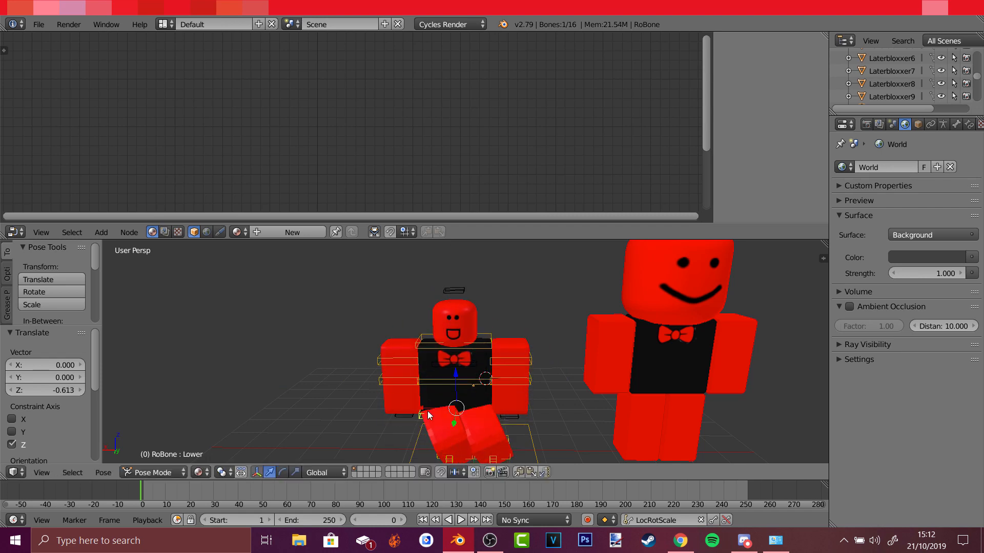
pyautogui.hotkey('ctrl', 'z')
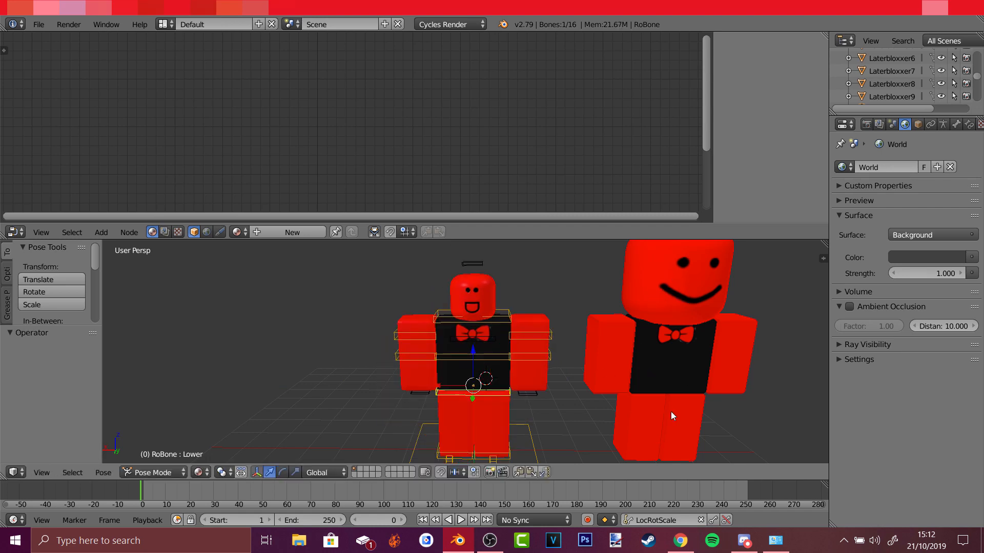
# Delete the imported character's arms, torso and legs, keeping its head and accessories
pyautogui.rightClick(629, 373)
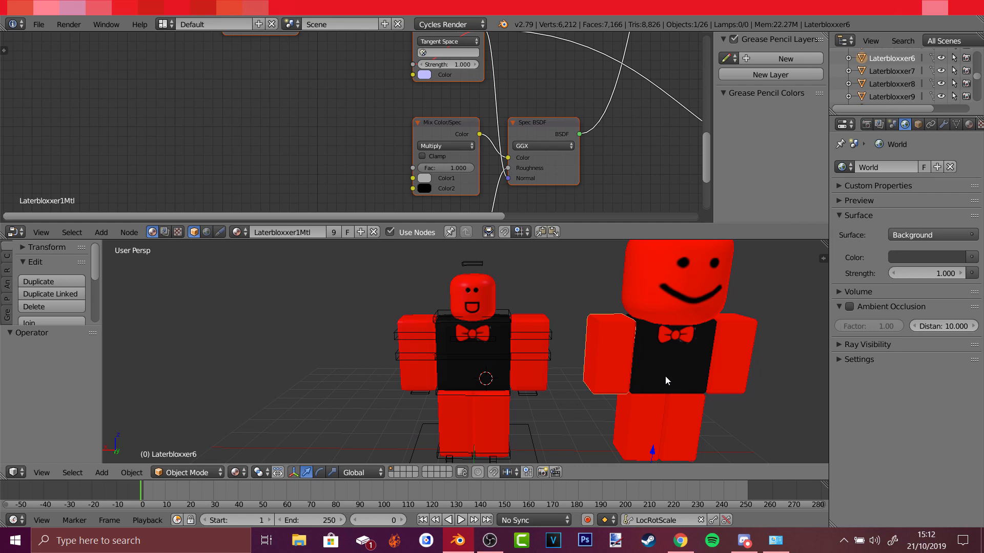
pyautogui.keyDown('shift'); pyautogui.rightClick(671, 359); pyautogui.keyUp('shift')
pyautogui.keyDown('shift'); pyautogui.rightClick(729, 369); pyautogui.keyUp('shift')
pyautogui.keyDown('shift'); pyautogui.rightClick(684, 412); pyautogui.keyUp('shift')
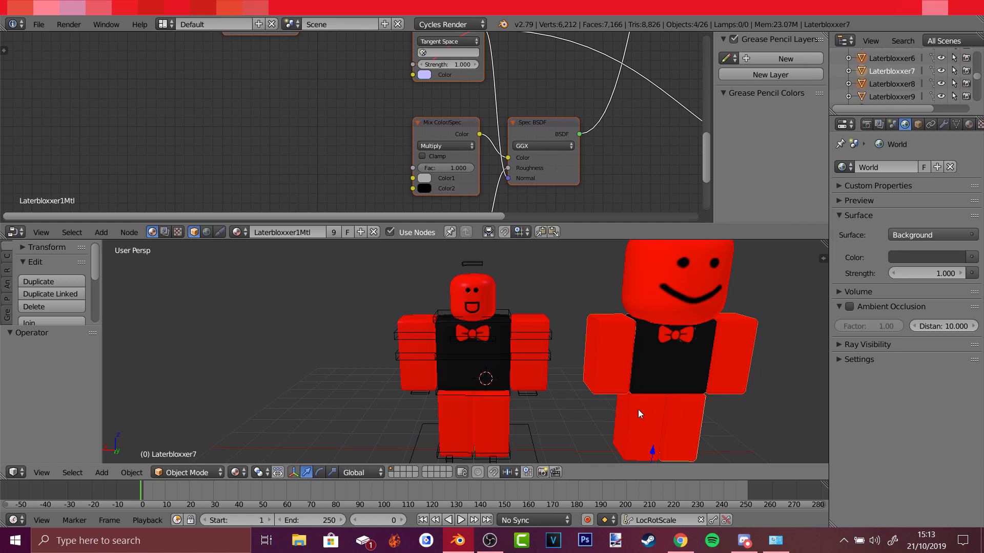
pyautogui.keyDown('shift'); pyautogui.rightClick(638, 410); pyautogui.keyUp('shift')
pyautogui.moveTo(709, 366); pyautogui.dragTo(464, 336, button='middle')
pyautogui.press('x')
pyautogui.click(632, 416)
# Delete the mesh hidden inside the imported character's large head
pyautogui.scroll(5, 495, 370)
pyautogui.scroll(3, 495, 369)
pyautogui.scroll(3, 461, 337)
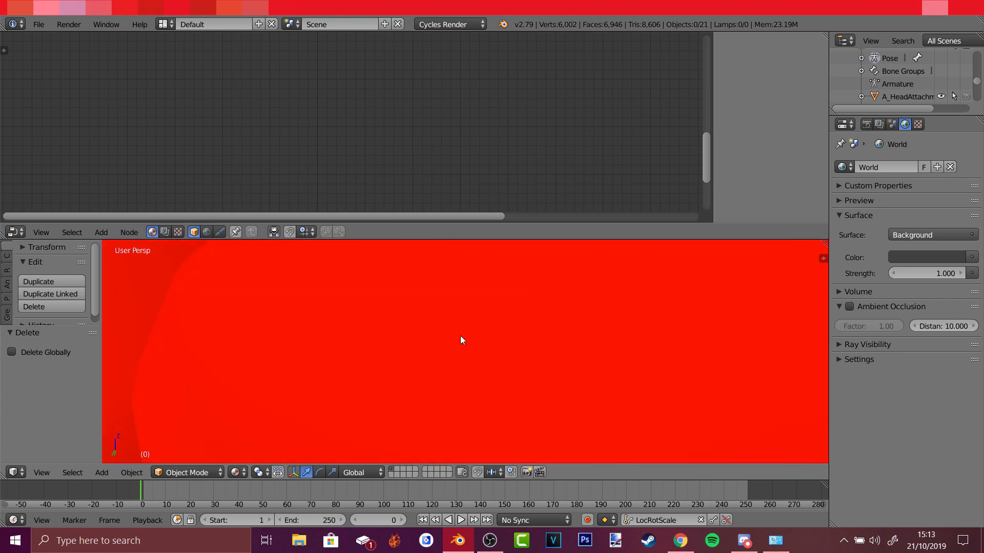
pyautogui.rightClick(482, 361)
pyautogui.press('x')
pyautogui.click(464, 358)
# Join the antlers, the large smiling head and the curved accessory below it into one object
pyautogui.scroll(-6, 462, 346)
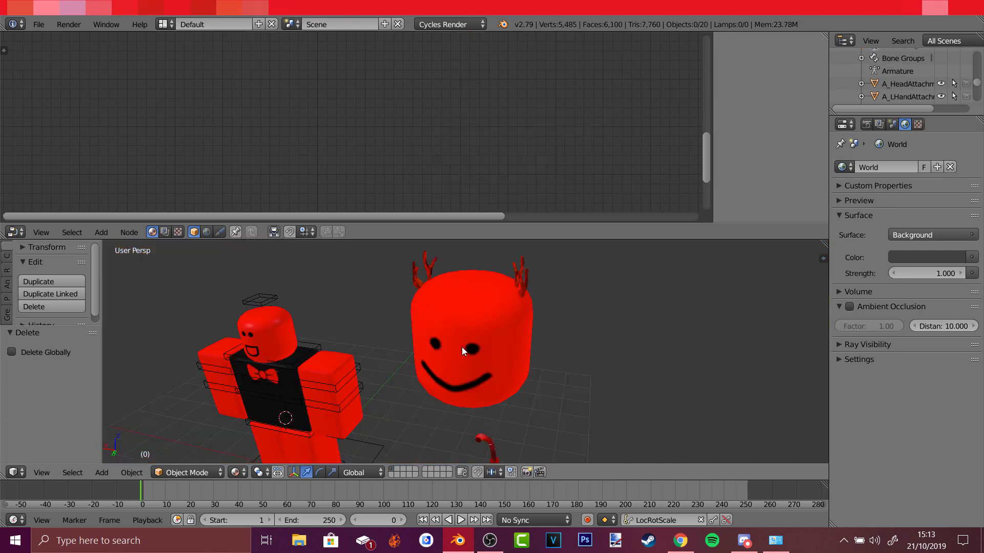
pyautogui.moveTo(462, 347)
pyautogui.mouseDown(button='middle')
pyautogui.moveTo(478, 333)
pyautogui.moveTo(454, 343)
pyautogui.mouseUp(button='middle')
pyautogui.click(460, 342)
pyautogui.rightClick(460, 342)
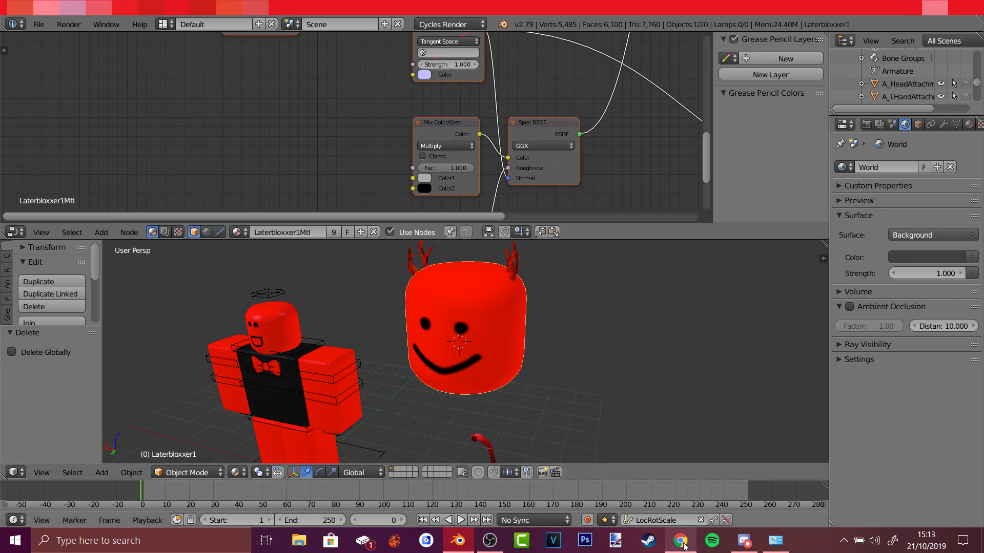
pyautogui.moveTo(568, 348); pyautogui.dragTo(537, 330, button='middle')
pyautogui.rightClick(493, 268)
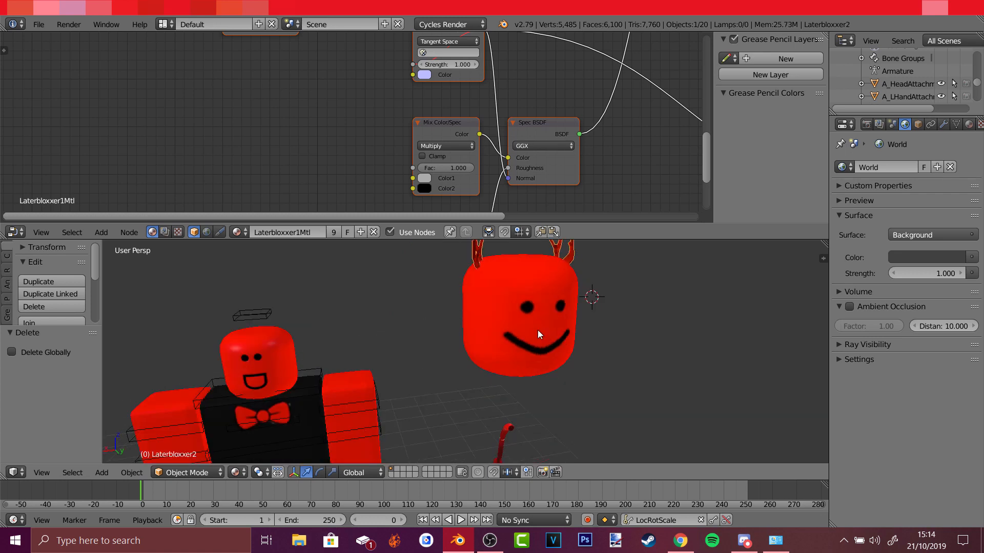
pyautogui.keyDown('shift'); pyautogui.rightClick(526, 310); pyautogui.keyUp('shift')
pyautogui.keyDown('shift'); pyautogui.rightClick(505, 431); pyautogui.keyUp('shift')
pyautogui.hotkey('ctrl', 'j')
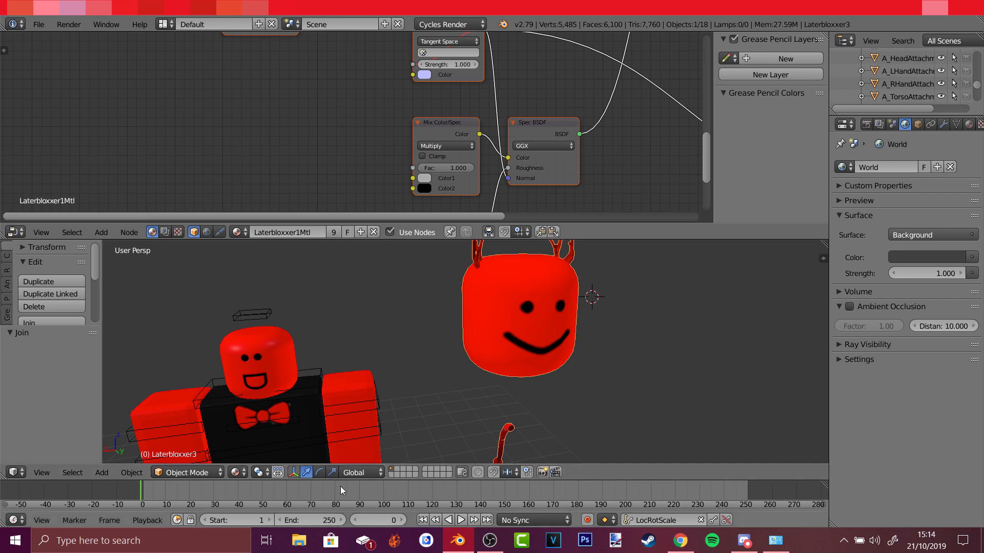
# Move the joined head and accessories 5.164 units along X onto the rig
pyautogui.scroll(-4, 505, 390)
pyautogui.moveTo(507, 392); pyautogui.dragTo(485, 377, button='middle')
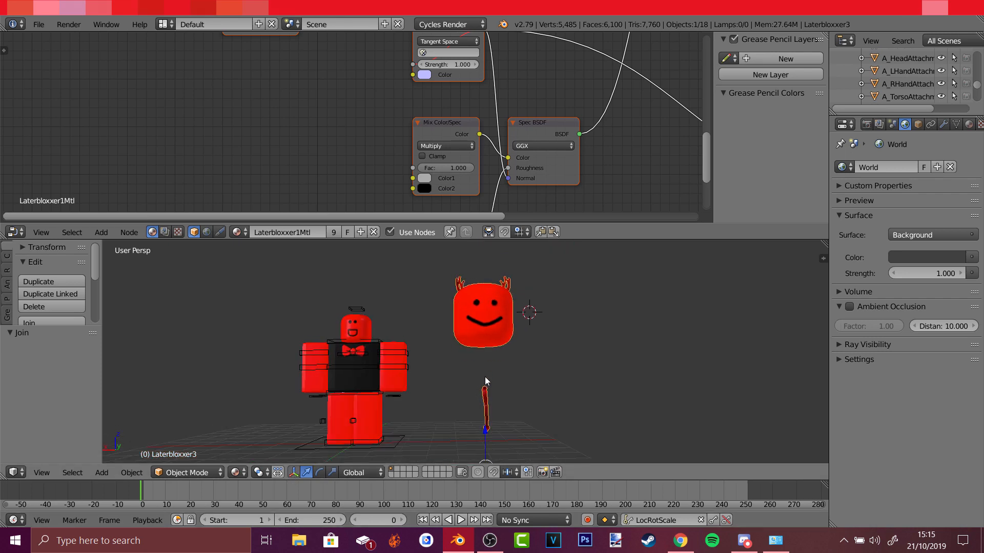
pyautogui.scroll(-1, 485, 376)
pyautogui.moveTo(427, 444); pyautogui.dragTo(340, 447)
pyautogui.moveTo(340, 447); pyautogui.dragTo(414, 377, button='middle')
# Parent the joined head and accessories to the rig's head attachment box inside the large head, using the Object option
pyautogui.scroll(8, 483, 361)
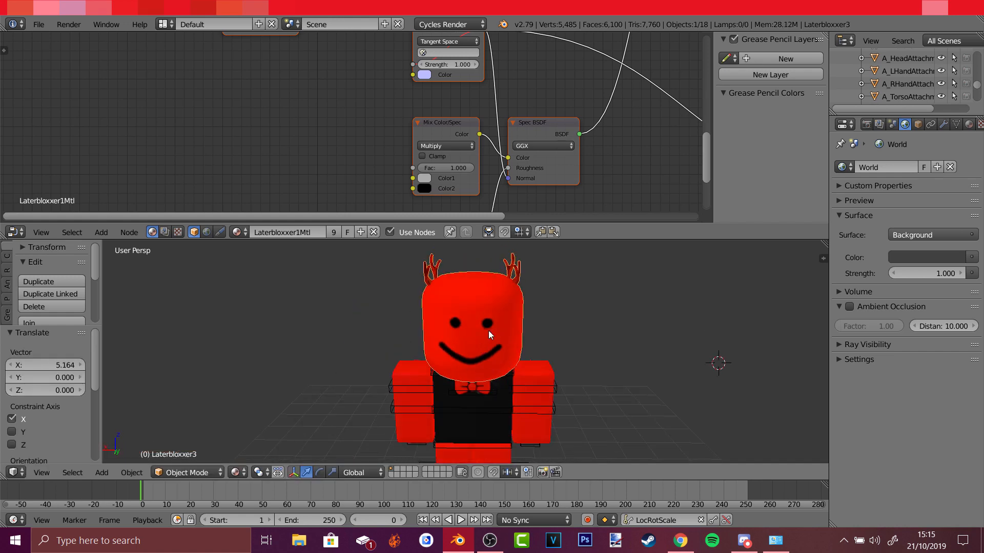
pyautogui.scroll(7, 475, 330)
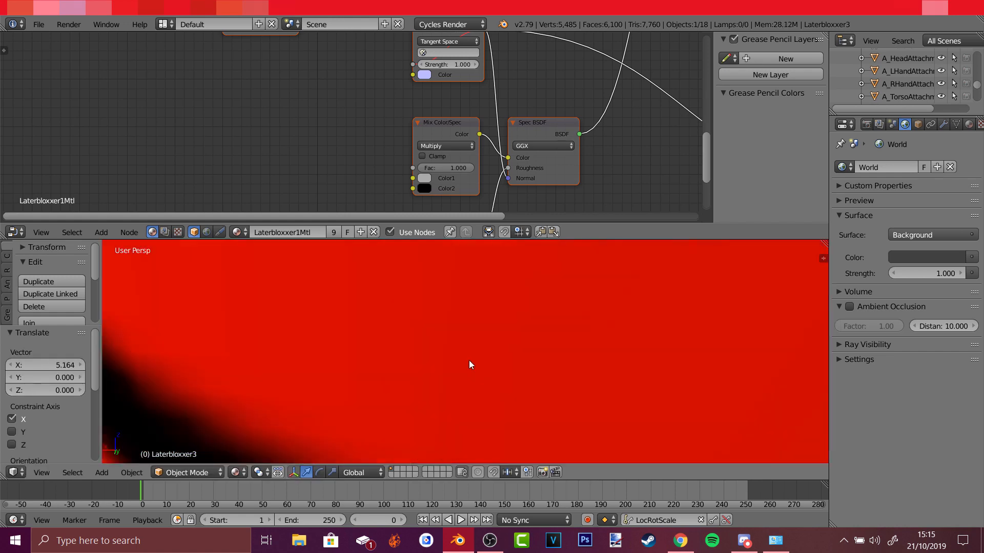
pyautogui.moveTo(453, 382); pyautogui.dragTo(454, 396, button='middle')
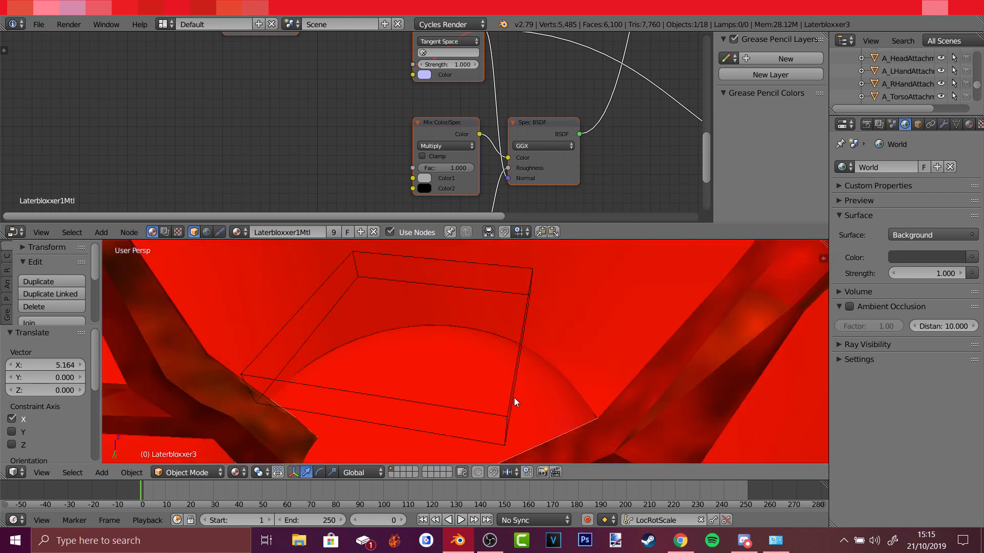
pyautogui.keyDown('shift'); pyautogui.rightClick(503, 340); pyautogui.keyUp('shift')
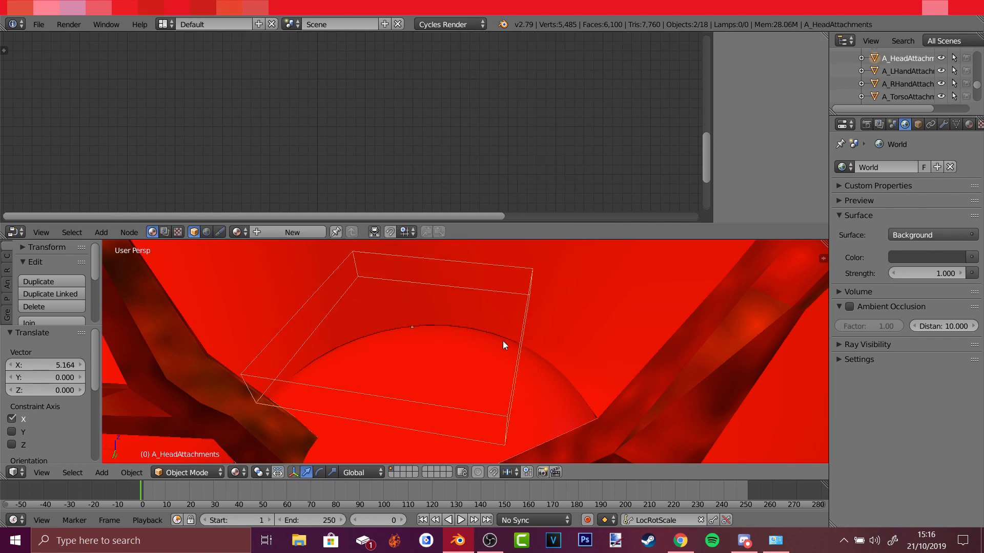
pyautogui.hotkey('ctrl', 'p')
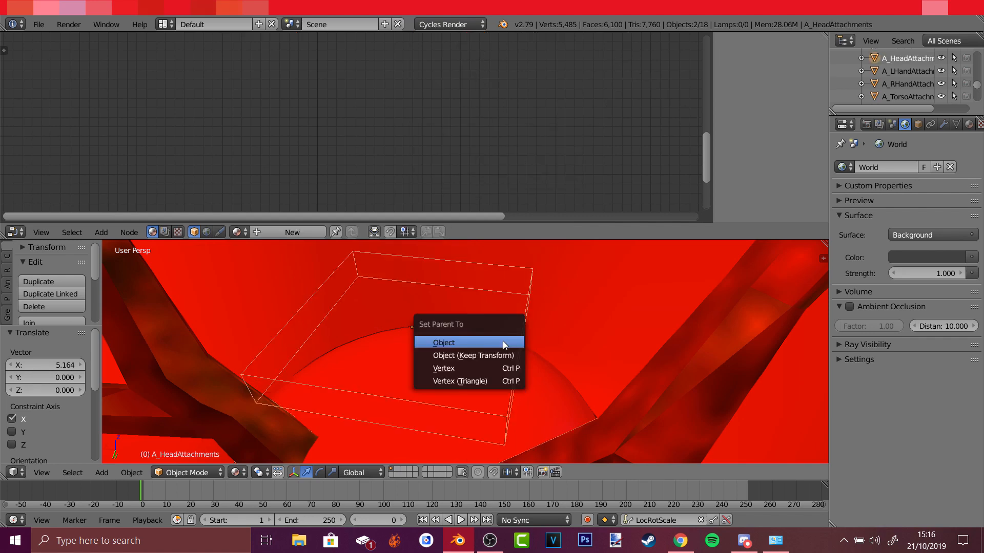
pyautogui.click(503, 340)
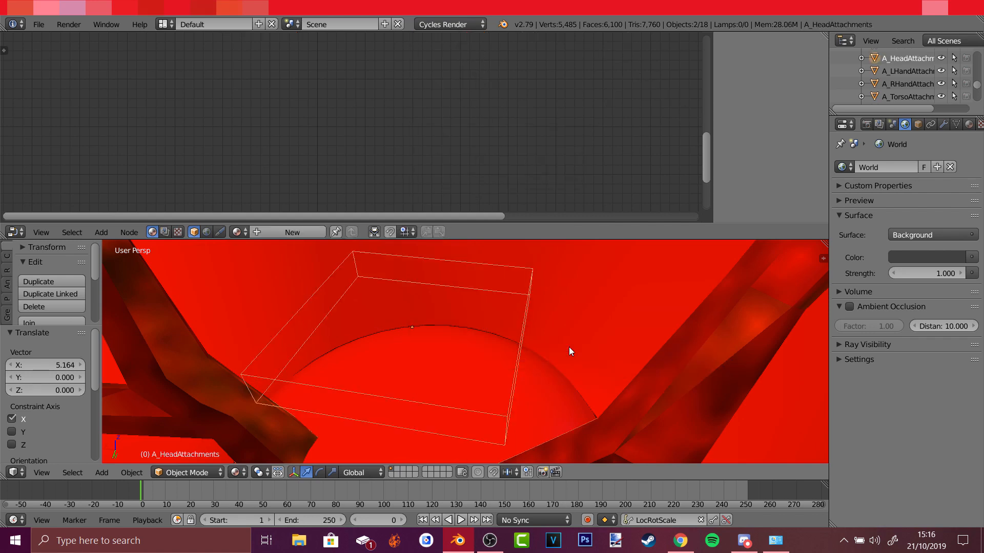
pyautogui.hotkey('ctrl', 'p')
pyautogui.click(466, 345)
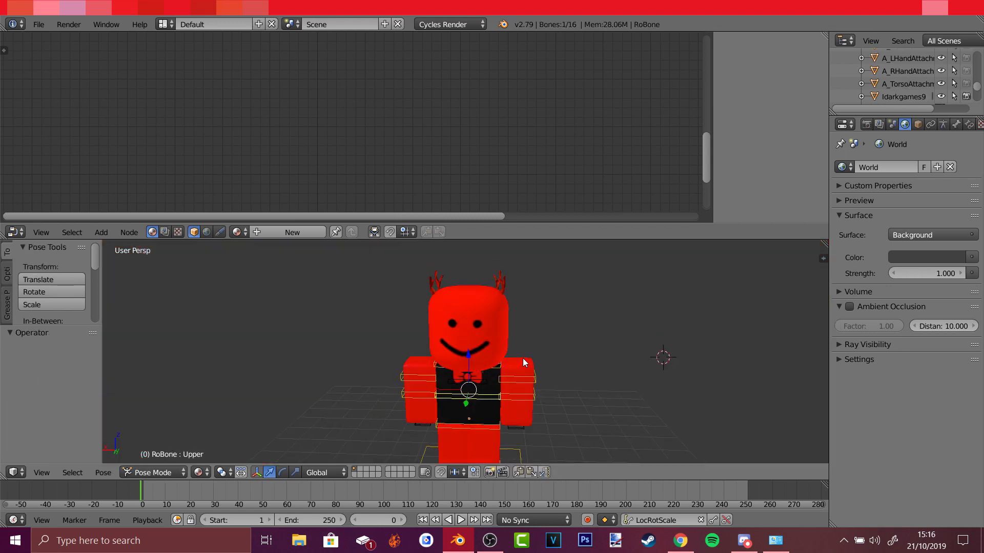
# Switch the rig's armature to Object Mode and move it -1.082 units along X
pyautogui.moveTo(524, 363); pyautogui.dragTo(474, 293, button='middle')
pyautogui.scroll(-2, 495, 326)
pyautogui.moveTo(464, 343); pyautogui.dragTo(421, 353, button='middle')
pyautogui.click(154, 472)
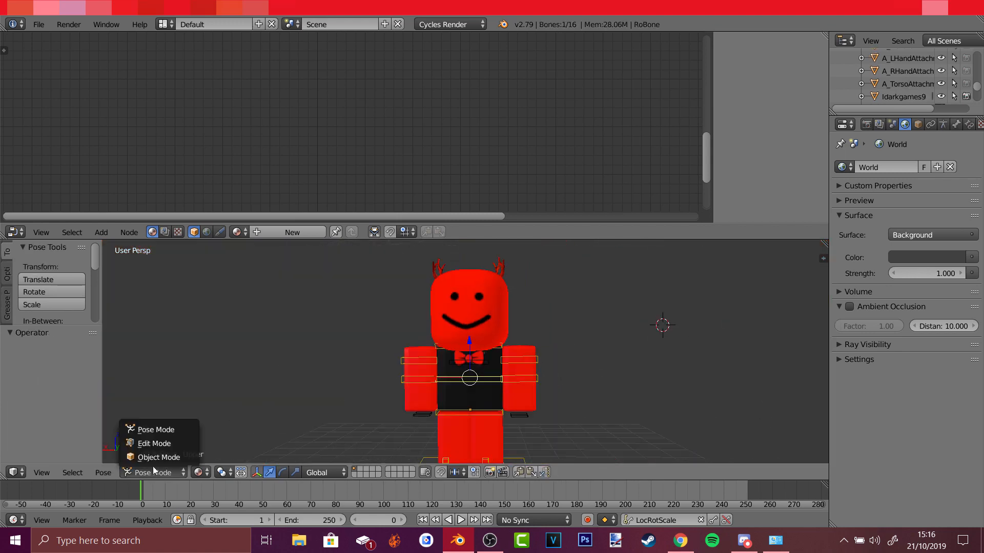
pyautogui.click(160, 457)
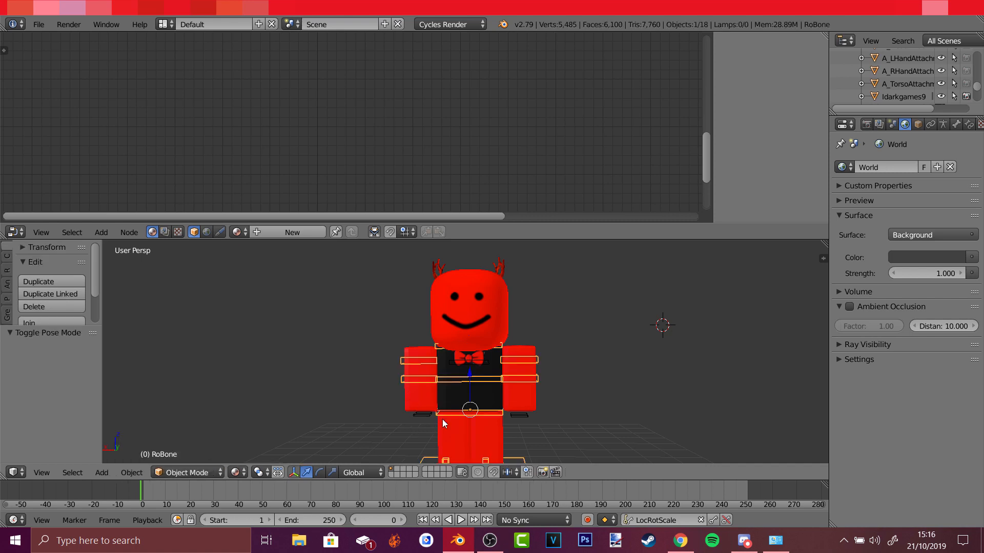
pyautogui.press('g')
pyautogui.press('x')
pyautogui.click(472, 415)
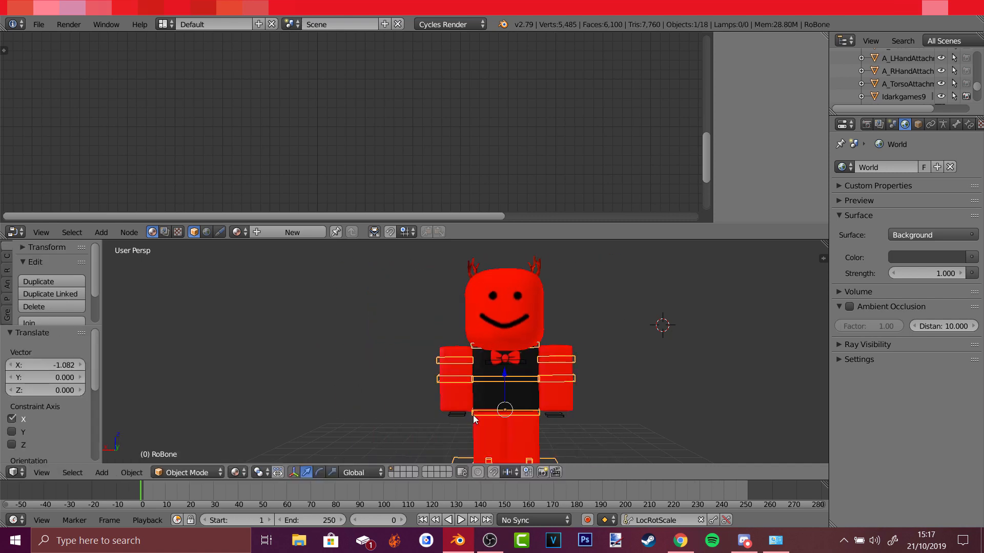
# Put the armature in Pose Mode and rotate the Upper bone about the global X axis so the torso leans forward
pyautogui.click(200, 472)
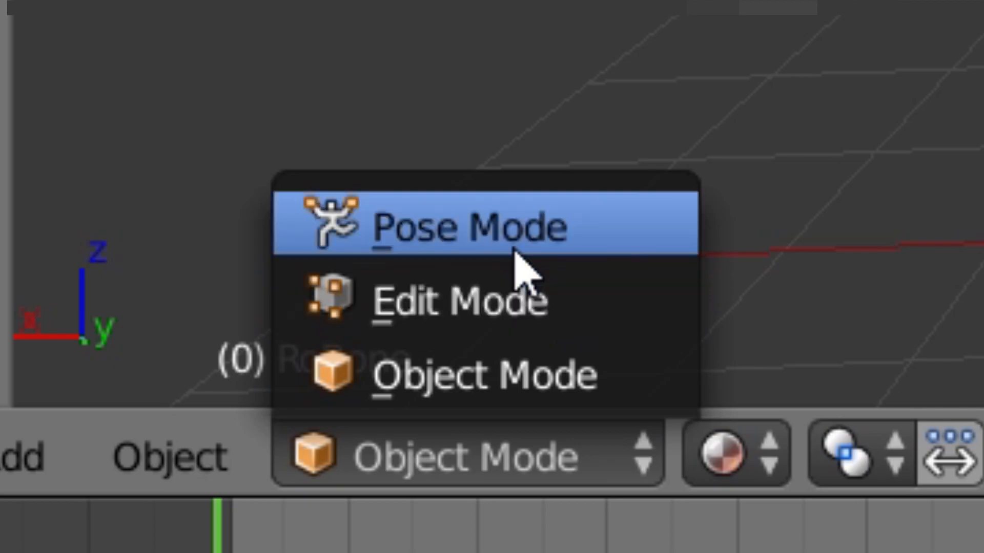
pyautogui.click(515, 241)
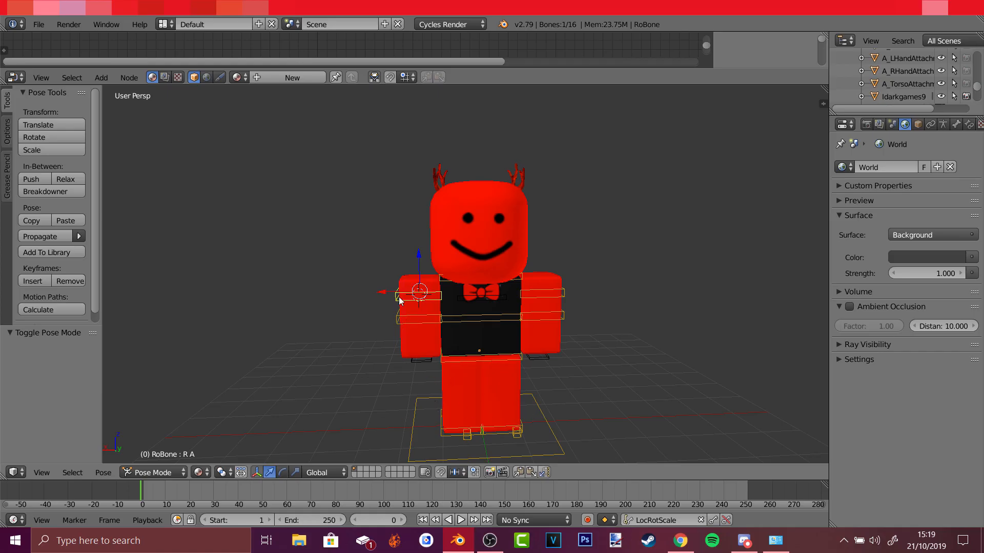
pyautogui.rightClick(537, 290)
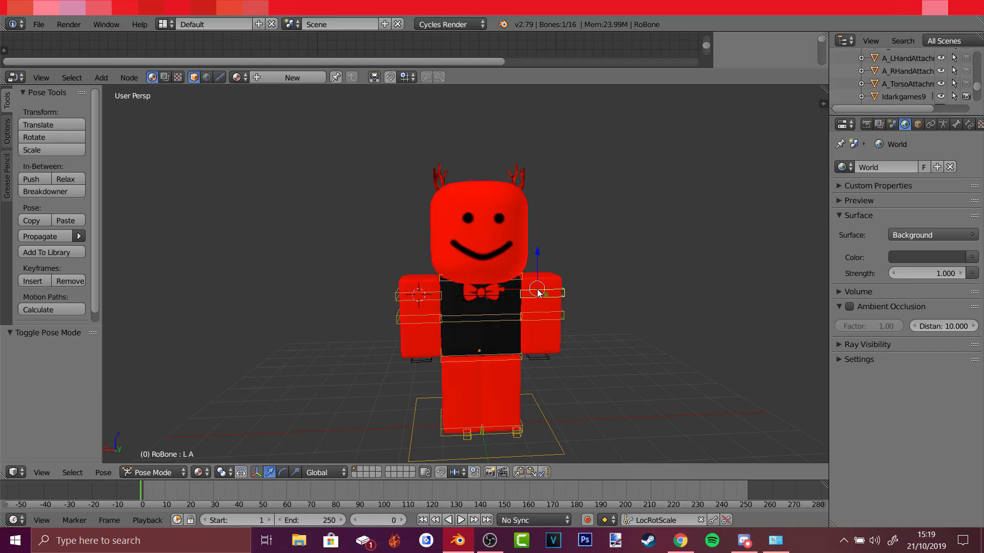
pyautogui.rightClick(472, 319)
pyautogui.press('r')
pyautogui.press('x')
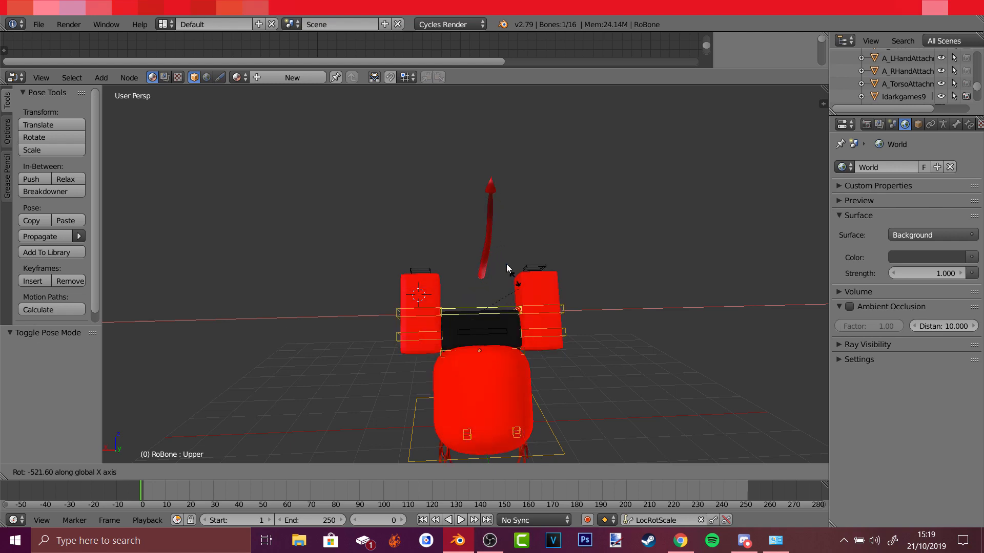
pyautogui.click(574, 426)
pyautogui.moveTo(574, 426); pyautogui.dragTo(684, 416, button='middle')
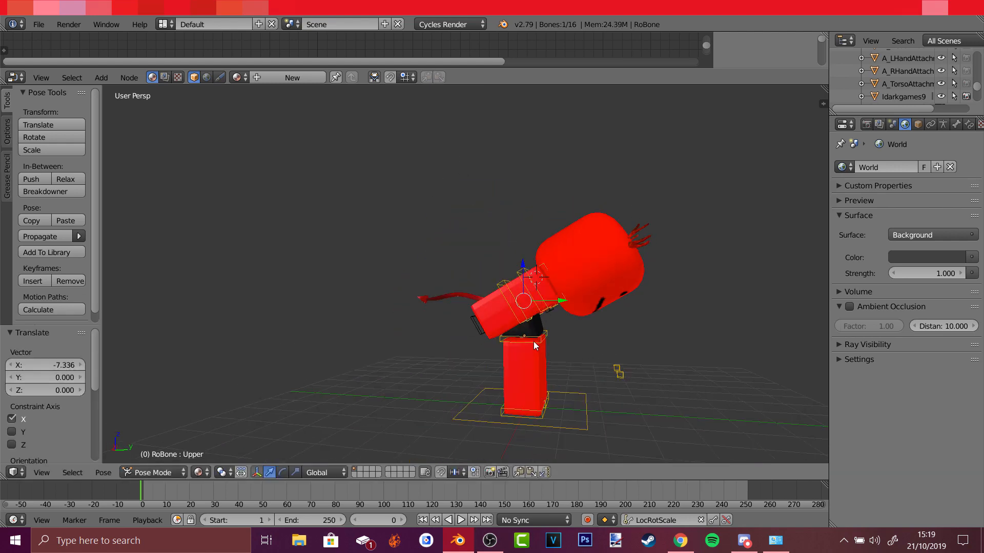
# Lower the rig's Lower bone at the hips by about 0.451 units along Z so the knees bend
pyautogui.rightClick(534, 343)
pyautogui.moveTo(565, 337); pyautogui.dragTo(594, 362)
pyautogui.moveTo(555, 300); pyautogui.dragTo(564, 317)
pyautogui.moveTo(568, 338); pyautogui.dragTo(529, 349, button='middle')
pyautogui.scroll(3, 528, 349)
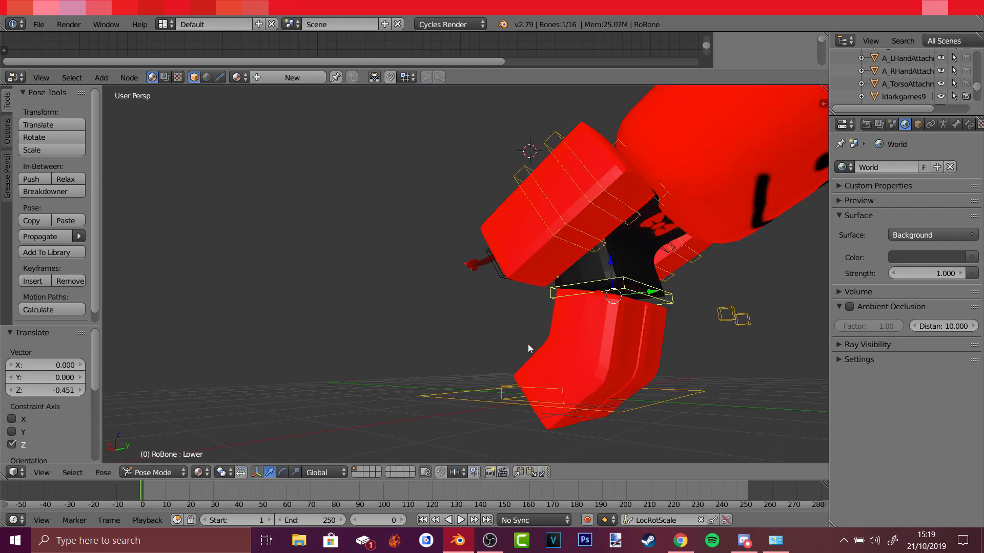
# Spread the feet apart along Y, moving one foot bone backward and the other forward by about 0.331 units
pyautogui.rightClick(533, 397)
pyautogui.moveTo(570, 405); pyautogui.dragTo(542, 407)
pyautogui.rightClick(614, 404)
pyautogui.moveTo(649, 404); pyautogui.dragTo(687, 403)
pyautogui.scroll(-4, 626, 353)
pyautogui.moveTo(626, 353); pyautogui.dragTo(623, 371, button='middle')
# Rotate the Lower bone and tilt the Head bone 59.6° about X, returning to Object Mode with nothing selected
pyautogui.rightClick(535, 307)
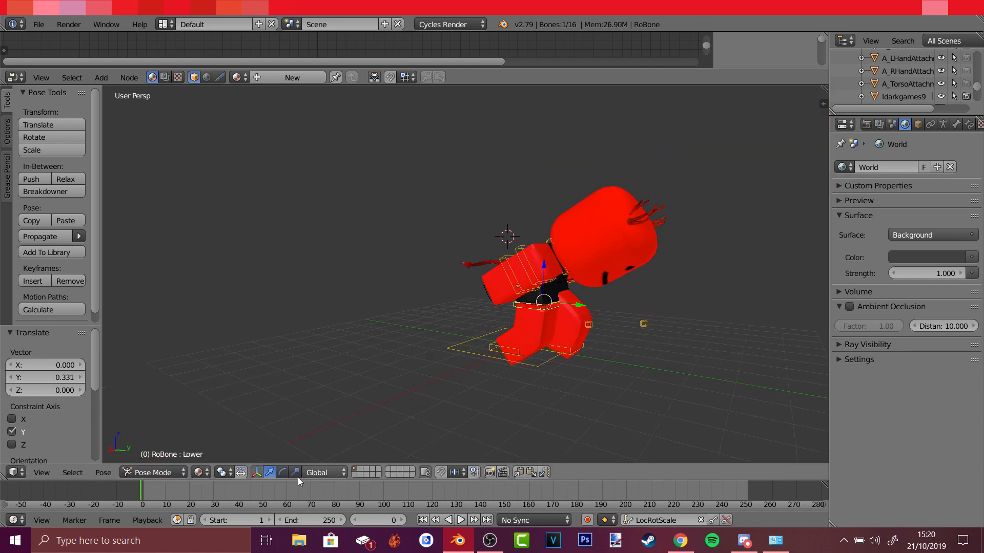
pyautogui.click(283, 472)
pyautogui.moveTo(560, 262); pyautogui.dragTo(577, 241)
pyautogui.rightClick(575, 281)
pyautogui.moveTo(628, 287); pyautogui.dragTo(597, 296, button='middle')
pyautogui.click(257, 472)
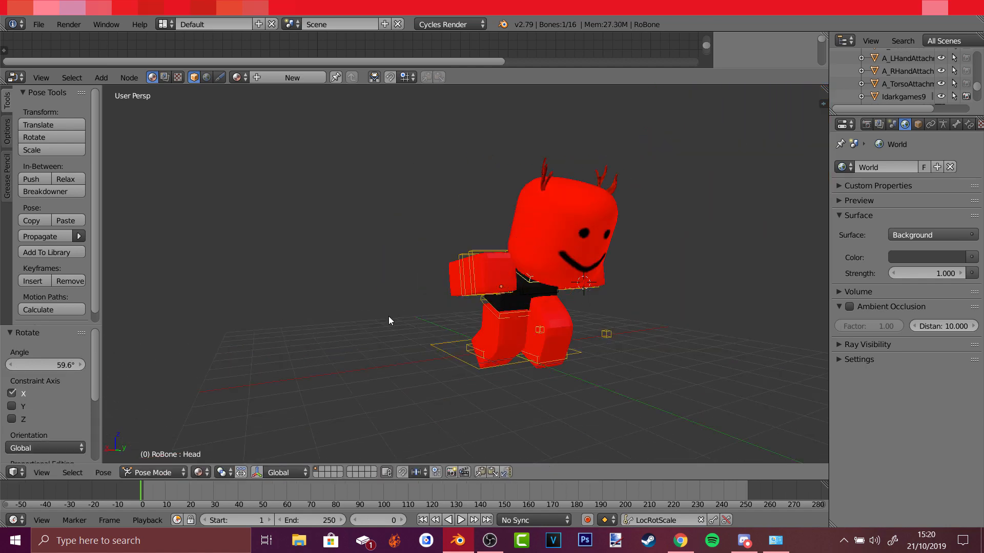
pyautogui.moveTo(389, 321); pyautogui.dragTo(409, 288, button='middle')
pyautogui.hotkey('ctrl', 'space')
pyautogui.moveTo(534, 238); pyautogui.dragTo(512, 206, button='middle')
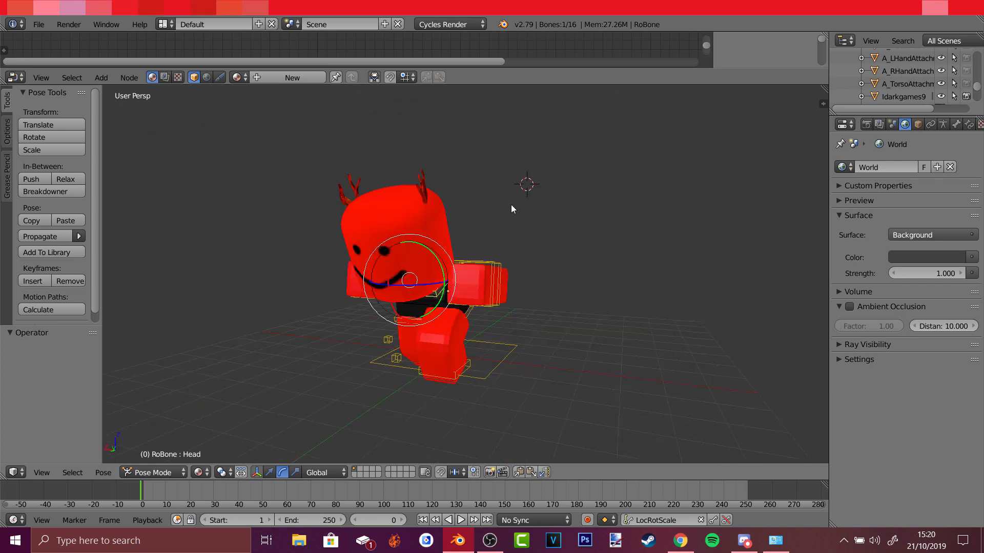
pyautogui.hotkey('ctrl', 'Tab')
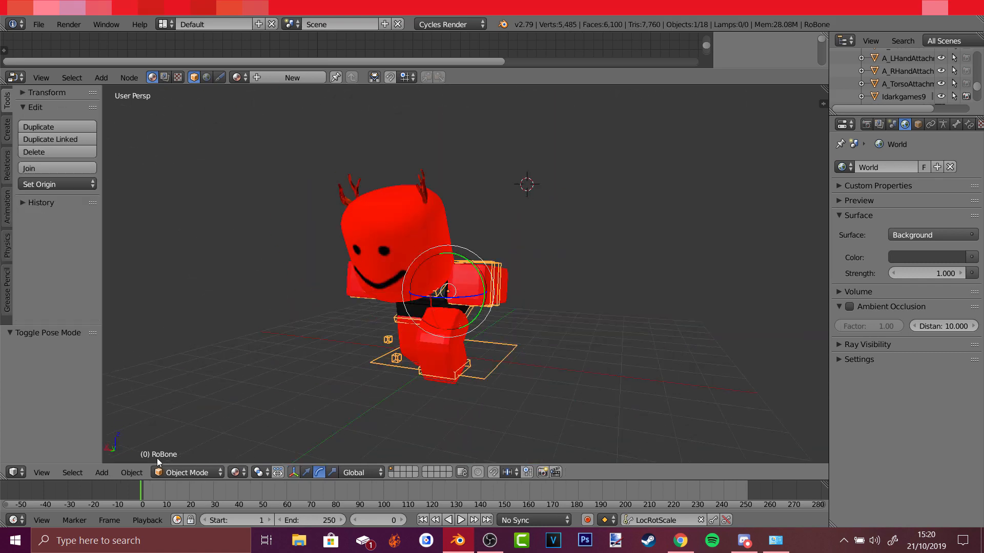
pyautogui.press('a')
# Preview the posed character in Rendered viewport shading, then return to the previous shading
pyautogui.moveTo(595, 373)
pyautogui.mouseDown(button='middle')
pyautogui.moveTo(589, 295)
pyautogui.moveTo(617, 315)
pyautogui.moveTo(378, 410)
pyautogui.mouseUp(button='middle')
pyautogui.click(241, 475)
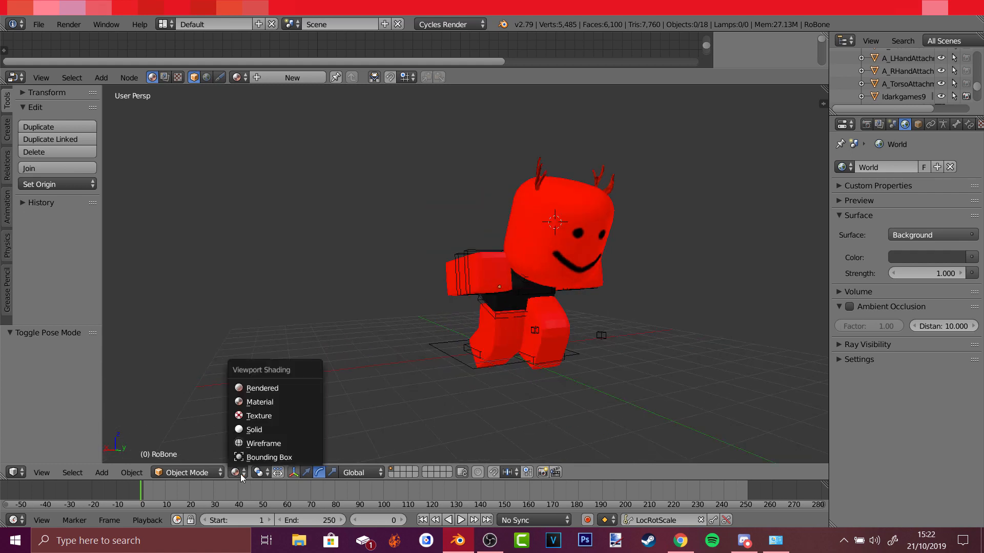
pyautogui.click(268, 388)
pyautogui.moveTo(678, 360)
pyautogui.mouseDown(button='middle')
pyautogui.moveTo(582, 362)
pyautogui.moveTo(678, 360)
pyautogui.mouseUp(button='middle')
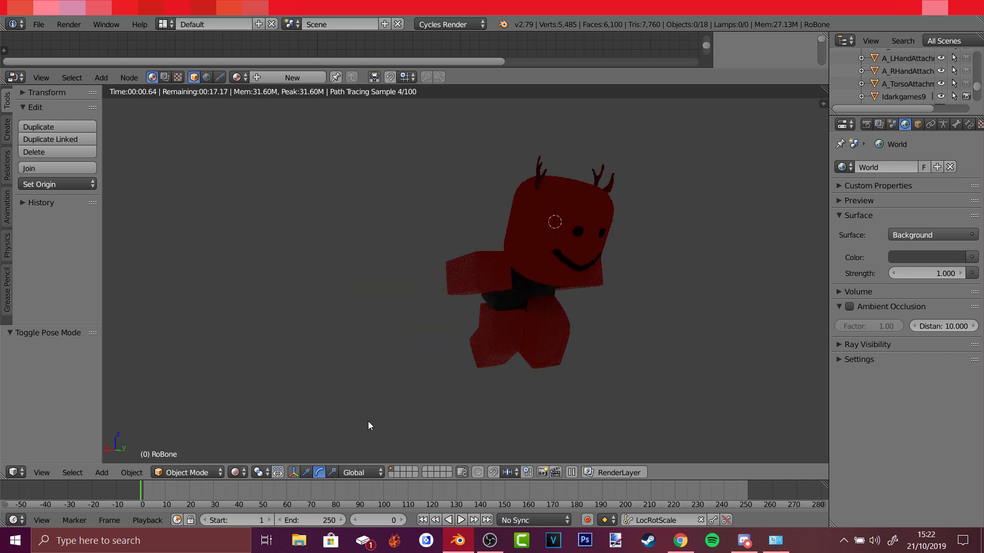
pyautogui.hotkey('shift', 'z')
# Enlarge the node editor and switch it to the World shader nodes
pyautogui.moveTo(543, 85); pyautogui.dragTo(545, 237)
pyautogui.click(205, 231)
pyautogui.click(194, 229)
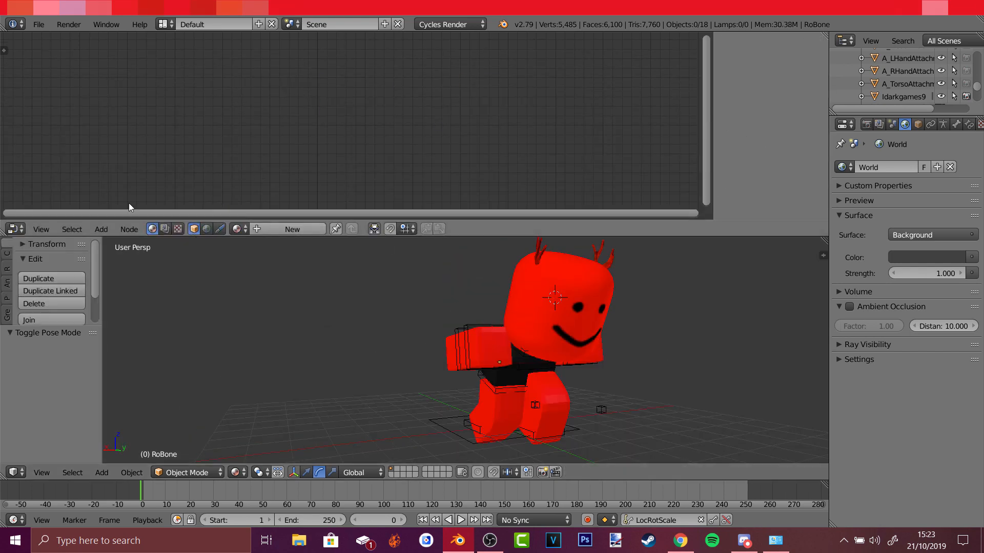
pyautogui.click(207, 229)
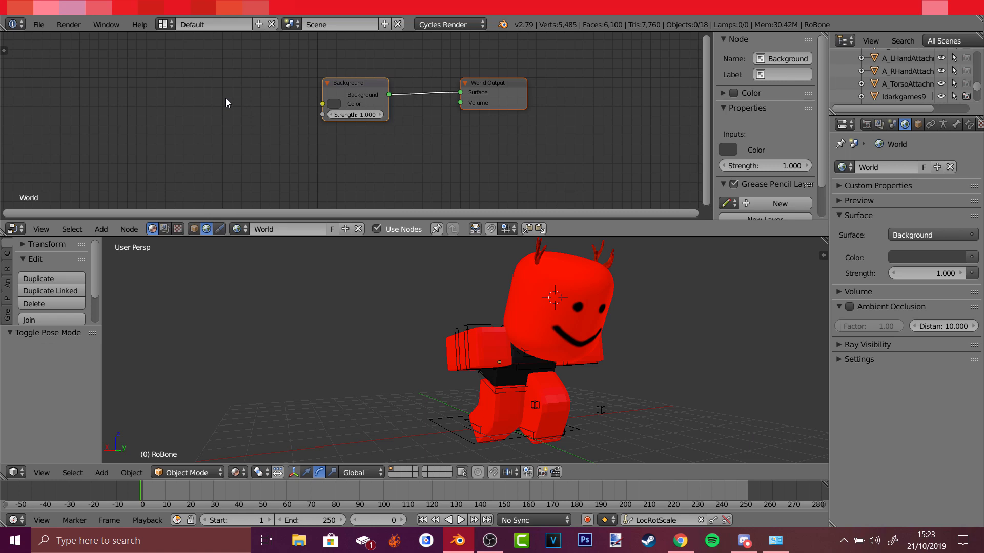
# Add an Environment Texture node beside the Background node and a Texture Coordinate node ahead of it
pyautogui.hotkey('shift', 'a')
pyautogui.moveTo(217, 150)
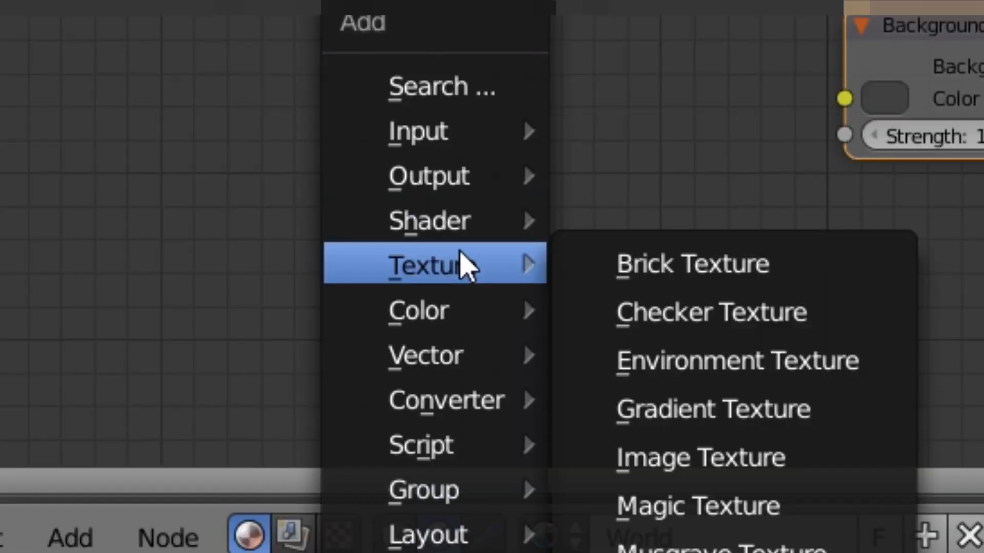
pyautogui.click(700, 365)
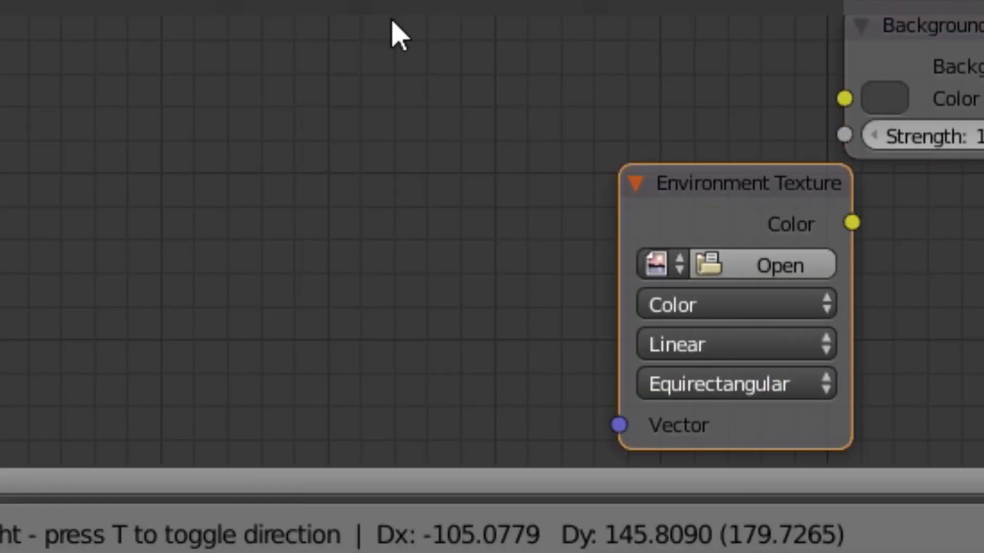
pyautogui.click(346, 100)
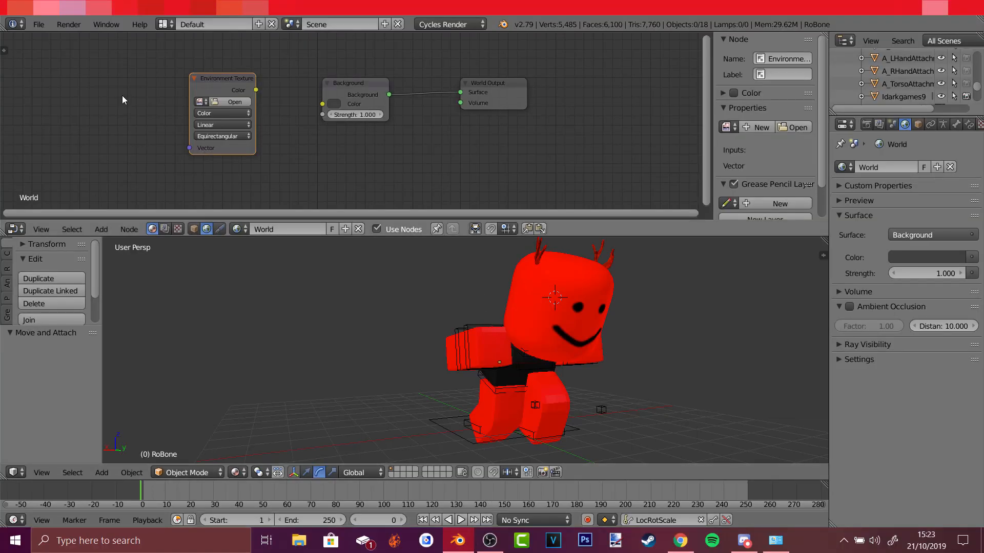
pyautogui.hotkey('shift', 'a')
pyautogui.moveTo(119, 60)
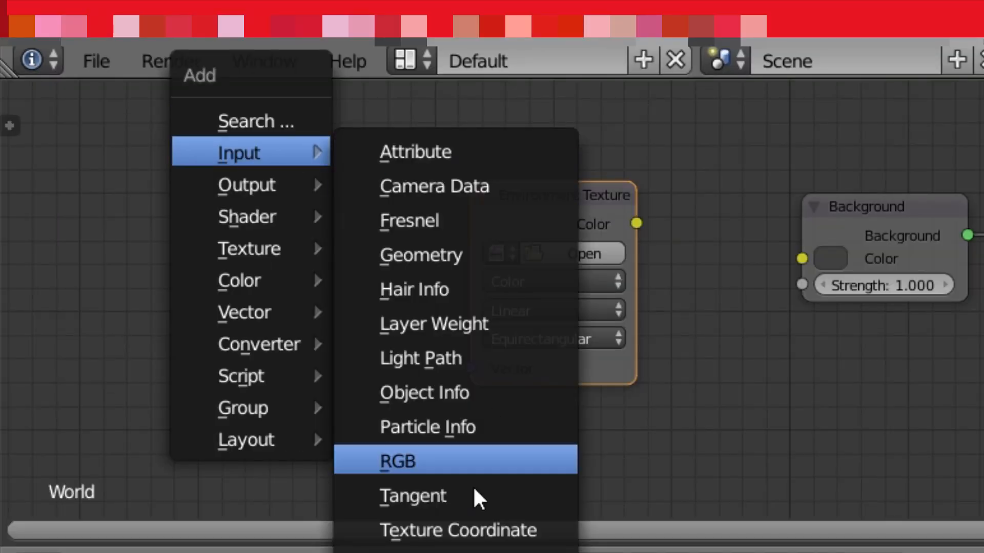
pyautogui.click(188, 212)
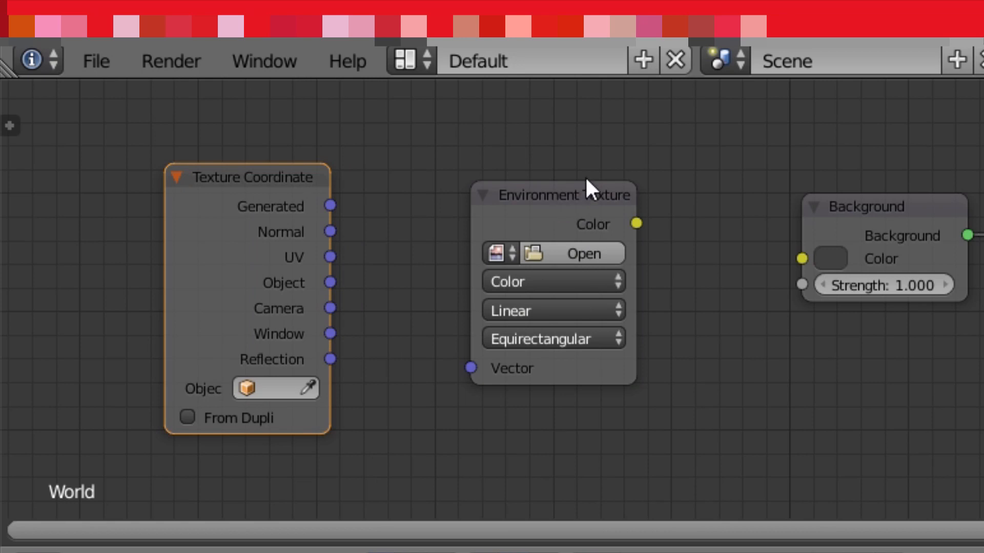
# Load satara_night_16k.hdr into the Environment Texture node and restore the full-size window
pyautogui.click(561, 254)
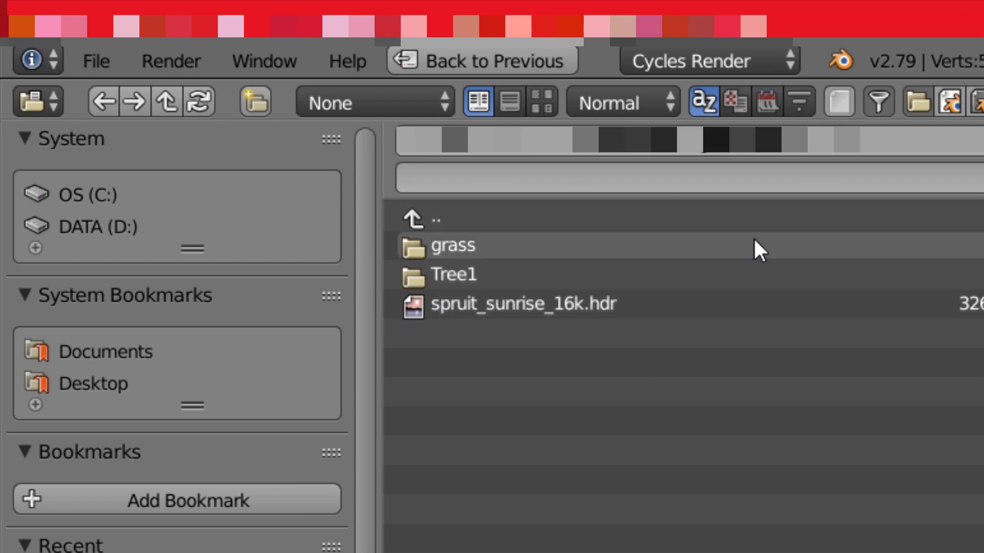
pyautogui.click(101, 382)
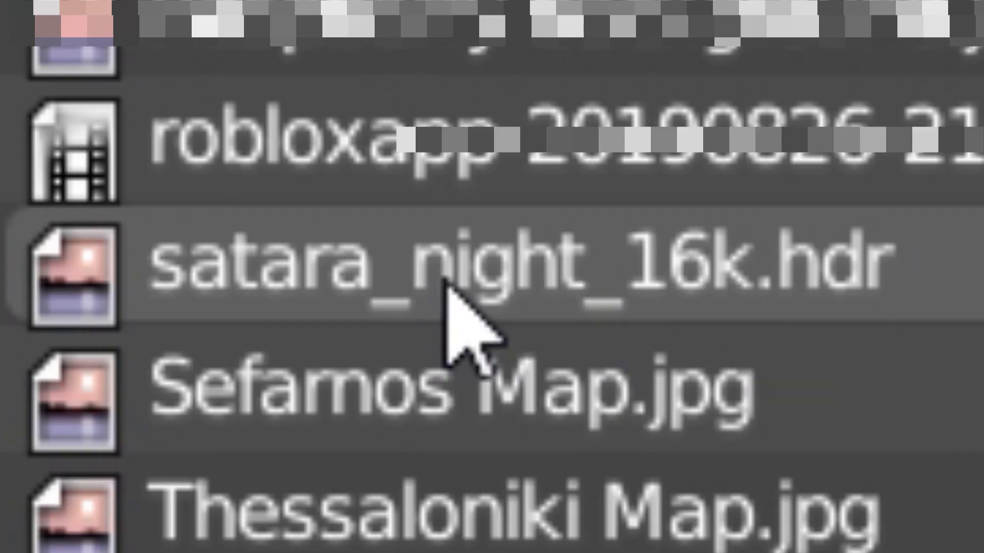
pyautogui.doubleClick(446, 287)
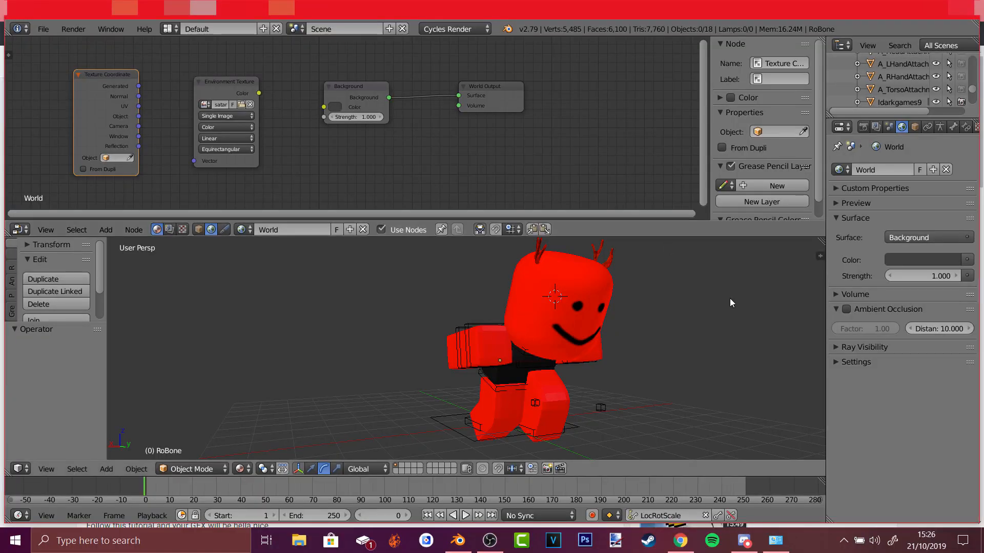
pyautogui.click(930, 17)
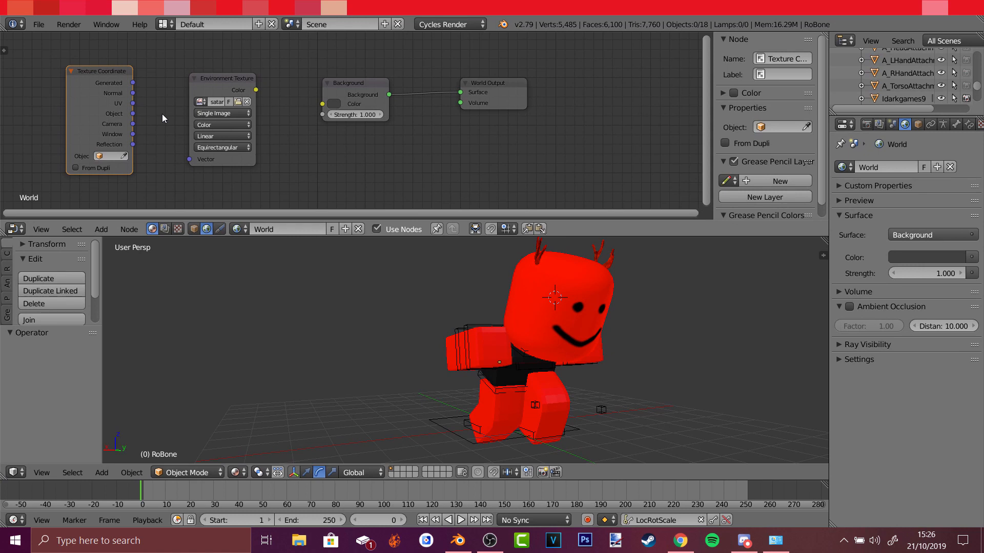
pyautogui.hotkey('shift', 'a')
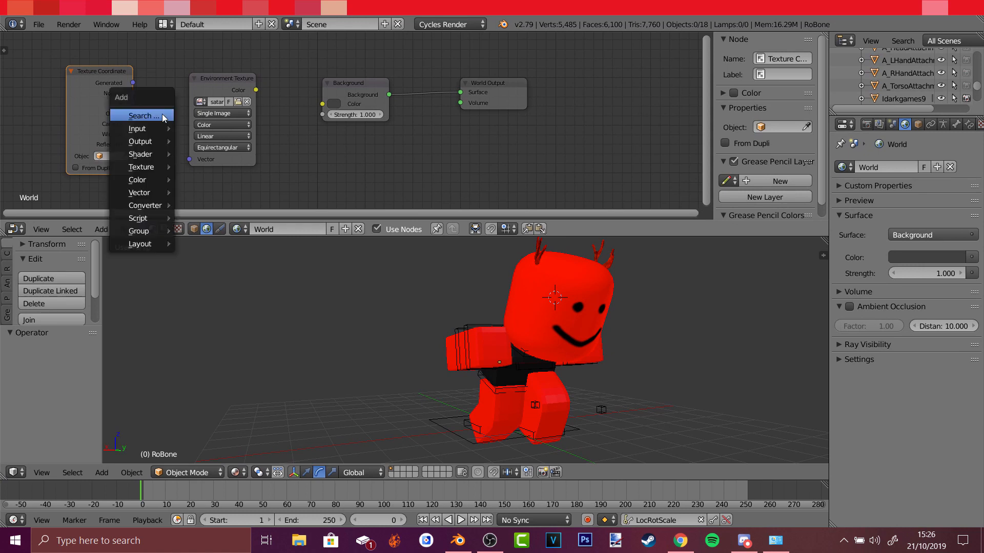
pyautogui.moveTo(157, 193)
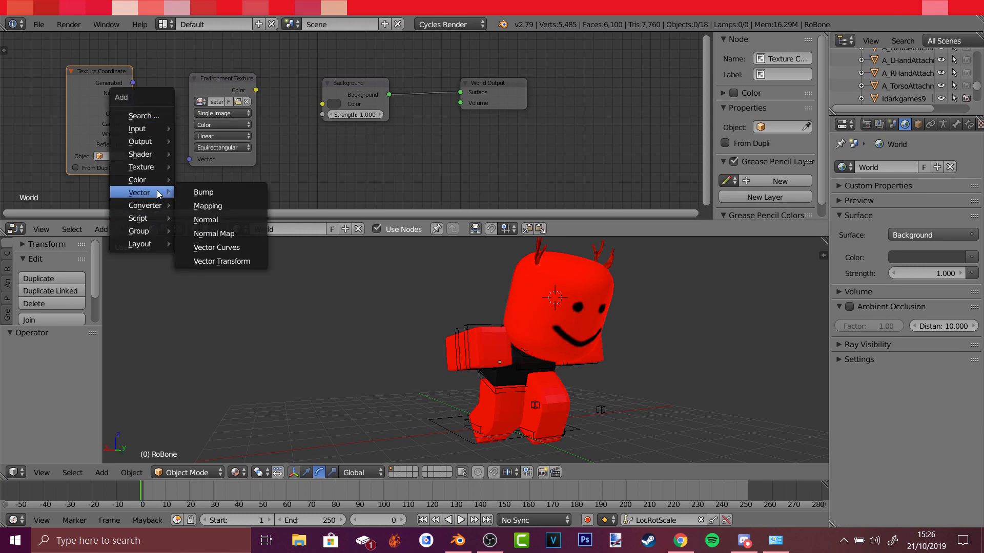
pyautogui.click(225, 205)
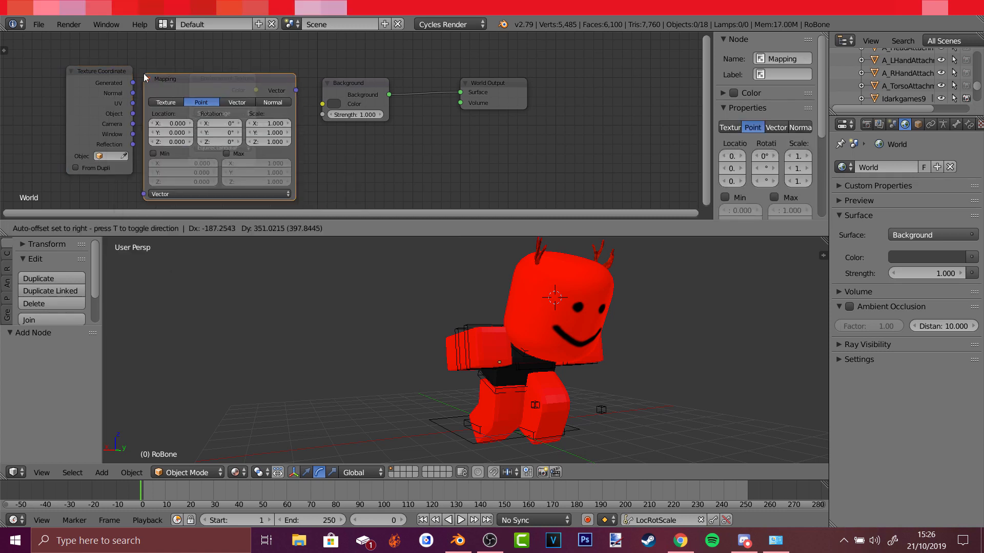
pyautogui.click(141, 73)
pyautogui.moveTo(211, 76); pyautogui.dragTo(172, 91)
pyautogui.click(172, 91)
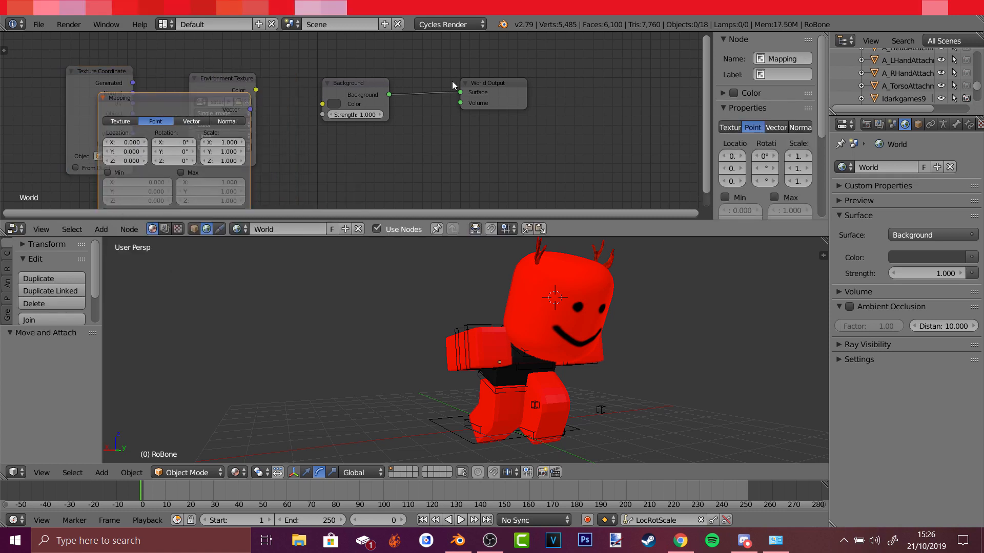
pyautogui.moveTo(488, 81); pyautogui.dragTo(590, 69)
pyautogui.moveTo(357, 80); pyautogui.dragTo(516, 78)
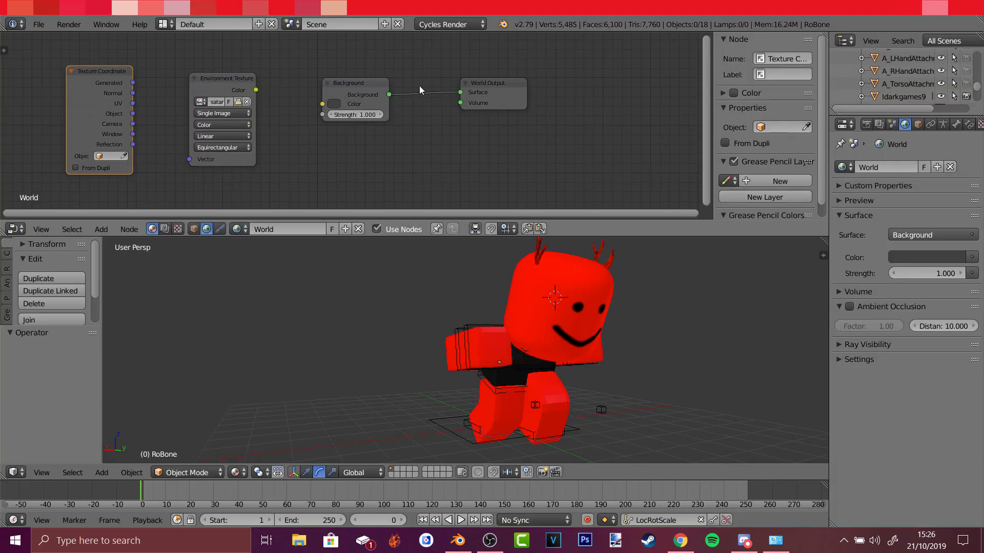
# Shift the World Output, Background and Environment Texture nodes away from the Texture Coordinate node to leave a wide gap
pyautogui.moveTo(499, 84); pyautogui.dragTo(562, 85)
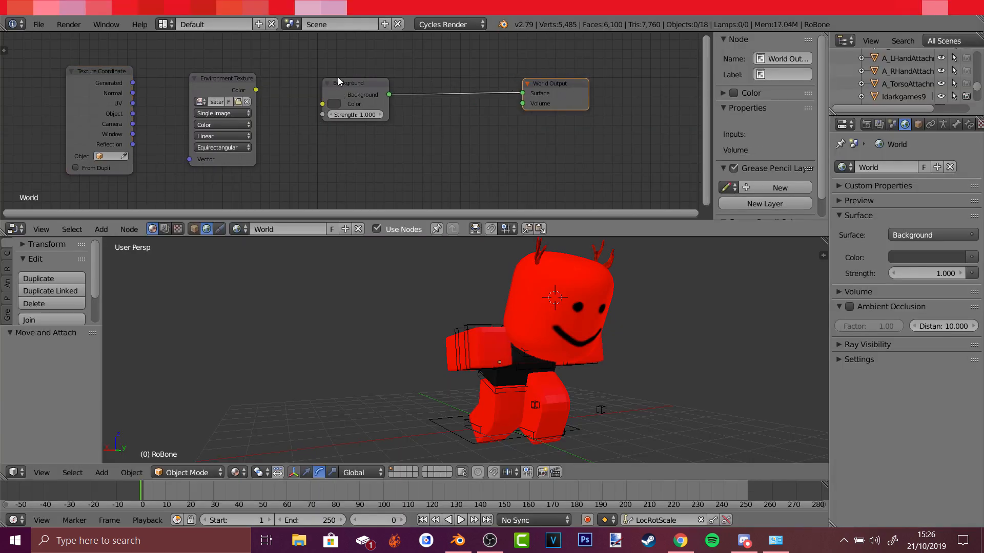
pyautogui.moveTo(338, 81); pyautogui.dragTo(453, 83)
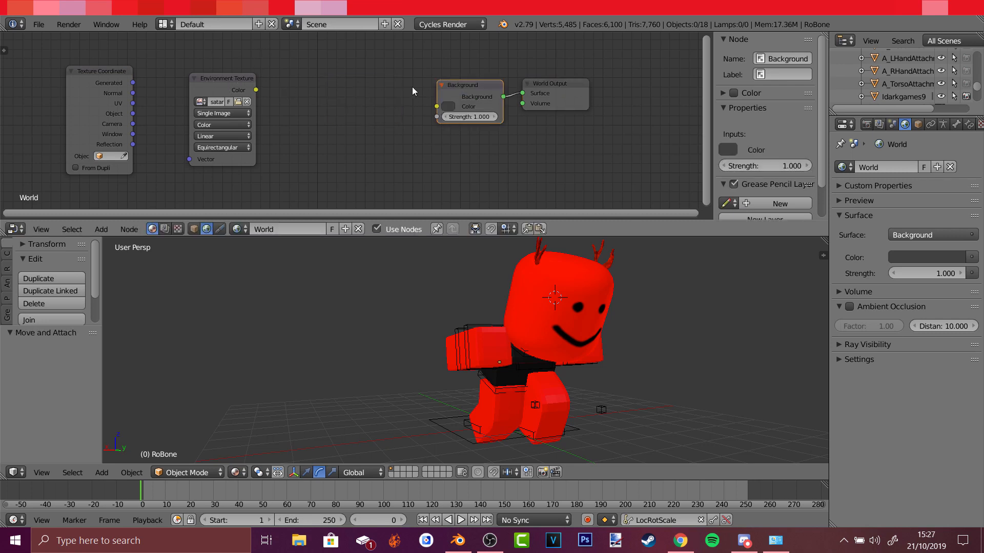
pyautogui.moveTo(225, 78); pyautogui.dragTo(386, 78)
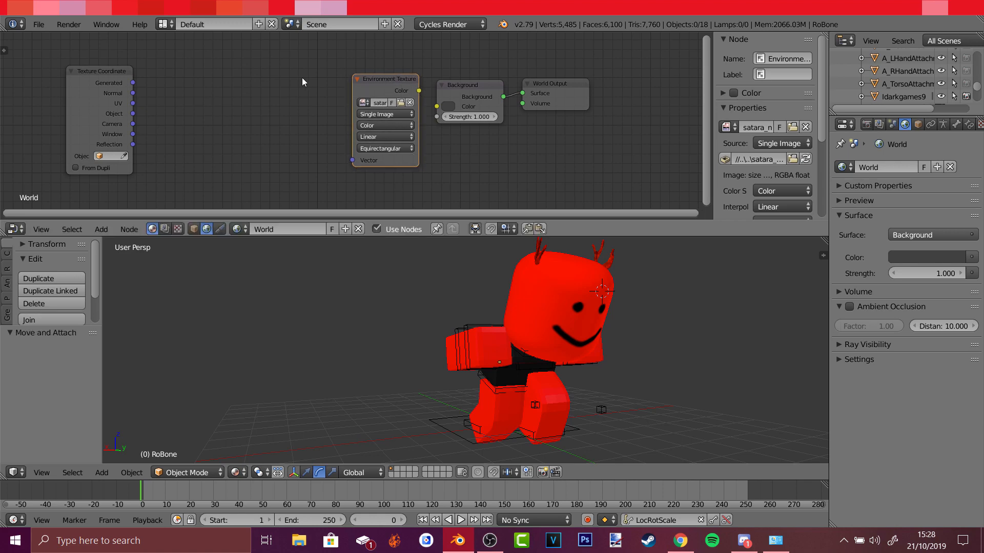
# Add a Mapping node between the Texture Coordinate and Environment Texture nodes
pyautogui.hotkey('shift', 'a')
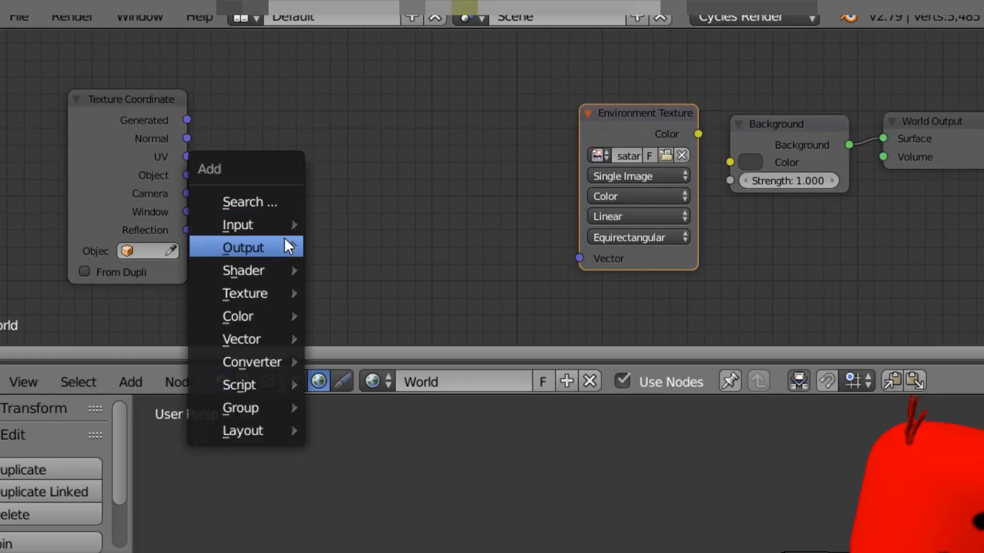
pyautogui.moveTo(186, 148)
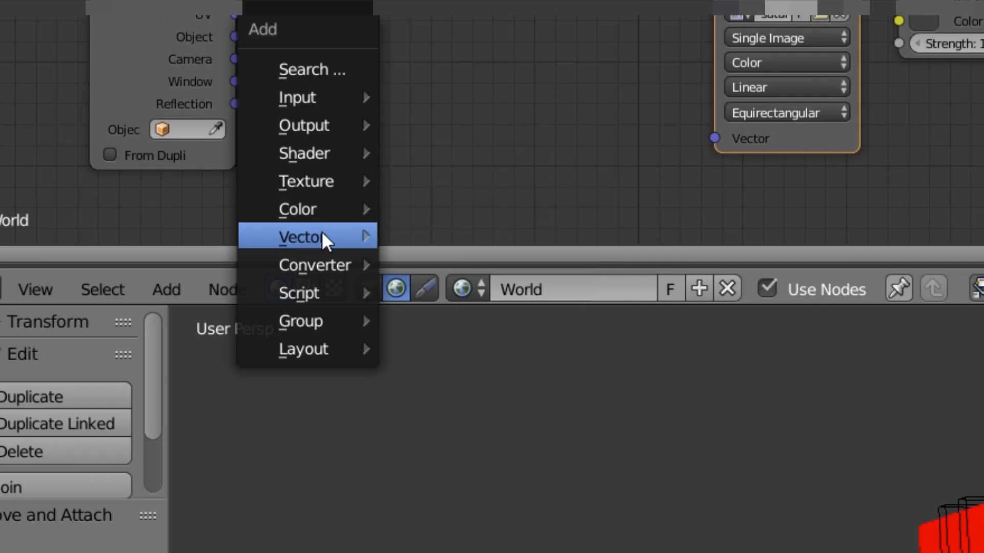
pyautogui.moveTo(258, 340)
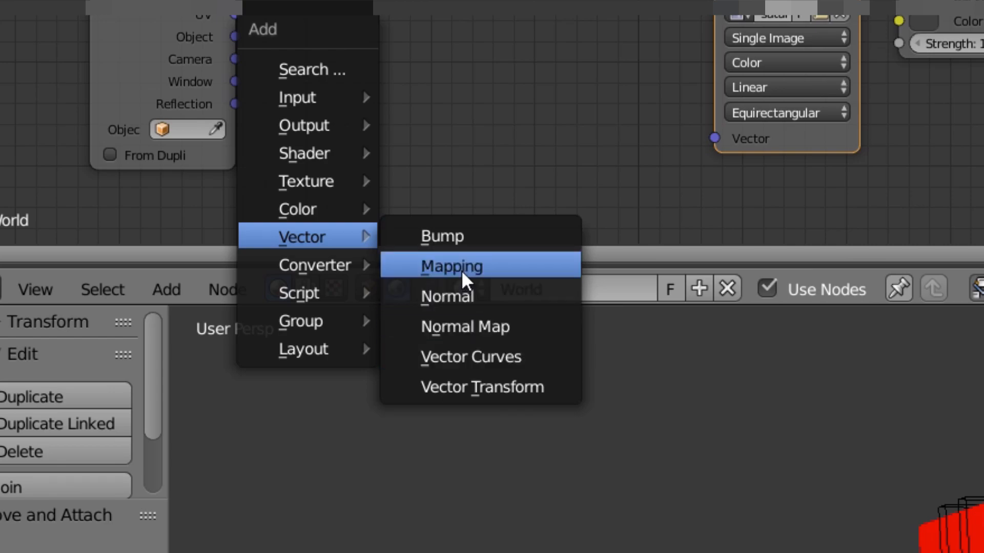
pyautogui.click(466, 279)
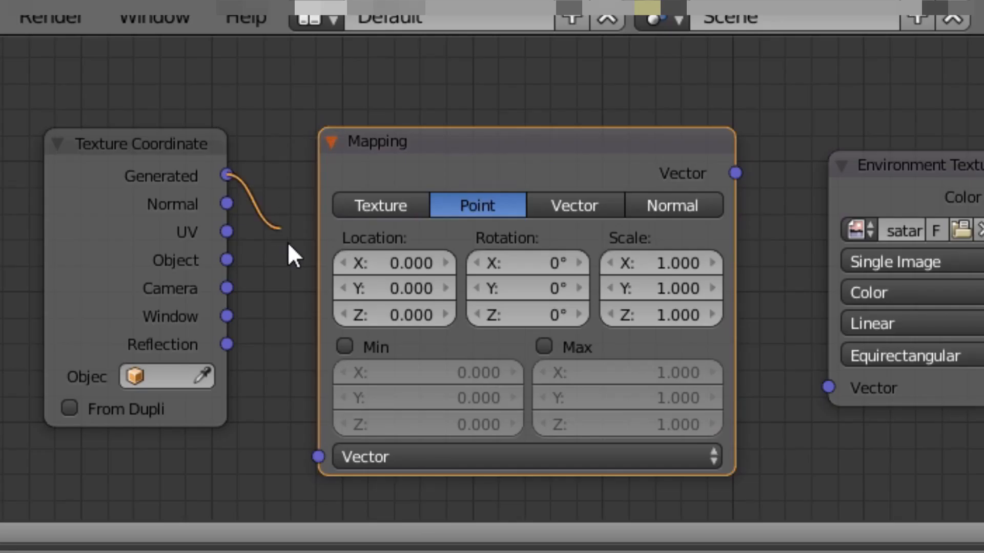
# Link Generated to the Mapping node's Vector input, Mapping to the Environment Texture's Vector, and the texture's Color to the Background Color
pyautogui.moveTo(288, 243); pyautogui.dragTo(319, 456)
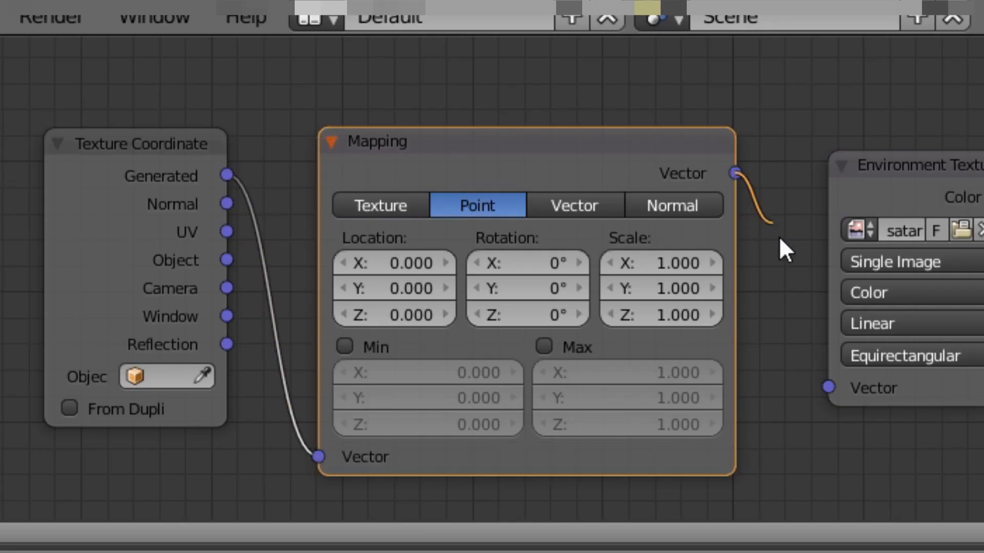
pyautogui.moveTo(784, 251); pyautogui.dragTo(829, 388)
pyautogui.moveTo(411, 206); pyautogui.dragTo(415, 214)
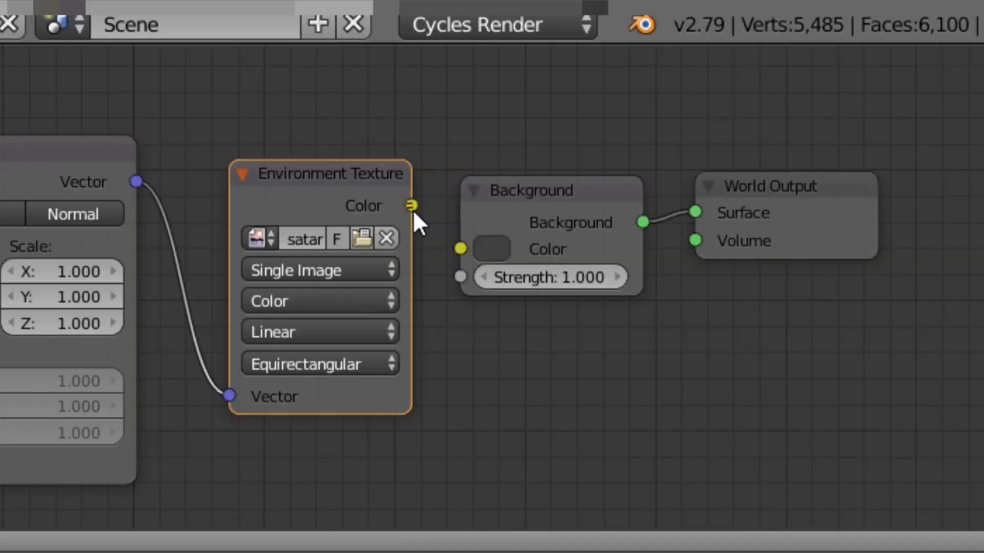
pyautogui.moveTo(449, 248); pyautogui.dragTo(456, 249)
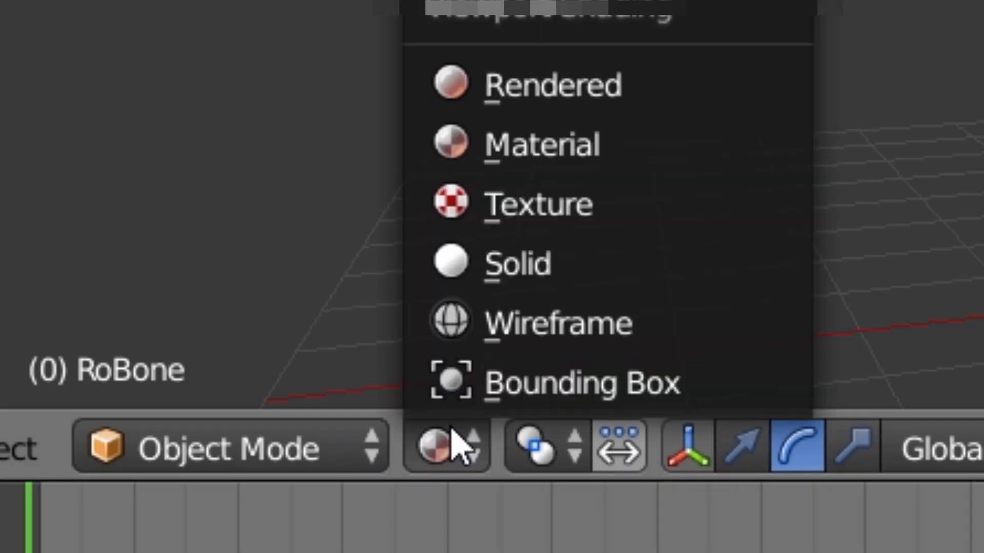
# Preview the HDR-lit character from another angle in Rendered viewport shading, and return to Material shading
pyautogui.click(522, 87)
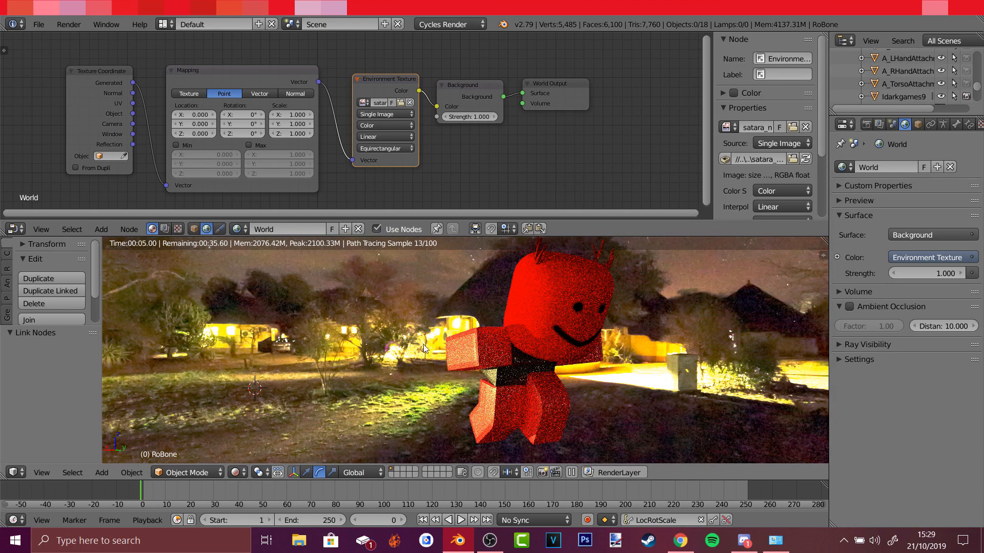
pyautogui.moveTo(458, 346); pyautogui.dragTo(591, 378, button='middle')
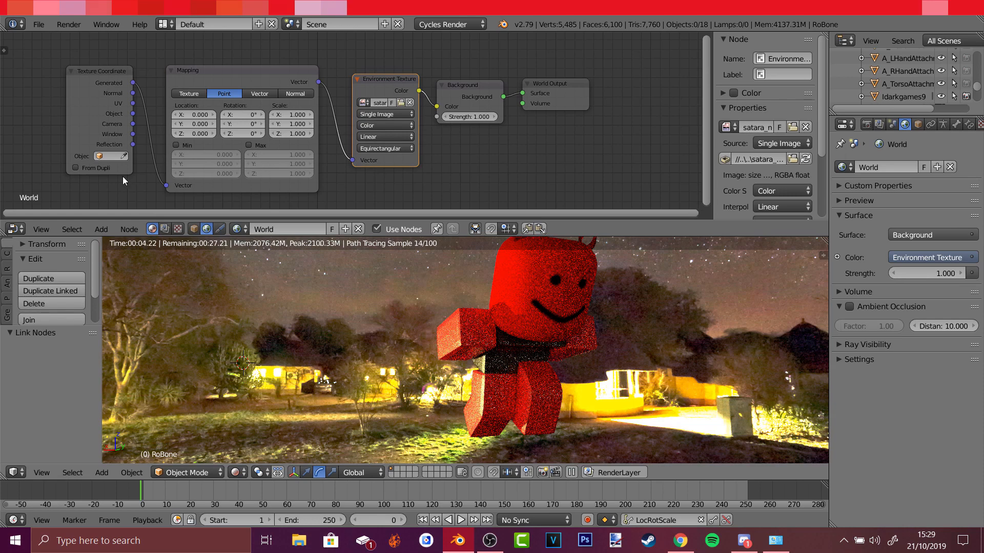
pyautogui.click(235, 472)
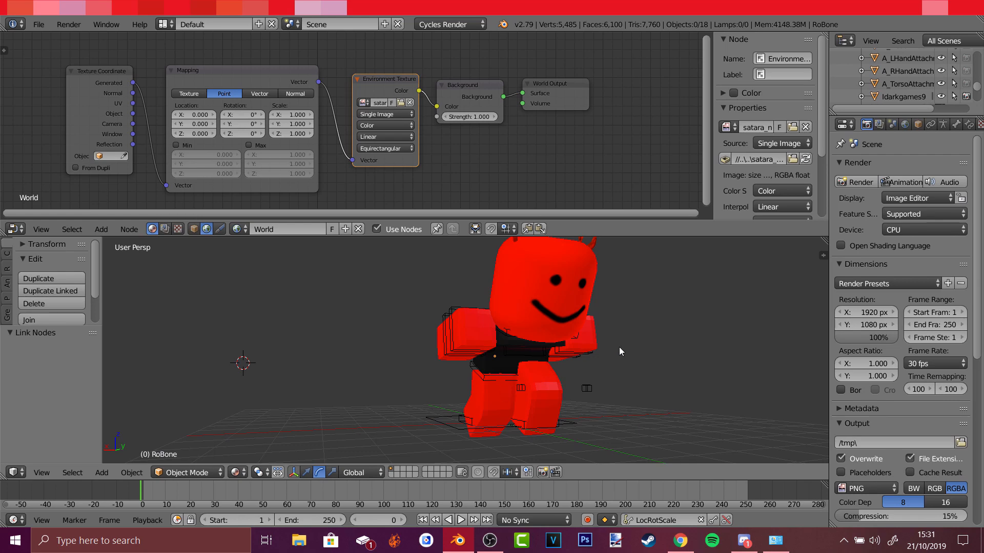
# Enable Transparent in the Film section of the render settings
pyautogui.scroll(-4, 899, 221)
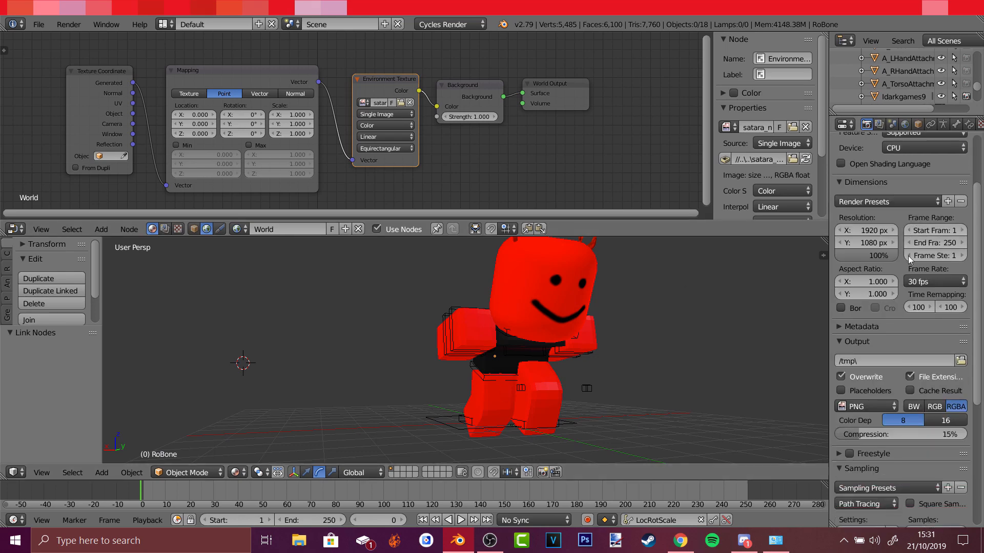
pyautogui.scroll(3, 892, 168)
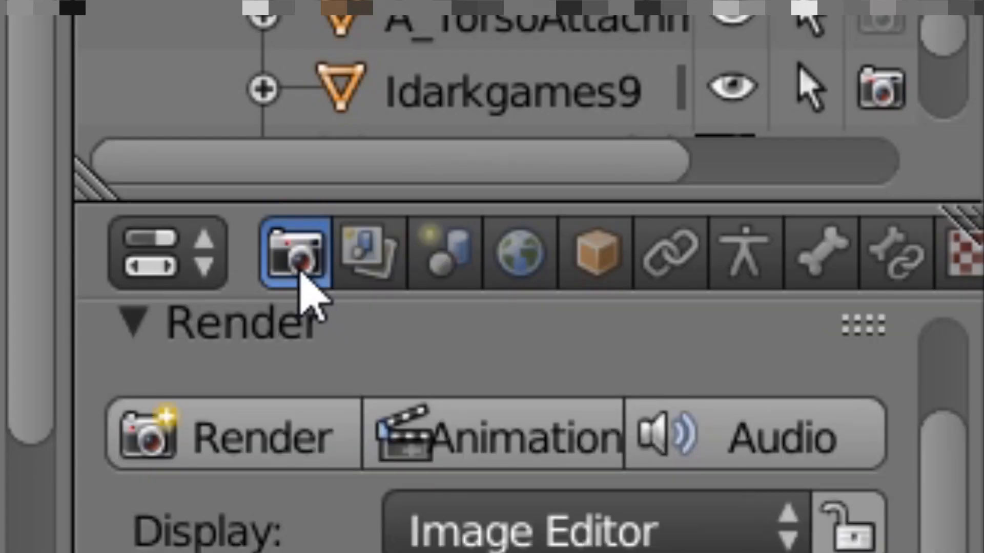
pyautogui.scroll(-8, 303, 279)
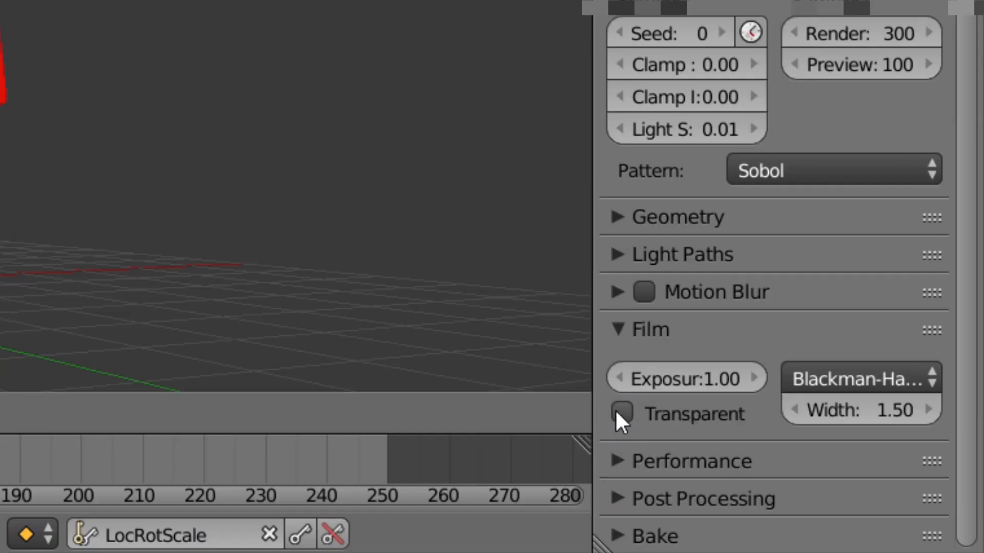
pyautogui.click(620, 413)
# Check the character against the transparent background in Rendered shading, and leave the rendered preview
pyautogui.click(236, 472)
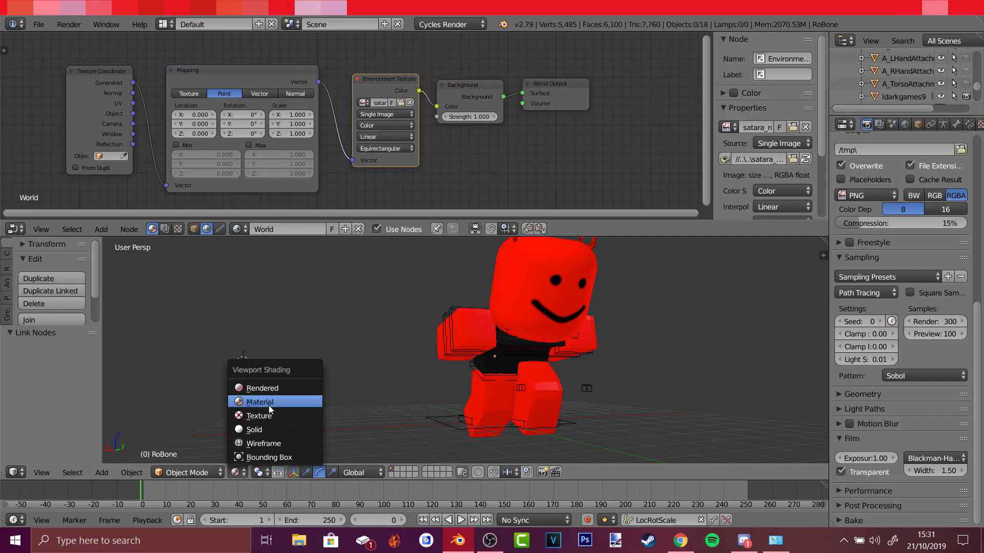
pyautogui.click(267, 391)
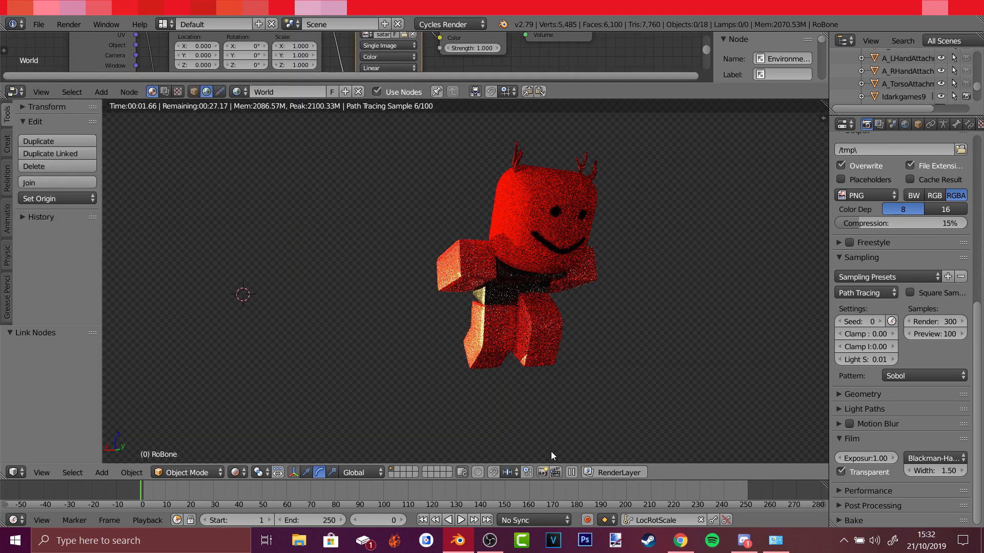
pyautogui.hotkey('shift', 'z')
# Select the RoBone character rig and rotate it 1838° about the global Z axis
pyautogui.rightClick(521, 316)
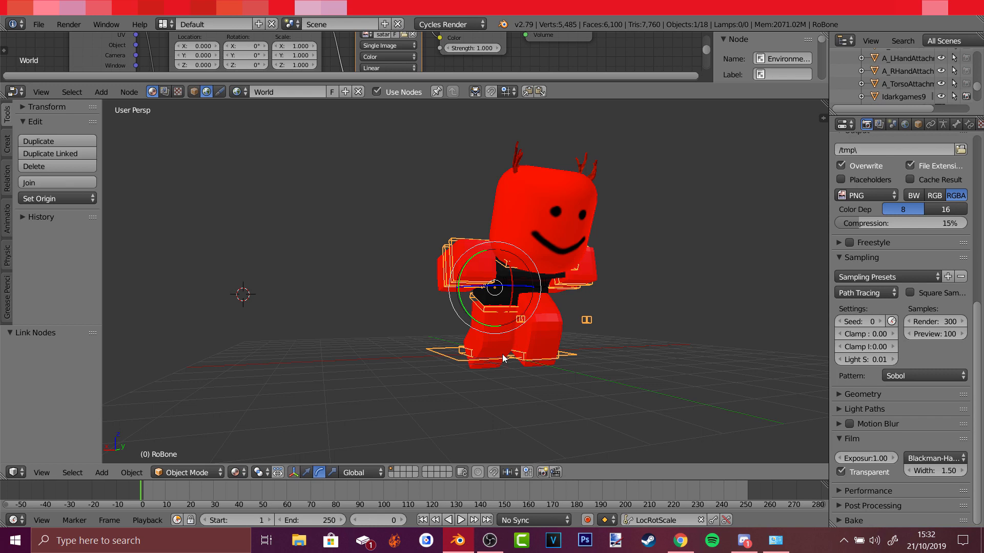
pyautogui.moveTo(503, 358); pyautogui.dragTo(505, 376, button='middle')
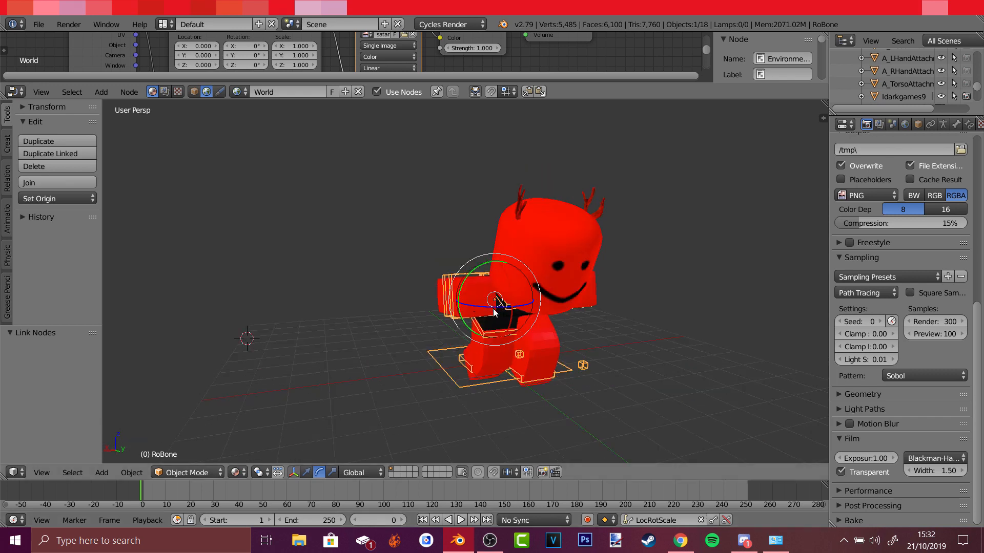
pyautogui.moveTo(491, 310); pyautogui.dragTo(466, 389)
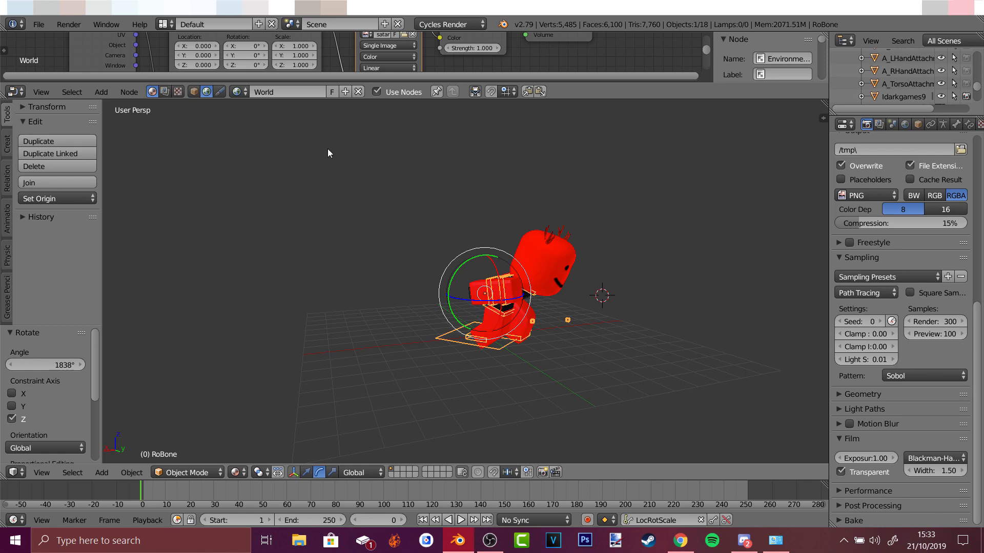
# Open GRASS.blend from the grass folder in Resources in a separate Blender window, and return to the character scene
pyautogui.hotkey('alt', 'Tab')
pyautogui.doubleClick(318, 267)
pyautogui.click(310, 266)
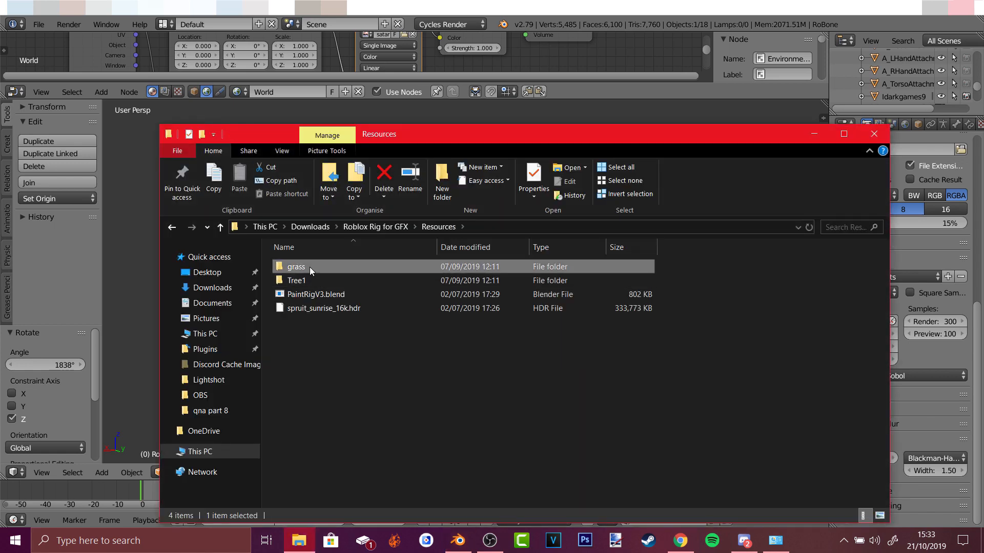
pyautogui.doubleClick(310, 266)
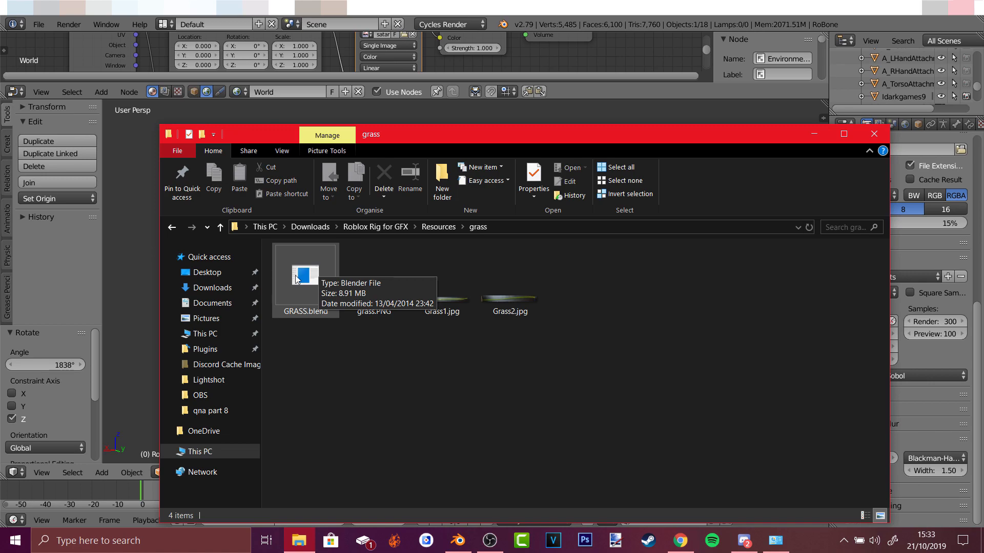
pyautogui.doubleClick(297, 279)
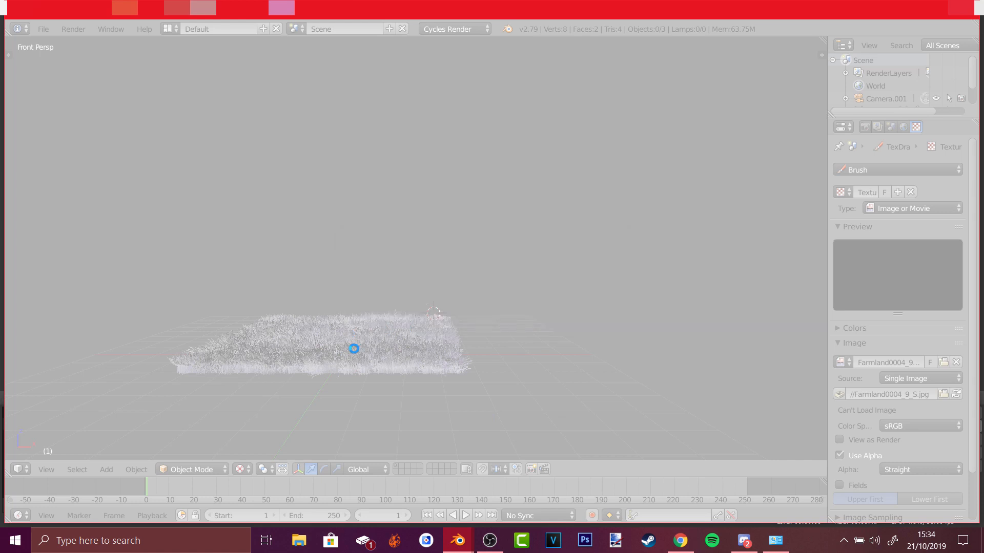
pyautogui.moveTo(454, 530)
pyautogui.click(414, 476)
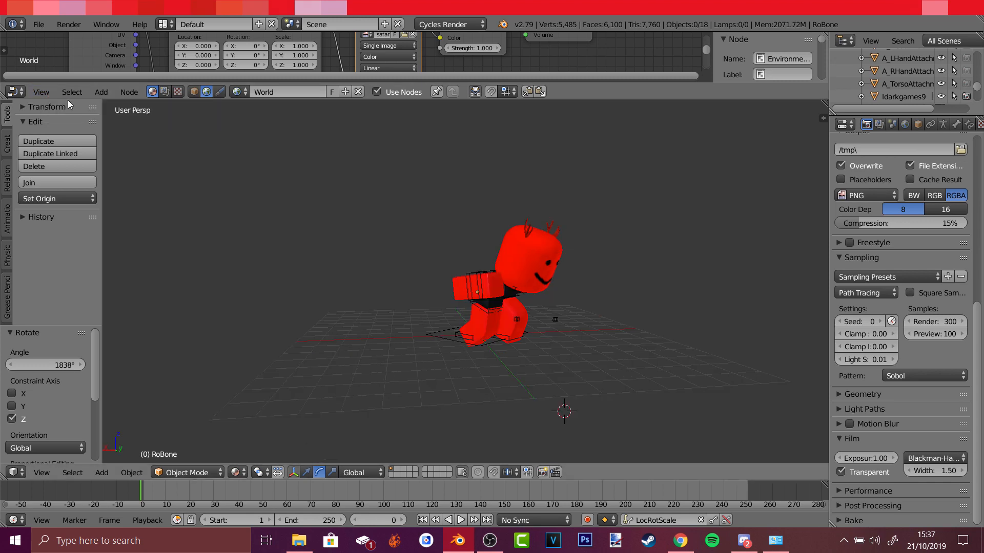
# Add a camera to the scene at the 3D cursor
pyautogui.click(40, 92)
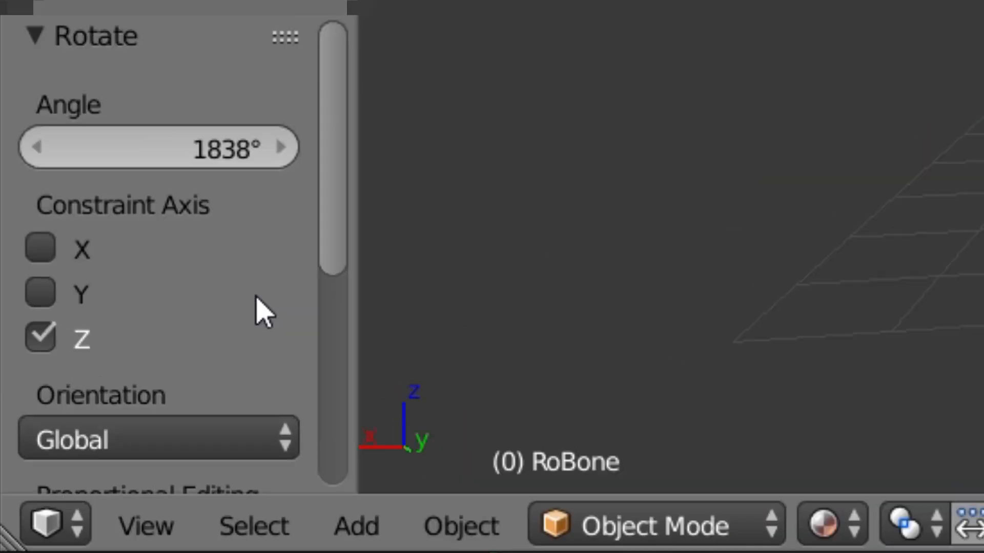
pyautogui.click(41, 472)
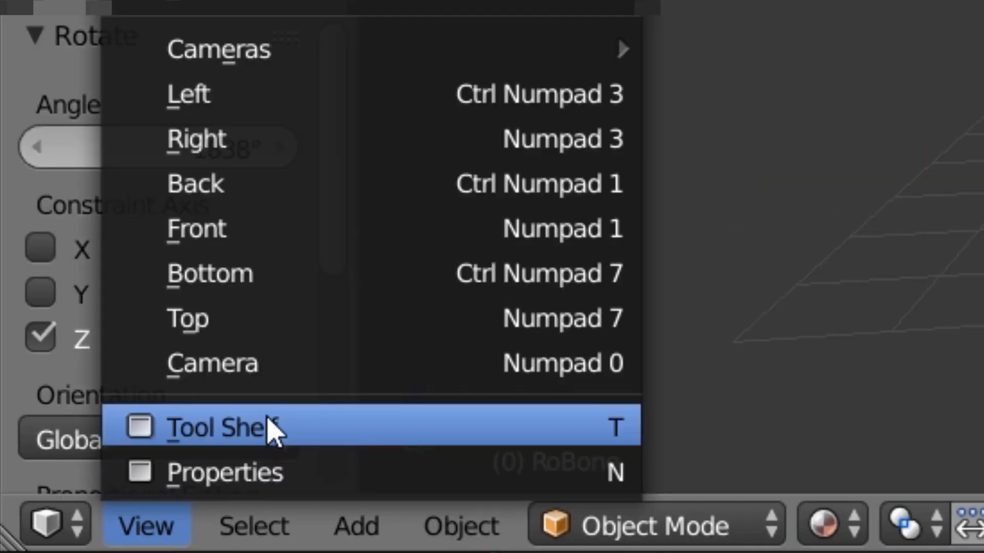
pyautogui.click(245, 381)
pyautogui.moveTo(878, 15); pyautogui.dragTo(964, 67, button='middle')
pyautogui.click(388, 510)
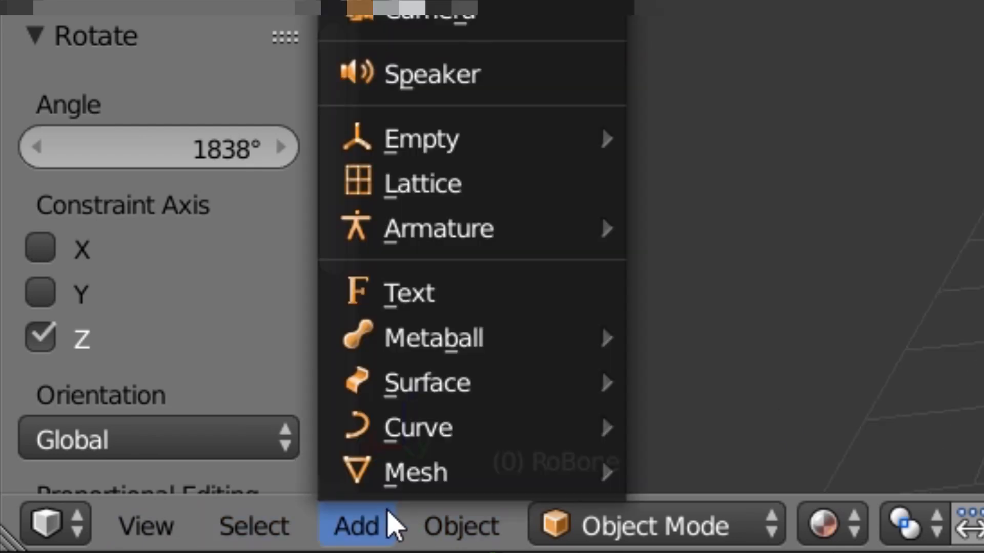
pyautogui.click(440, 13)
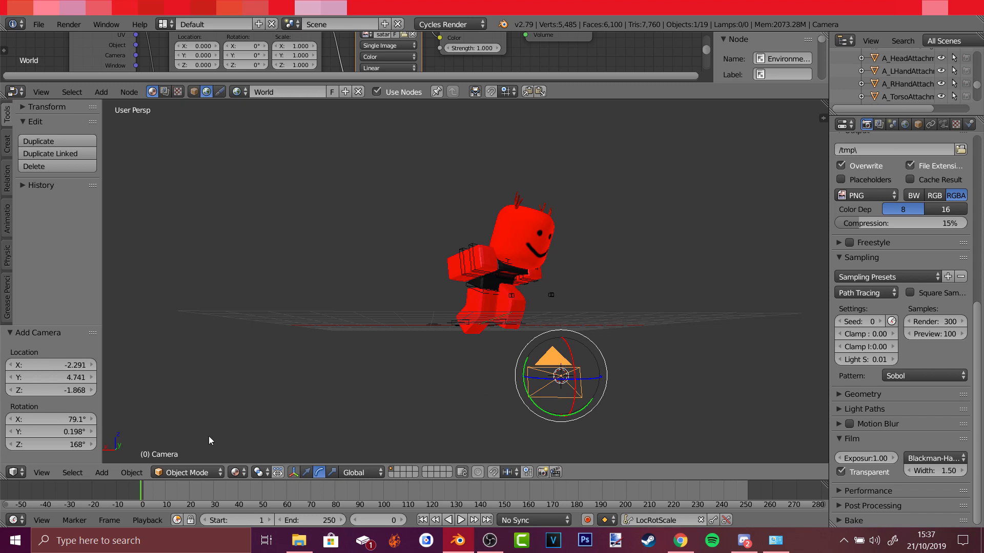
# Move the camera up towards the character's height and rotate it -1.96° about the global X axis
pyautogui.click(306, 472)
pyautogui.moveTo(561, 349); pyautogui.dragTo(559, 186)
pyautogui.moveTo(560, 186); pyautogui.dragTo(560, 315, button='middle')
pyautogui.moveTo(582, 346); pyautogui.dragTo(564, 381)
pyautogui.moveTo(543, 301)
pyautogui.mouseDown()
pyautogui.moveTo(548, 311)
pyautogui.moveTo(543, 303)
pyautogui.mouseUp()
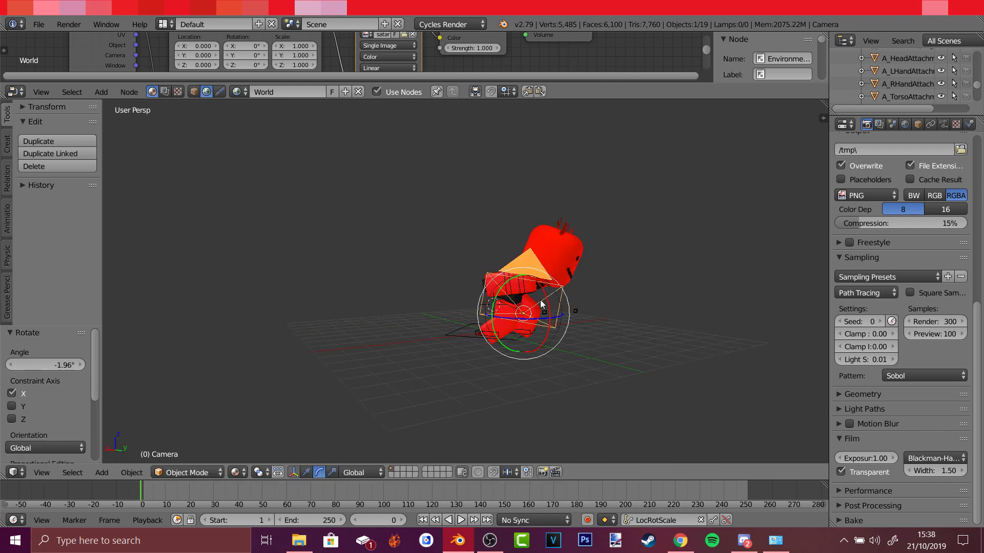
# Check how the character is framed through the camera, and return to the free perspective view
pyautogui.click(50, 466)
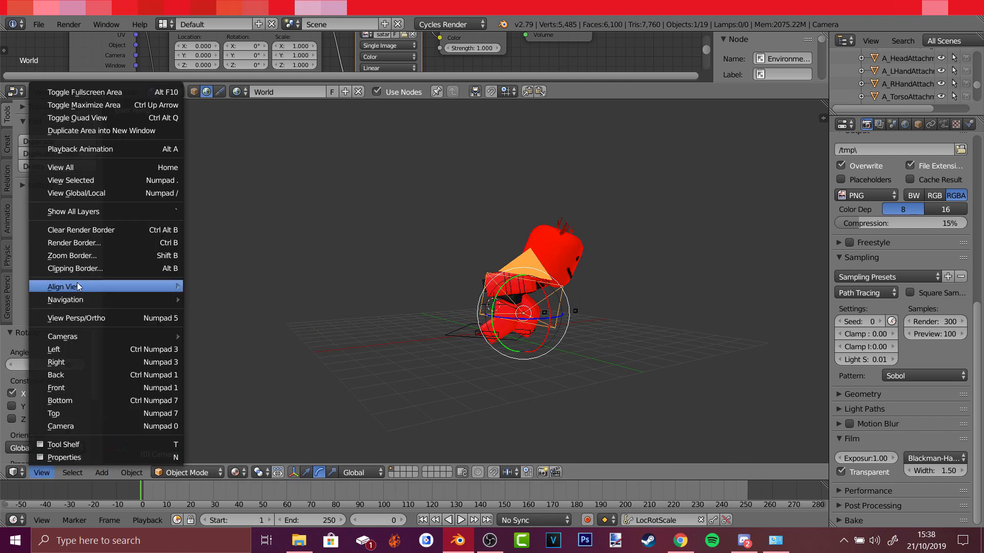
pyautogui.click(93, 424)
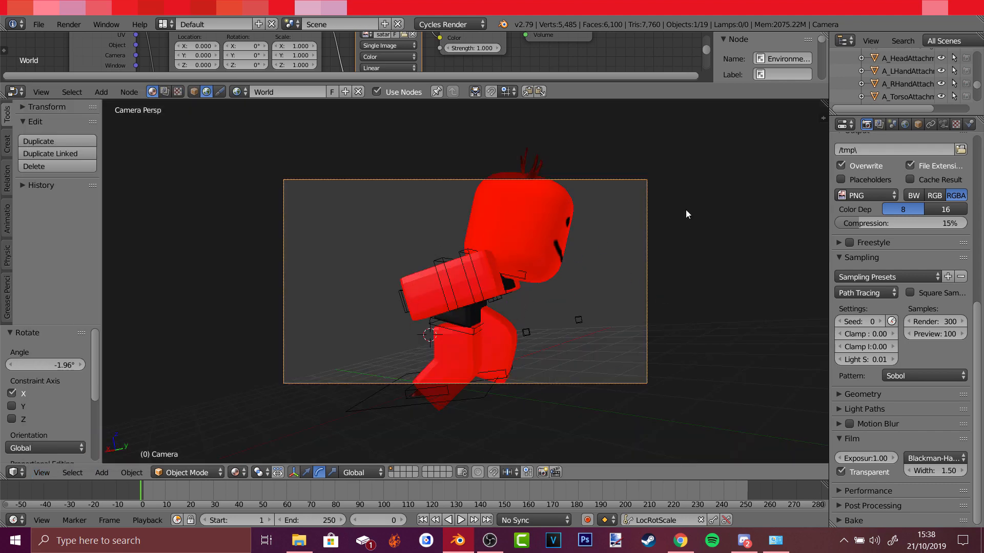
pyautogui.click(42, 472)
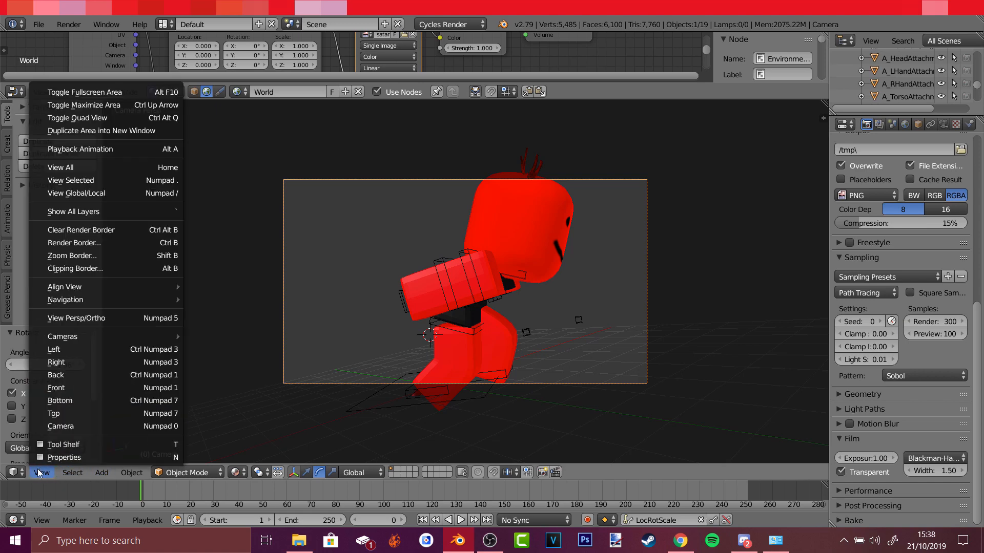
pyautogui.click(86, 427)
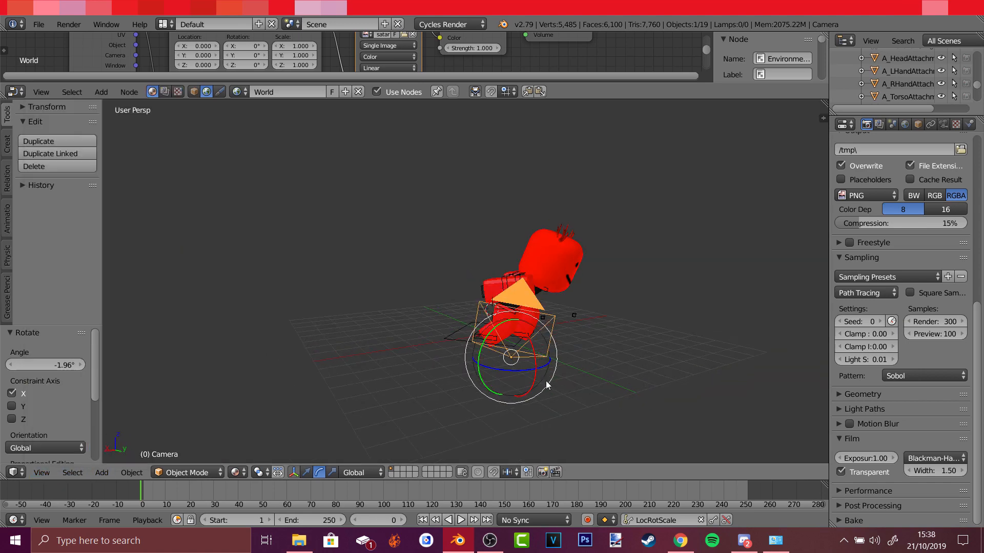
pyautogui.press('KP_0')
pyautogui.press('KP_0')
# Move the camera farther from the character, rotate it 3.61° about the global Z axis, and check the framing through it
pyautogui.click(307, 472)
pyautogui.moveTo(471, 369); pyautogui.dragTo(523, 380)
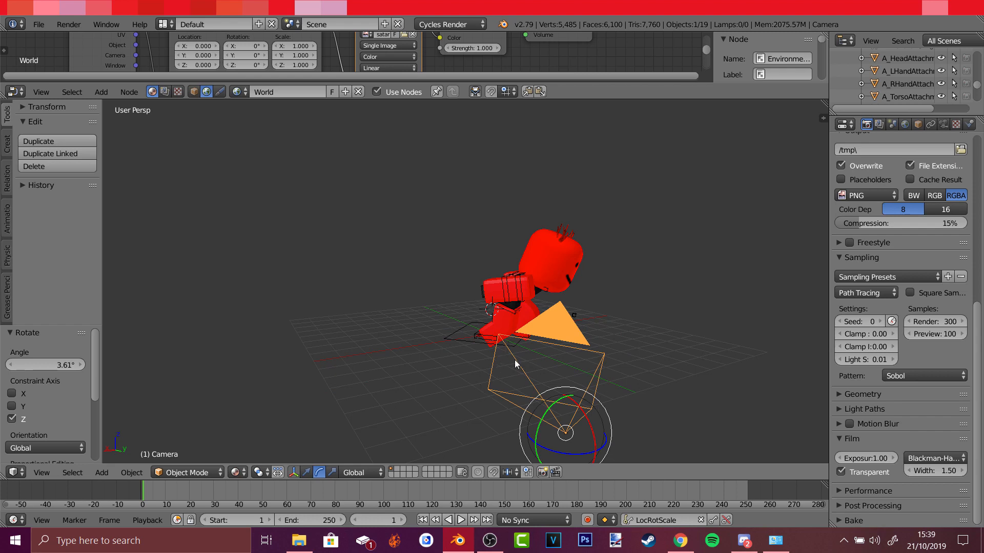
pyautogui.press('KP_0')
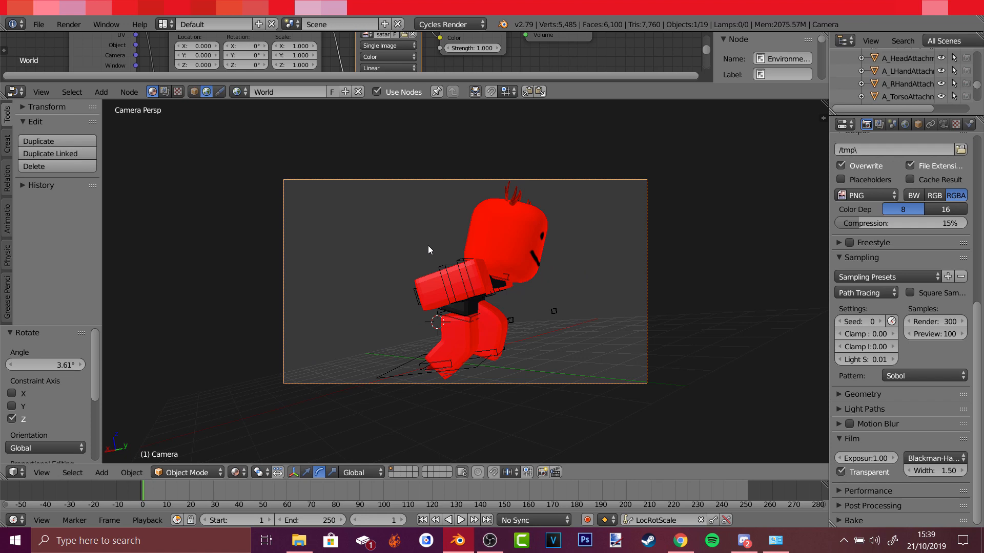
pyautogui.press('KP_0')
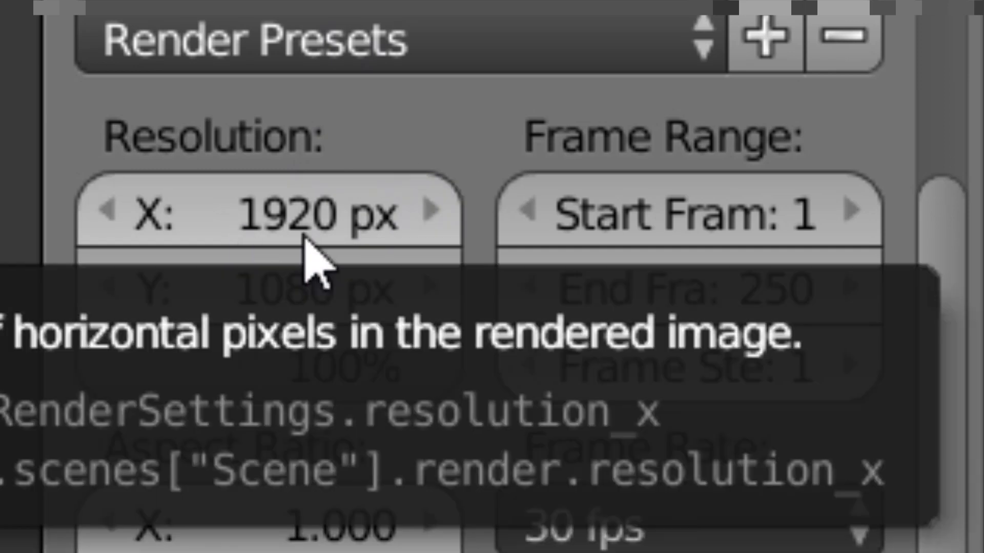
# Set the render resolution to 2000 px in X and 2000 px in Y
pyautogui.click(304, 236)
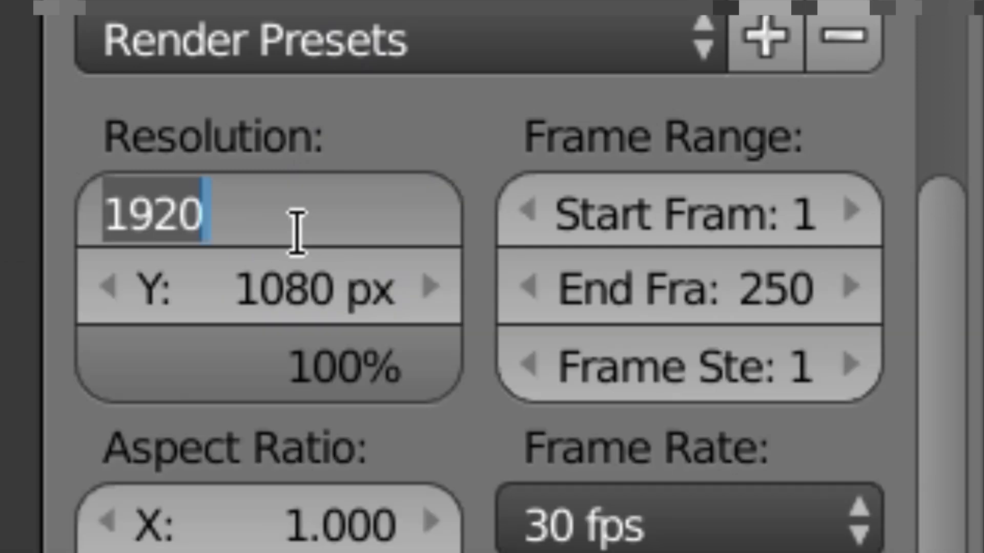
pyautogui.click(298, 233)
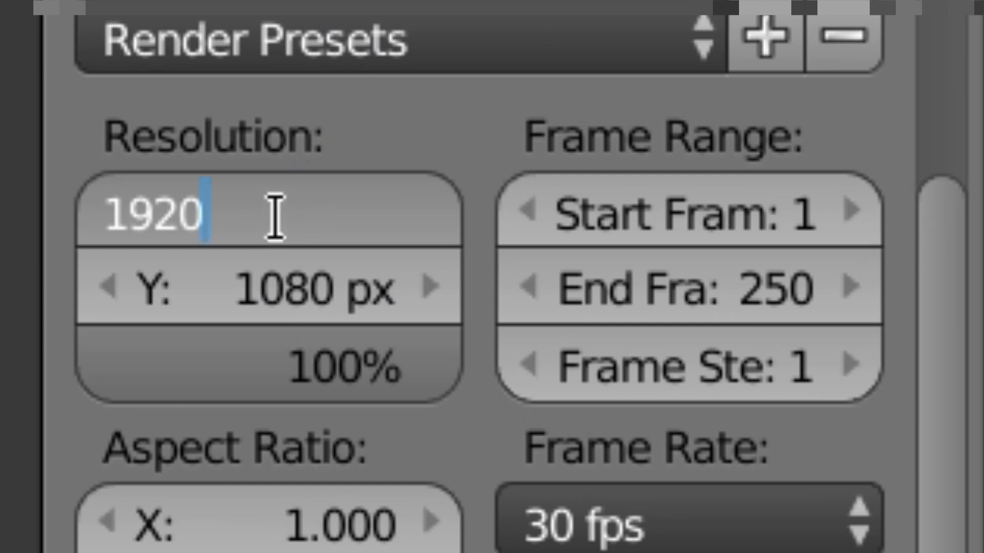
pyautogui.moveTo(260, 209); pyautogui.dragTo(42, 233)
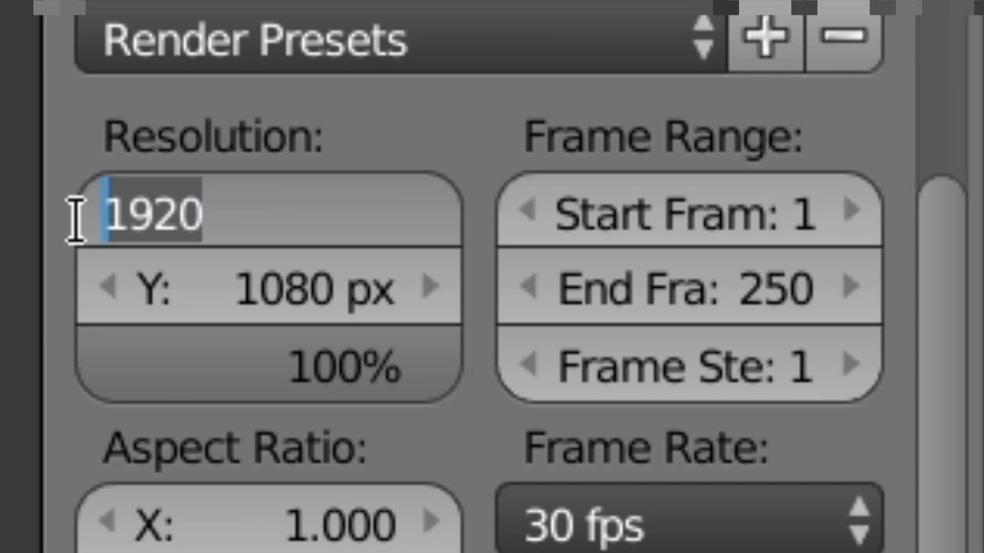
pyautogui.write('2000')
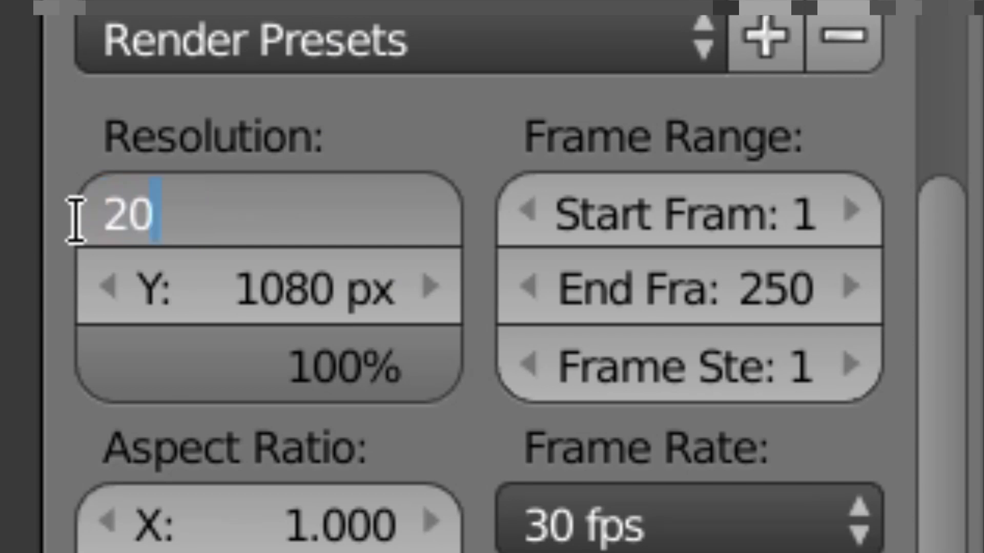
pyautogui.press('Return')
pyautogui.click(314, 315)
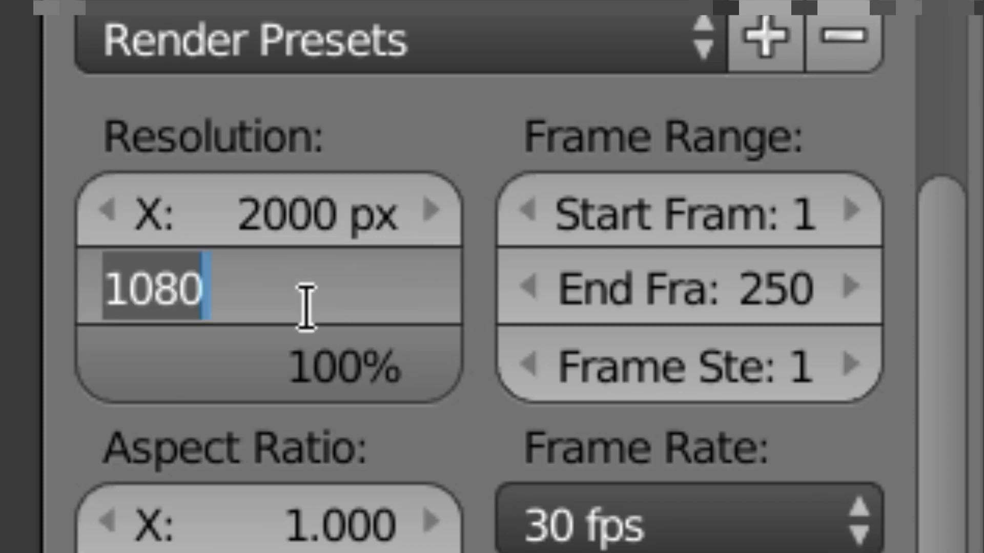
pyautogui.write('2000')
pyautogui.press('Return')
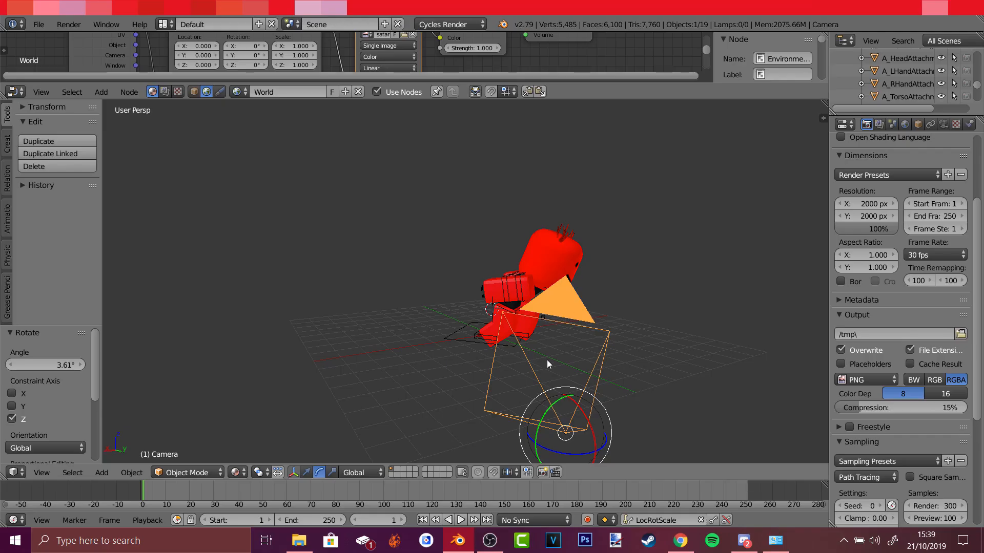
# Check the character's framing in the square camera view, and return to the free perspective view
pyautogui.press('KP_0')
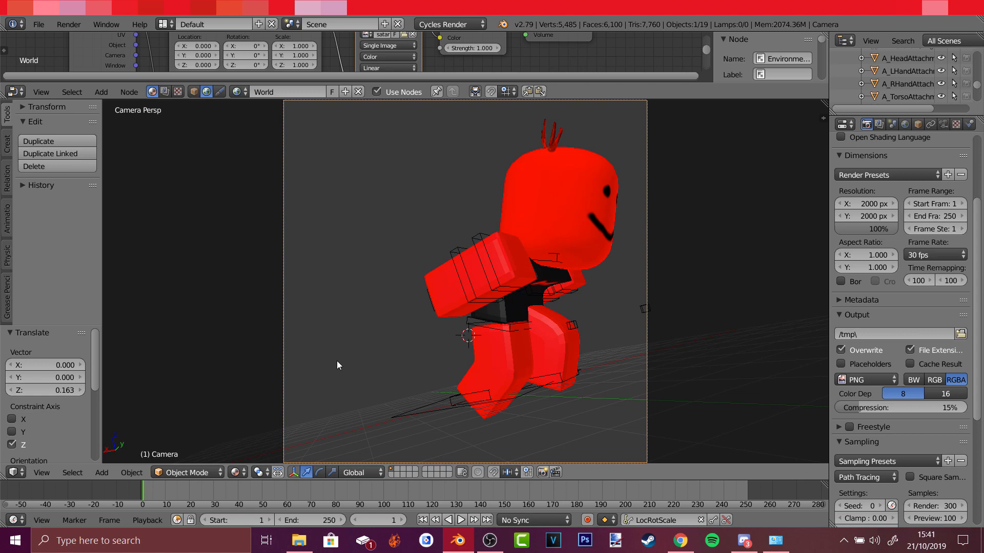
pyautogui.press('KP_0')
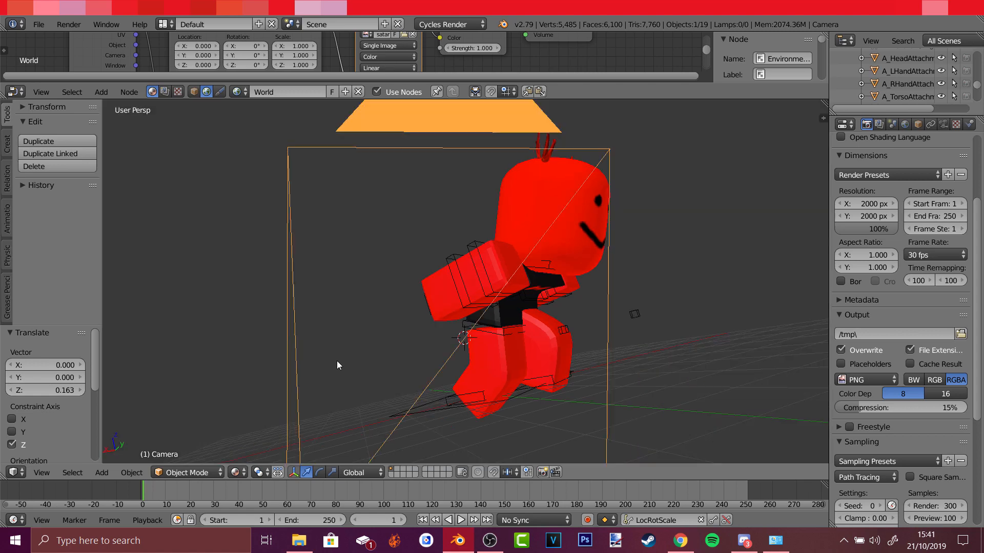
pyautogui.press('KP_0')
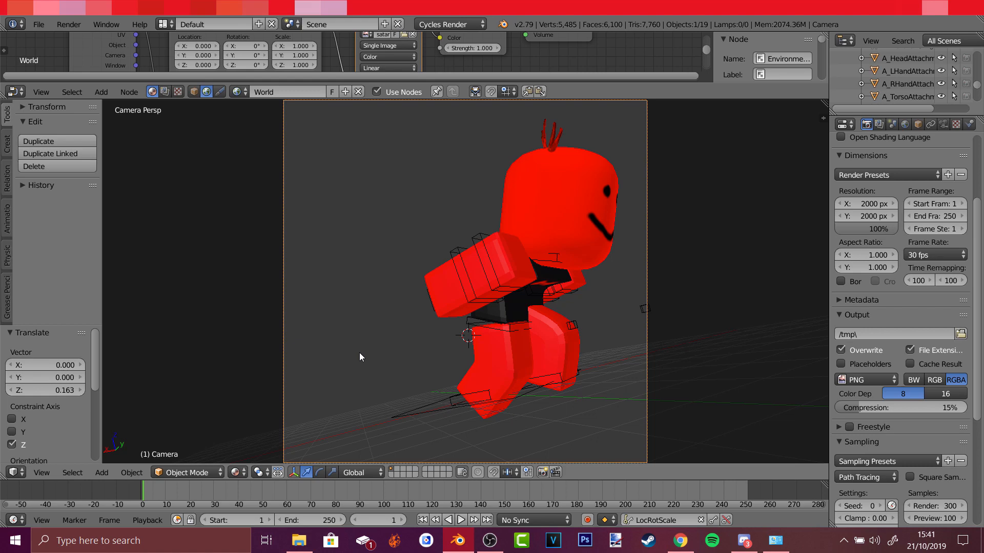
pyautogui.press('KP_0')
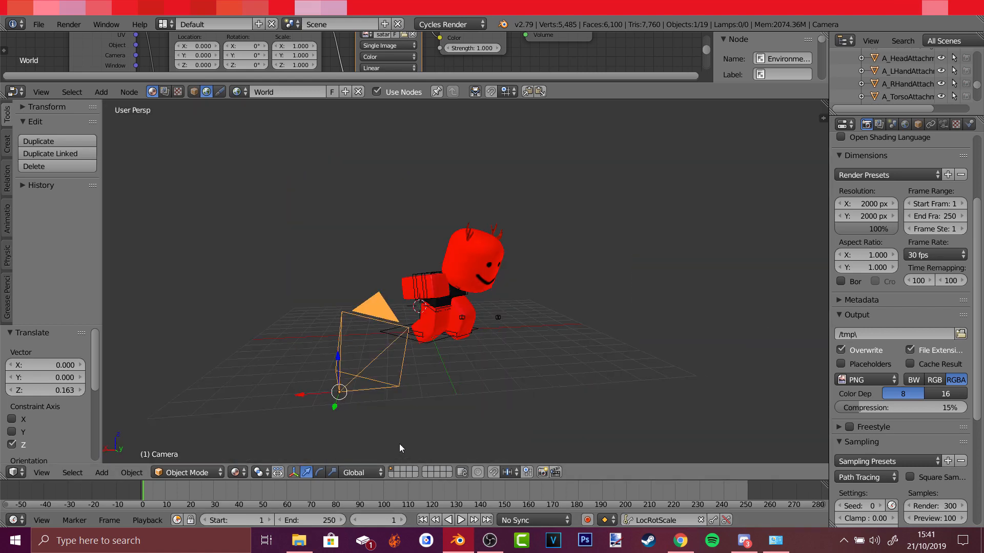
# Add a cube mesh to the scene as the base for a ground slab
pyautogui.click(42, 473)
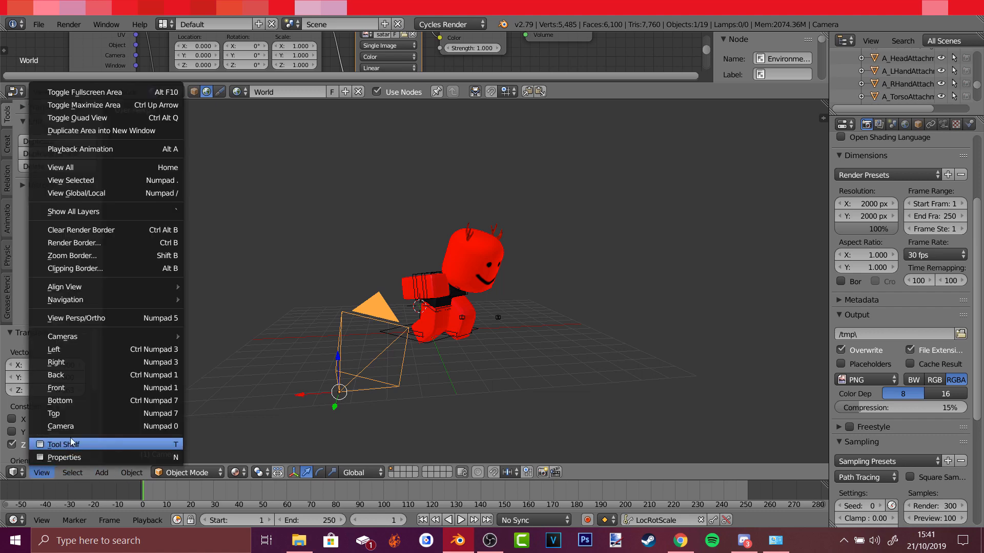
pyautogui.click(43, 474)
pyautogui.click(102, 472)
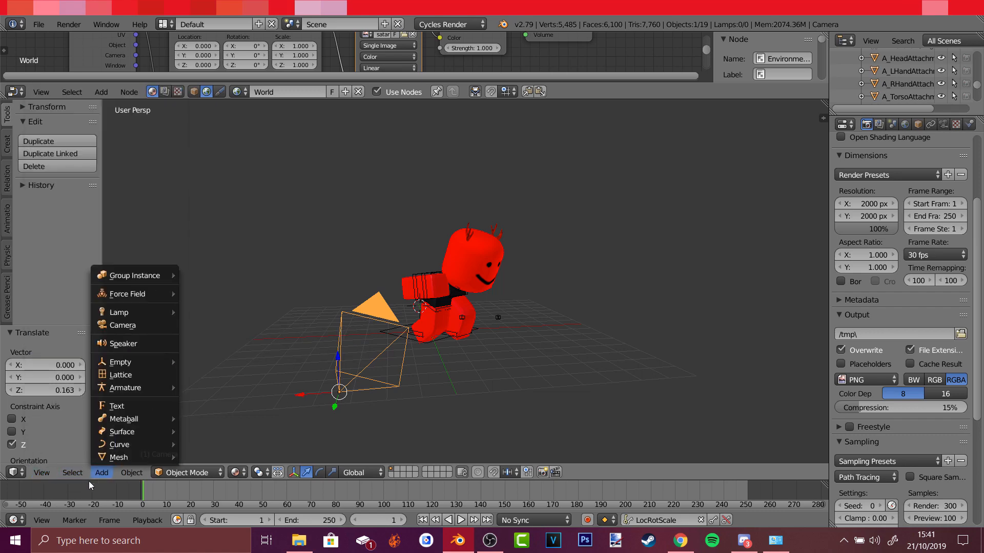
pyautogui.moveTo(128, 457)
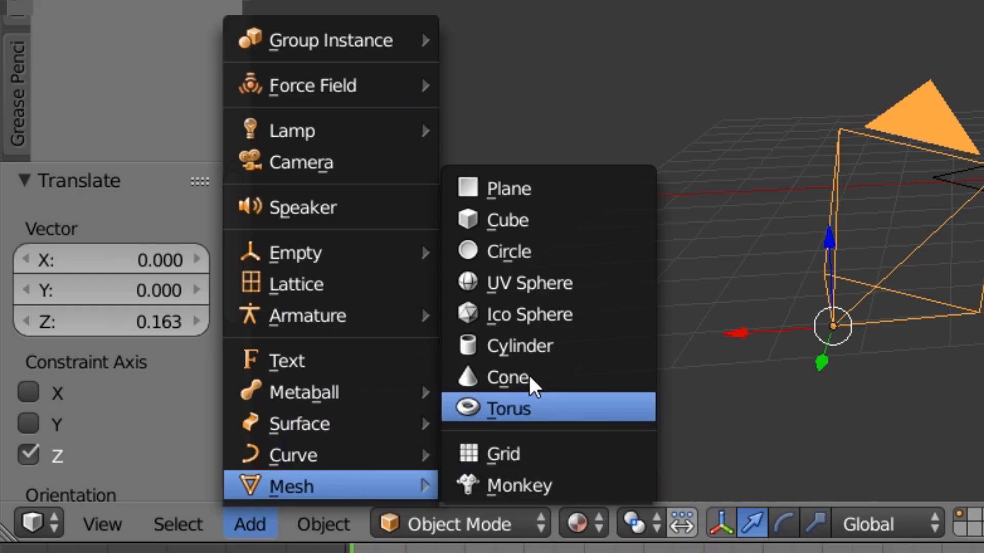
pyautogui.click(541, 225)
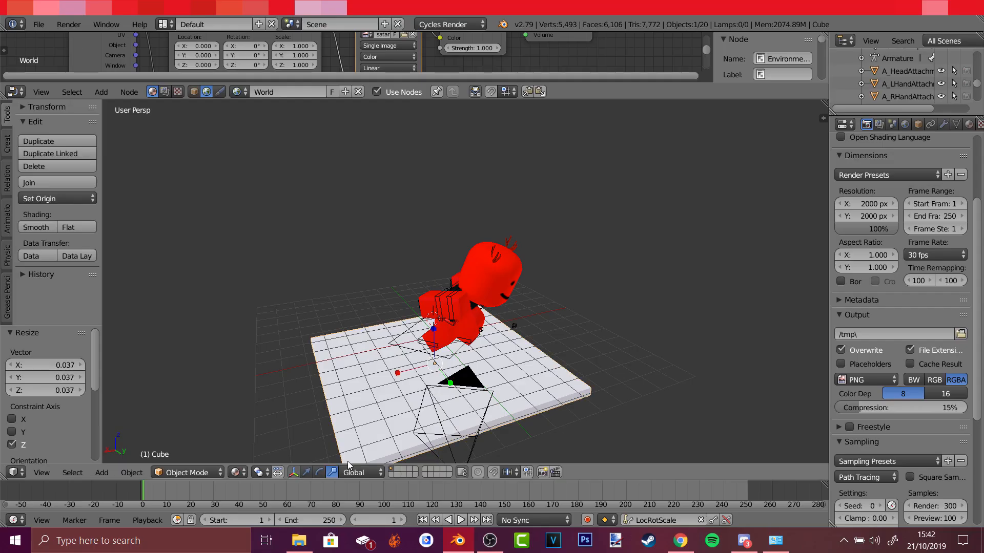
# Stretch the flattened cube along X and by about 3.2 along Y into a wide ground slab under the character
pyautogui.press('s')
pyautogui.press('x')
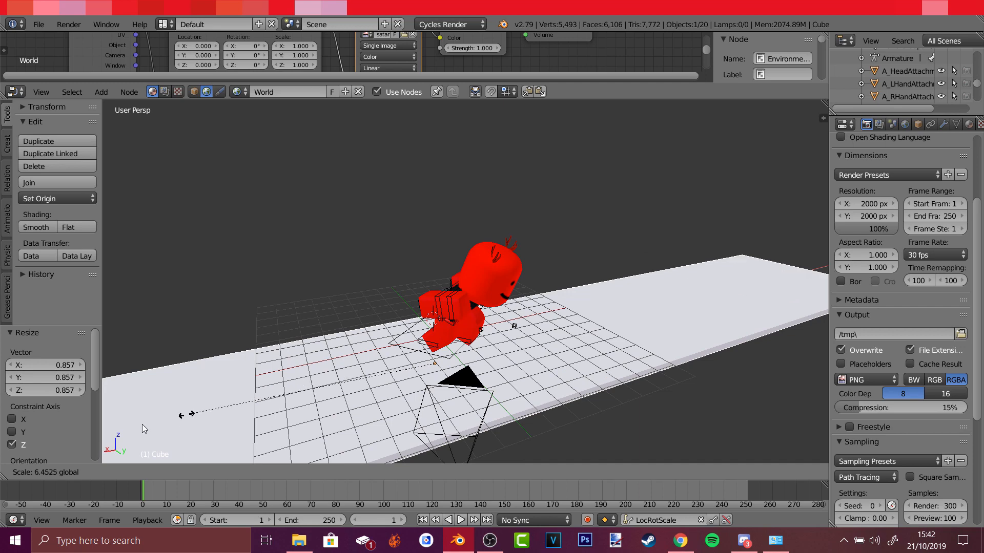
pyautogui.click(348, 415)
pyautogui.press('s')
pyautogui.press('y')
pyautogui.click(510, 326)
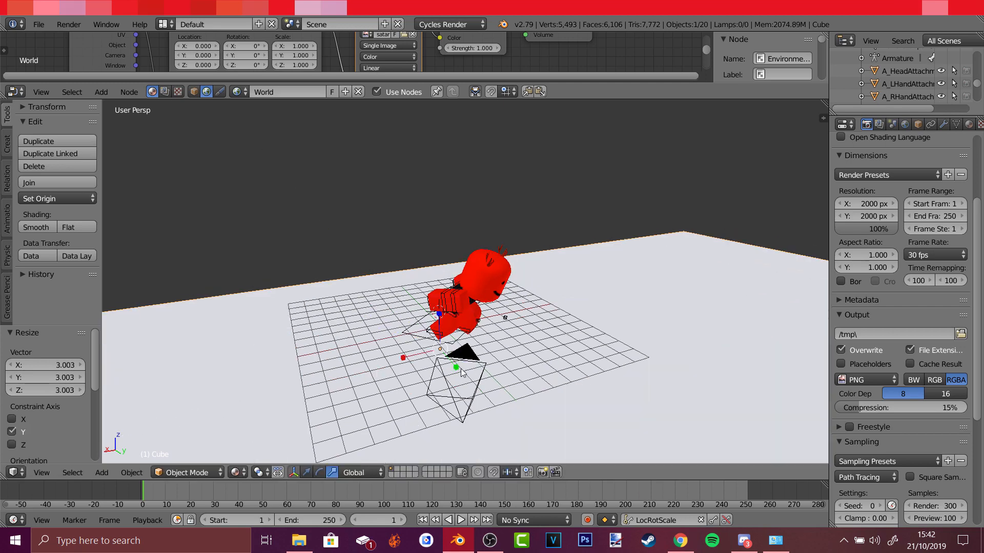
# Move the ground slab -44.047 units along the global Y axis, so it extends away from the camera behind the character
pyautogui.scroll(-5, 460, 318)
pyautogui.scroll(4, 478, 306)
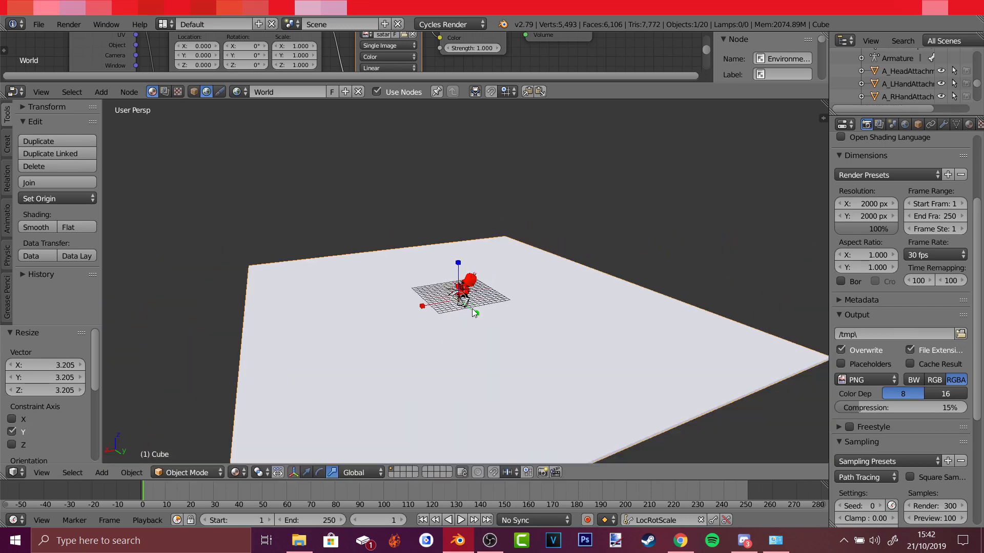
pyautogui.scroll(2, 472, 308)
pyautogui.scroll(-2, 465, 306)
pyautogui.scroll(-2, 492, 348)
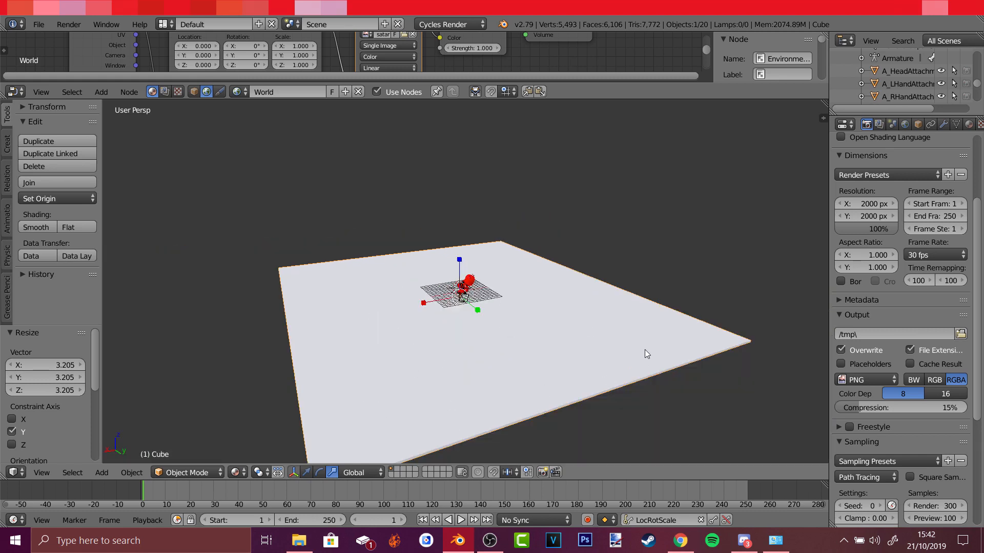
pyautogui.click(307, 473)
pyautogui.moveTo(477, 309); pyautogui.dragTo(432, 261)
pyautogui.scroll(3, 431, 261)
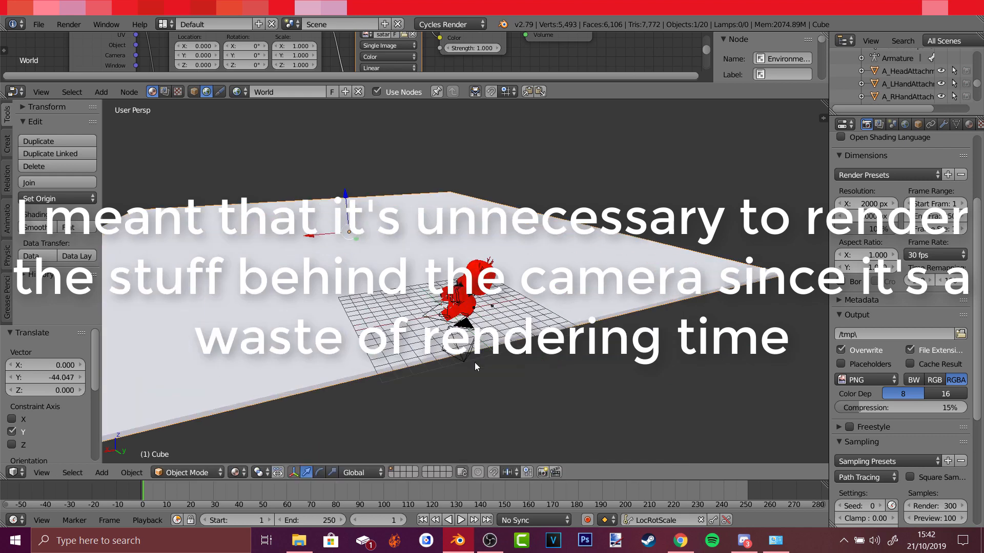
pyautogui.click(332, 473)
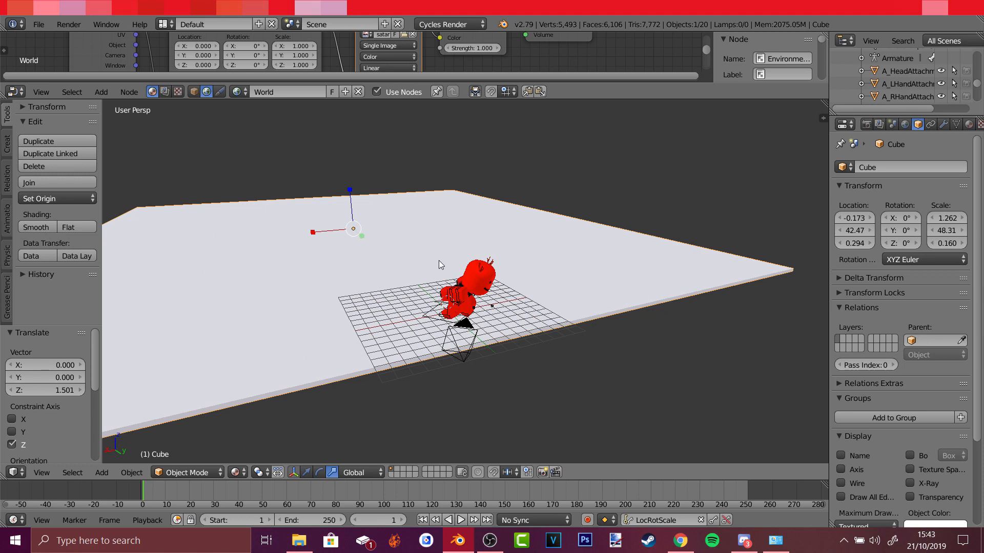
pyautogui.click(320, 473)
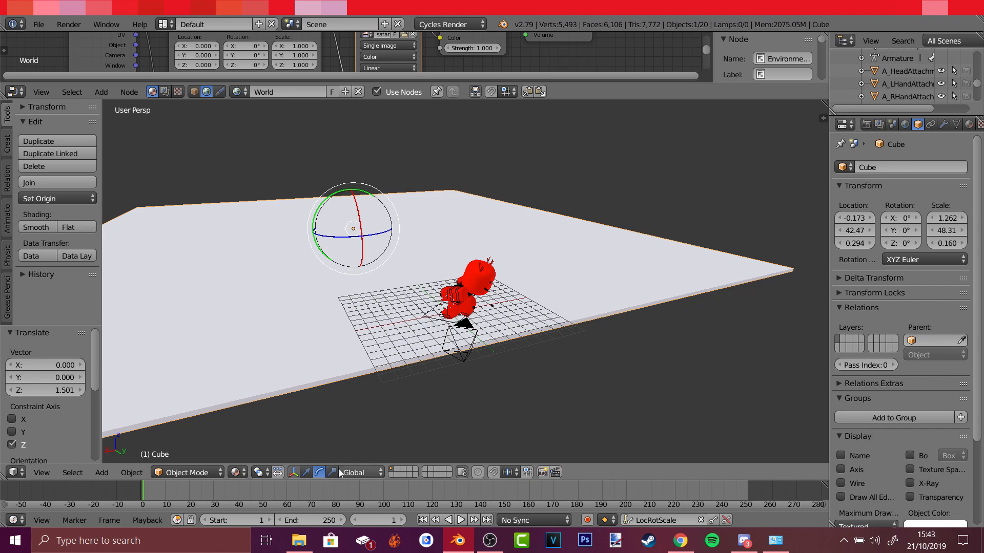
pyautogui.click(306, 473)
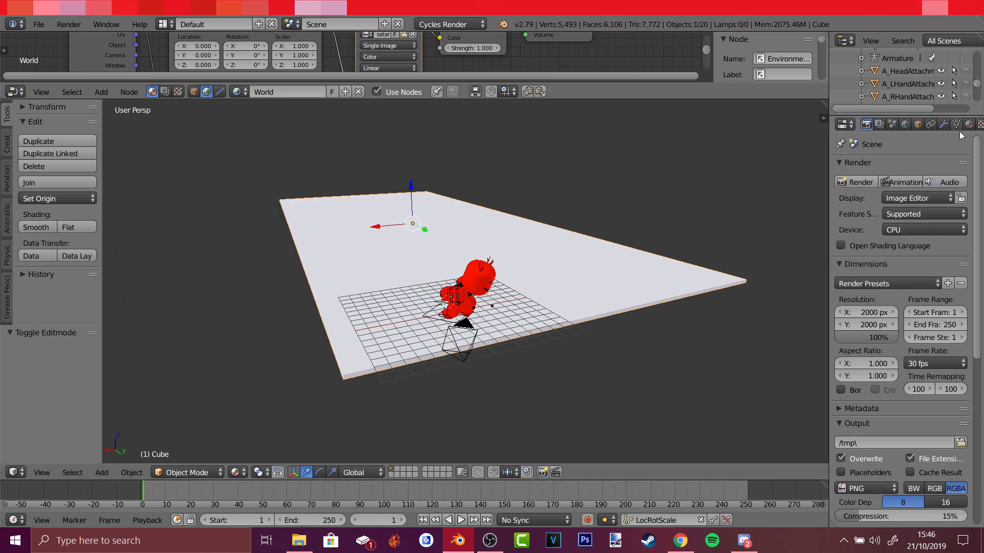
# Add a new material to the ground slab and set its surface colour to a light beige
pyautogui.click(968, 124)
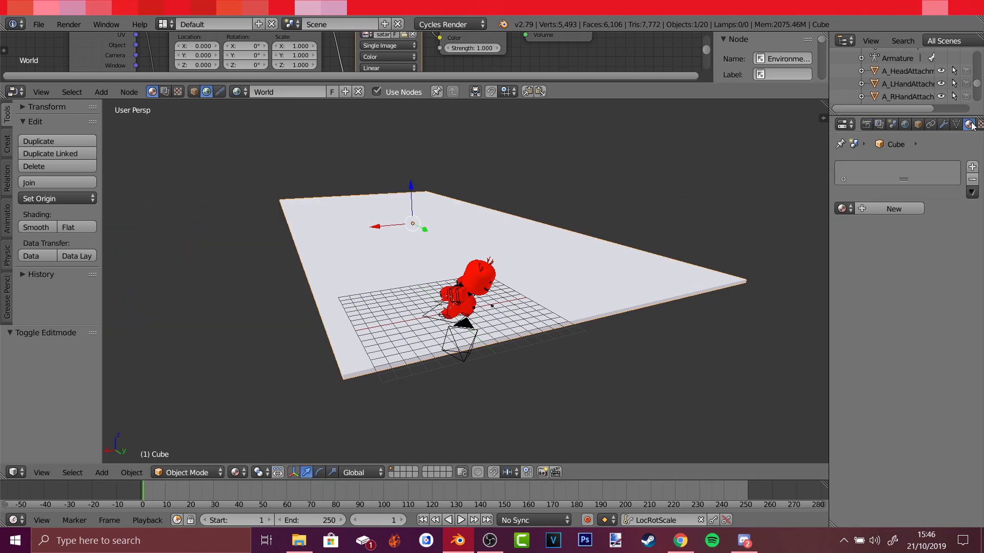
pyautogui.click(886, 208)
pyautogui.click(939, 299)
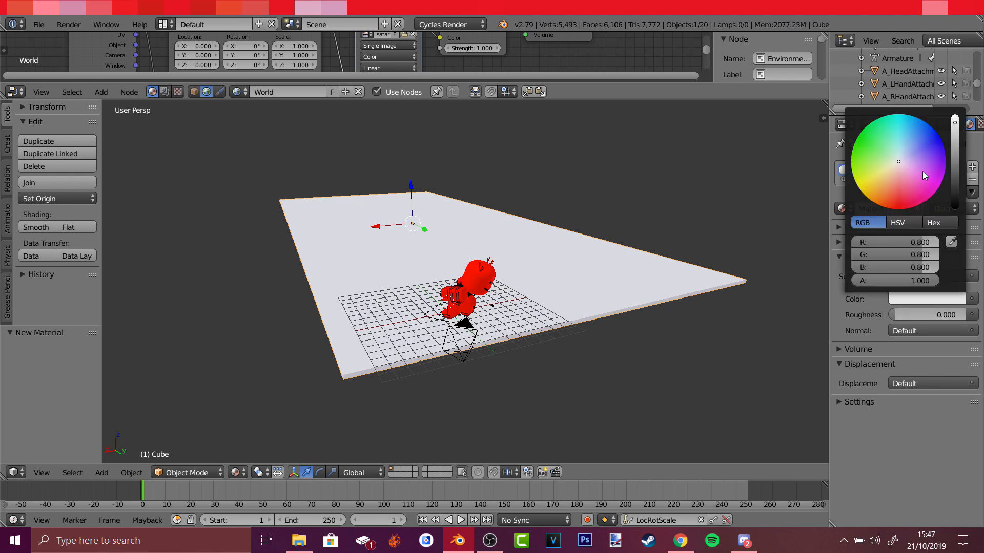
pyautogui.moveTo(923, 172)
pyautogui.mouseDown()
pyautogui.moveTo(887, 165)
pyautogui.moveTo(865, 179)
pyautogui.moveTo(874, 197)
pyautogui.moveTo(882, 167)
pyautogui.mouseUp()
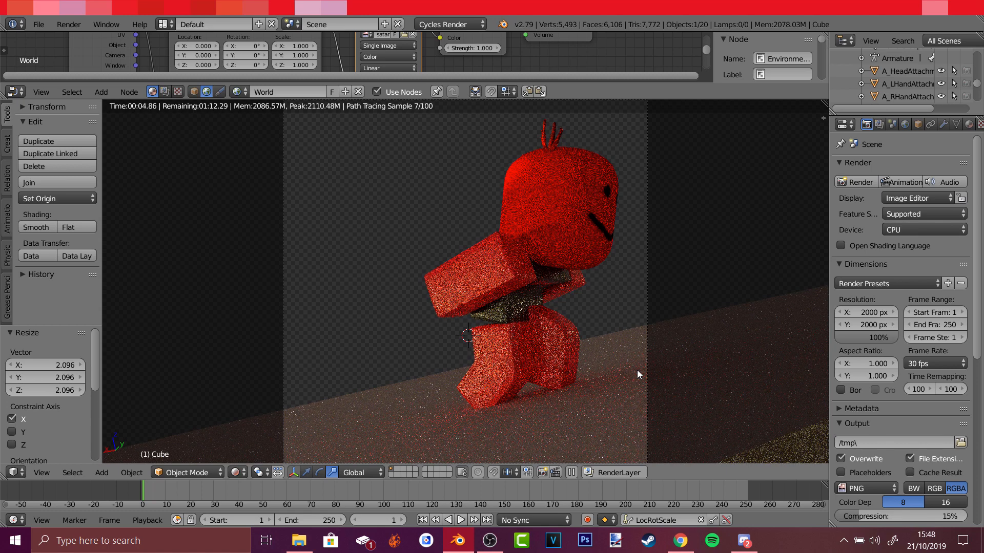
# Switch the 3D viewport from Rendered to Material shading
pyautogui.click(234, 472)
pyautogui.click(271, 402)
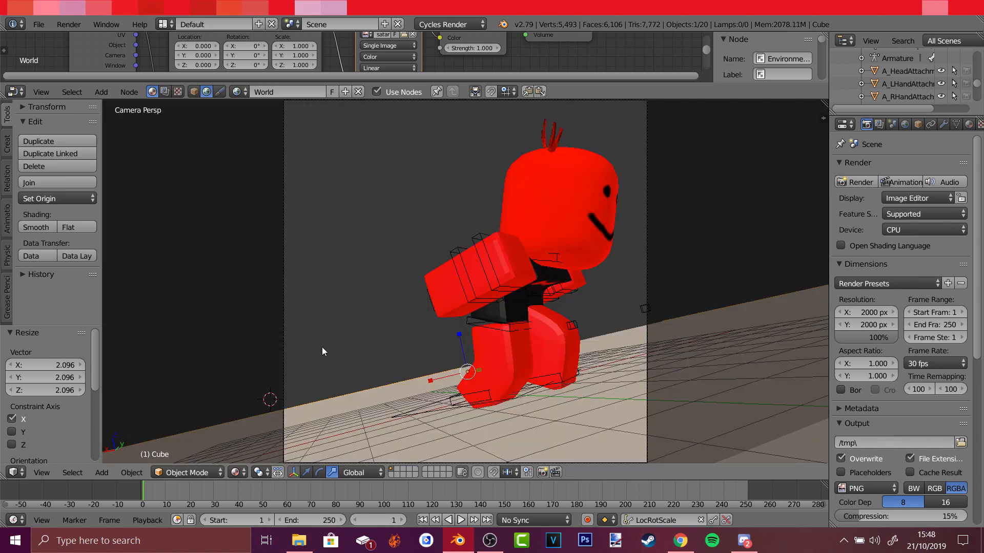
pyautogui.click(68, 24)
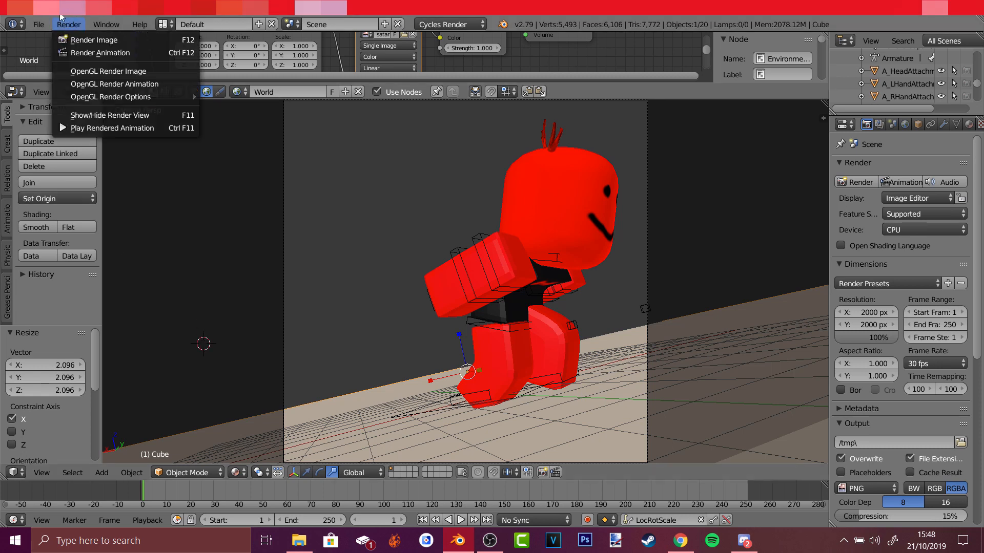
pyautogui.click(57, 25)
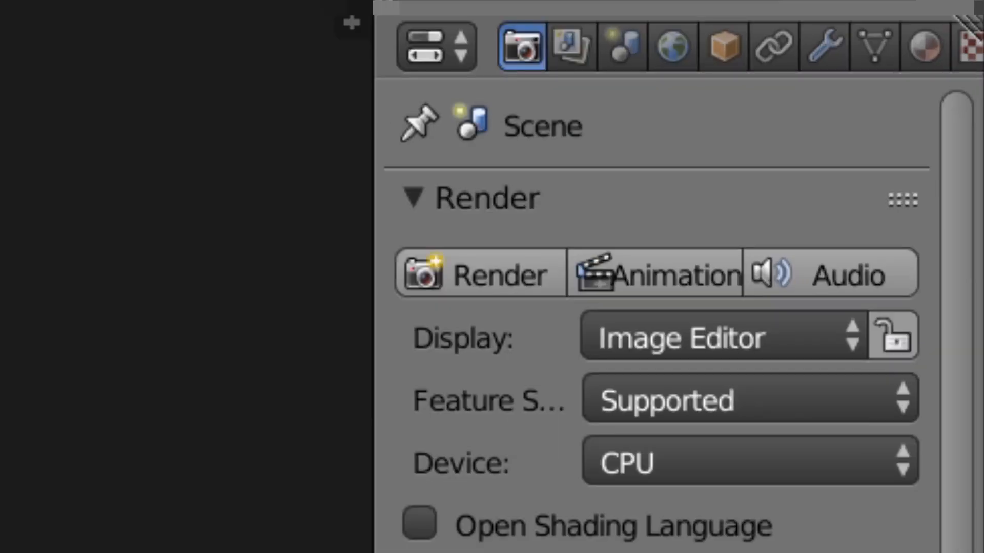
# Try GPU Compute as the render device and set the device back to CPU
pyautogui.click(703, 479)
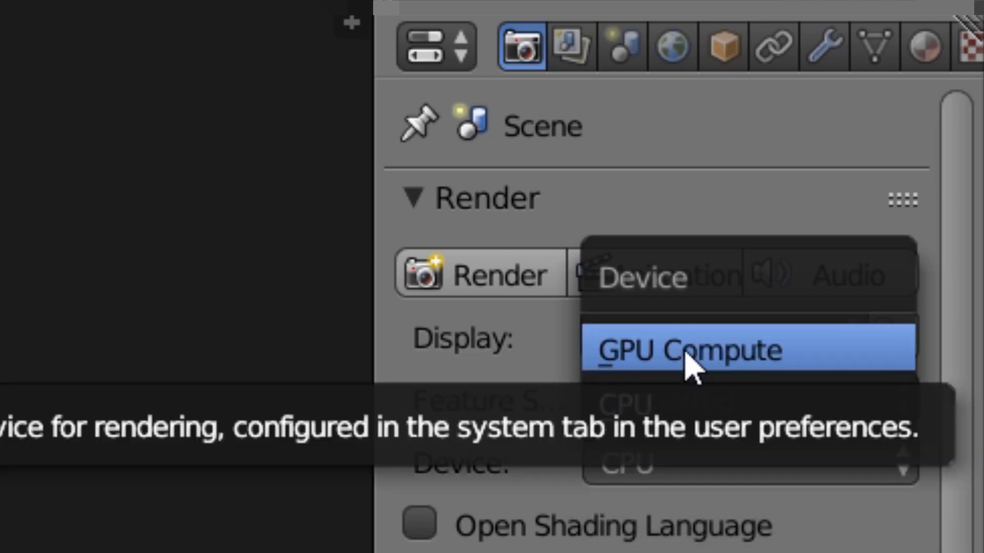
pyautogui.click(688, 364)
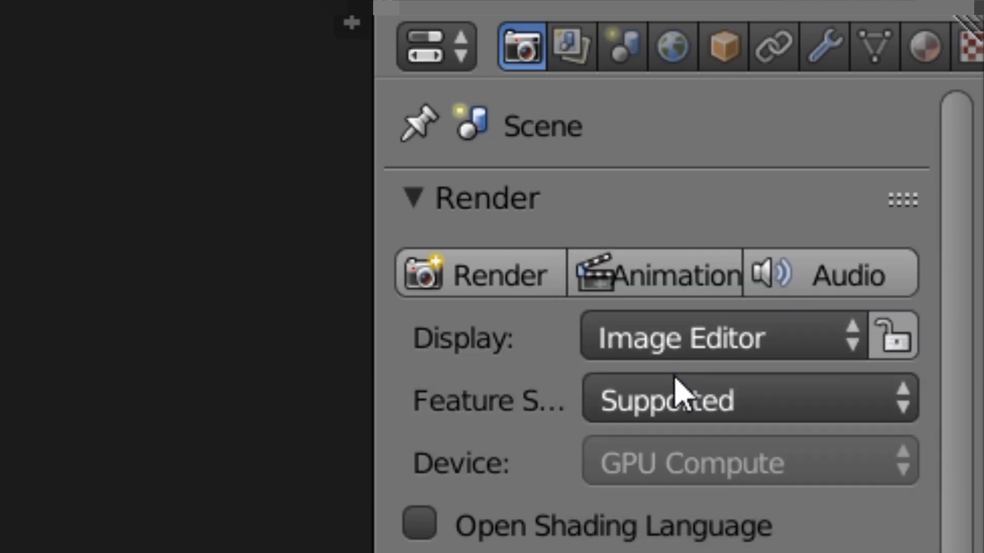
pyautogui.click(674, 458)
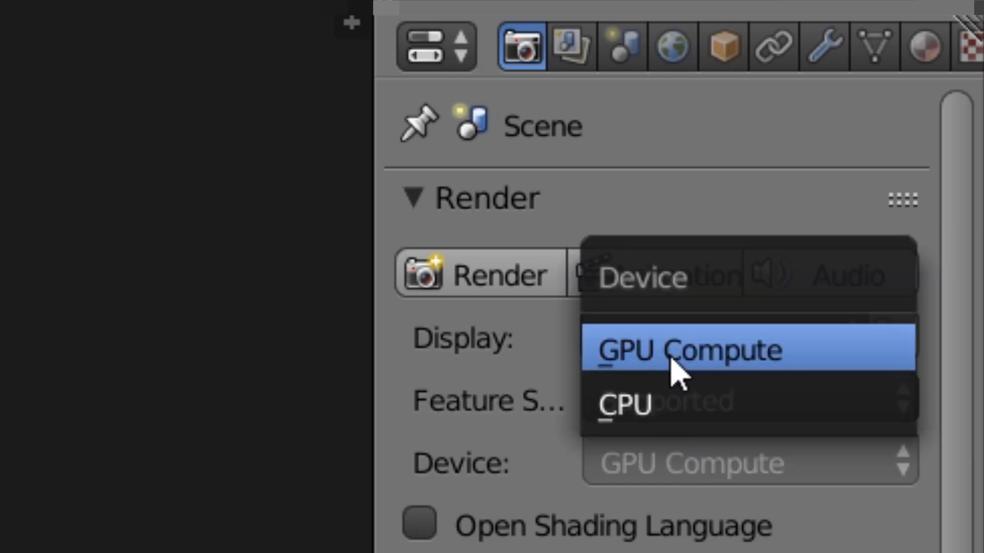
pyautogui.click(666, 467)
pyautogui.click(684, 418)
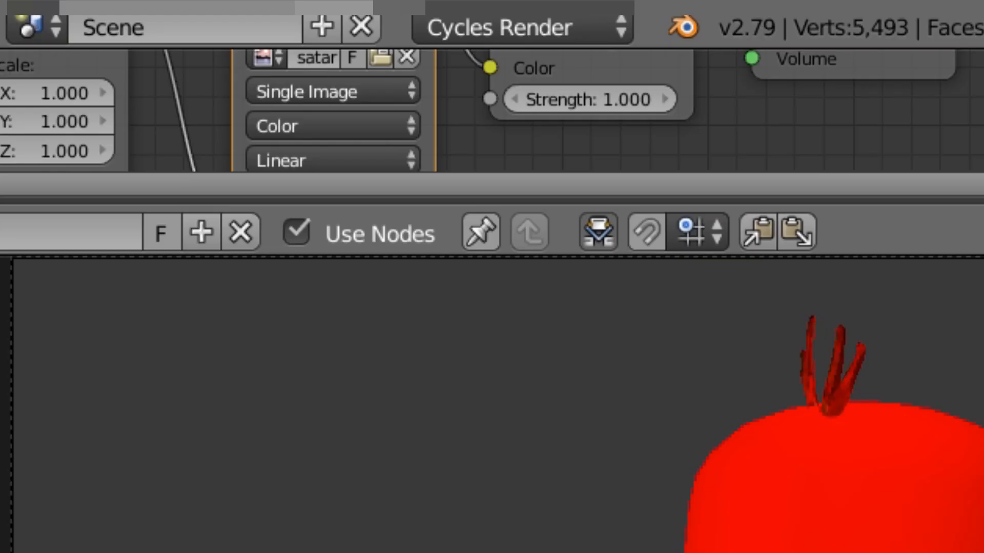
# Check that Cycles Render is the selected render engine by reviewing the engine choices
pyautogui.click(501, 20)
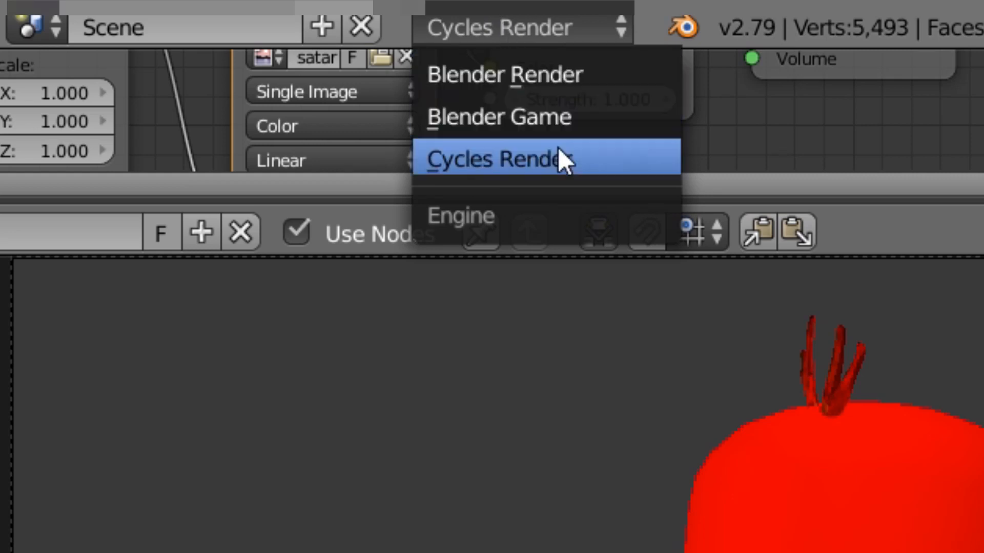
pyautogui.click(488, 141)
pyautogui.click(500, 32)
pyautogui.click(546, 163)
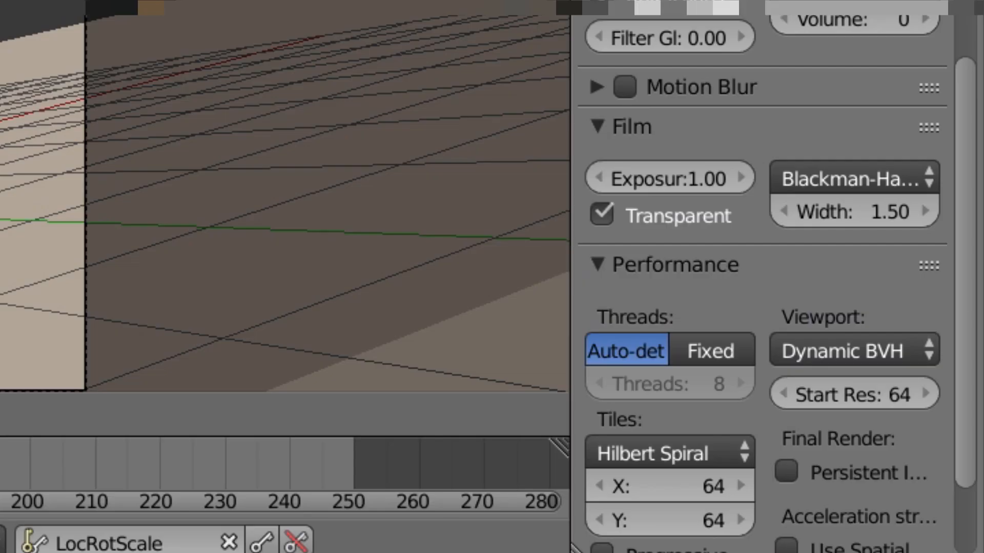
# Examine the CPU and GPU tile-size render time table in the Blender Guru YouTube video at full-screen size
pyautogui.scroll(-5, 764, 277)
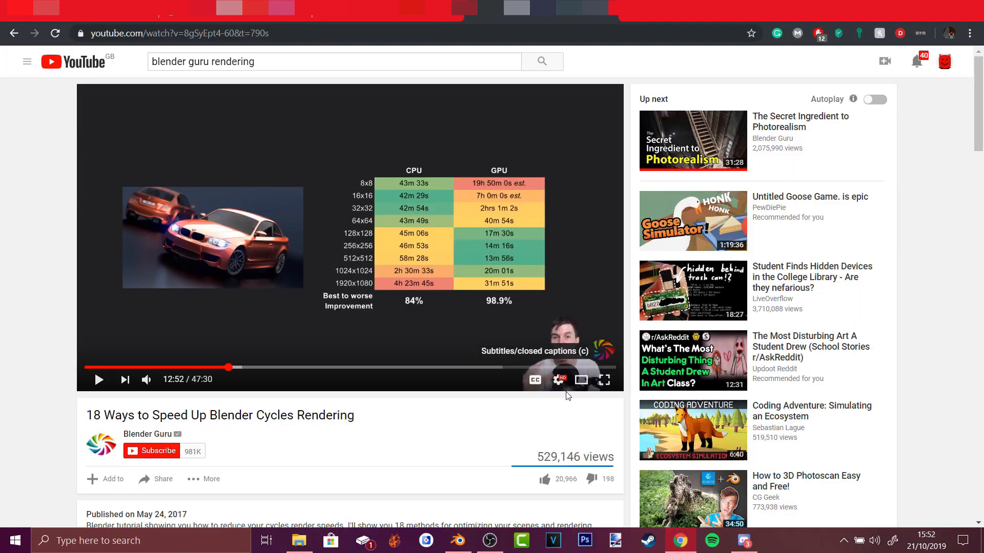
pyautogui.click(604, 380)
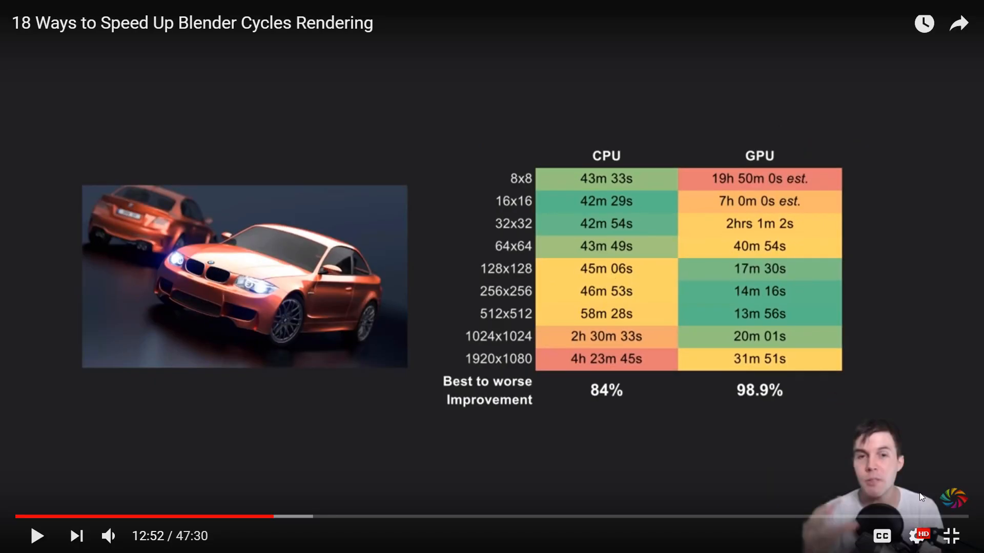
pyautogui.click(958, 543)
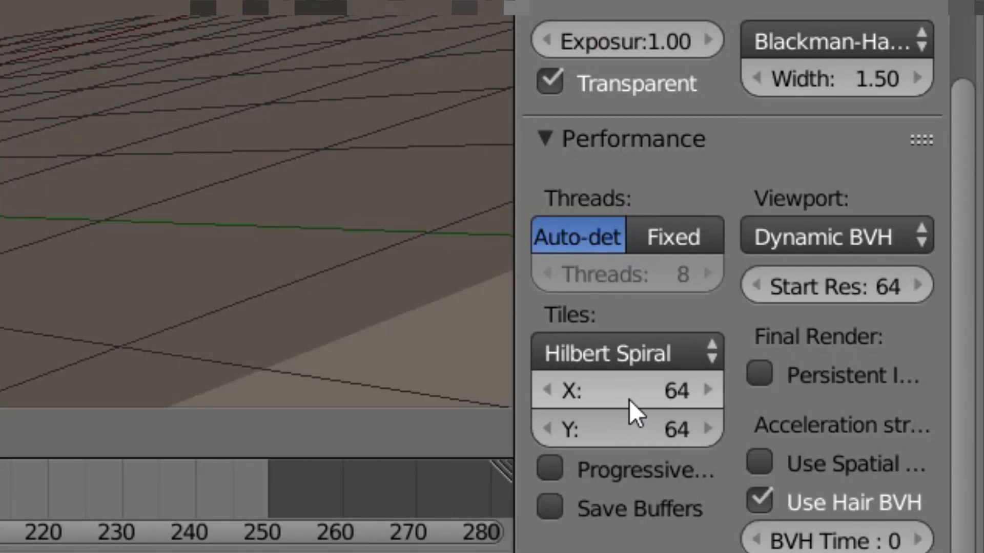
# Set the Cycles render tile size to 512 in X and 512 in Y
pyautogui.click(628, 399)
pyautogui.write('512')
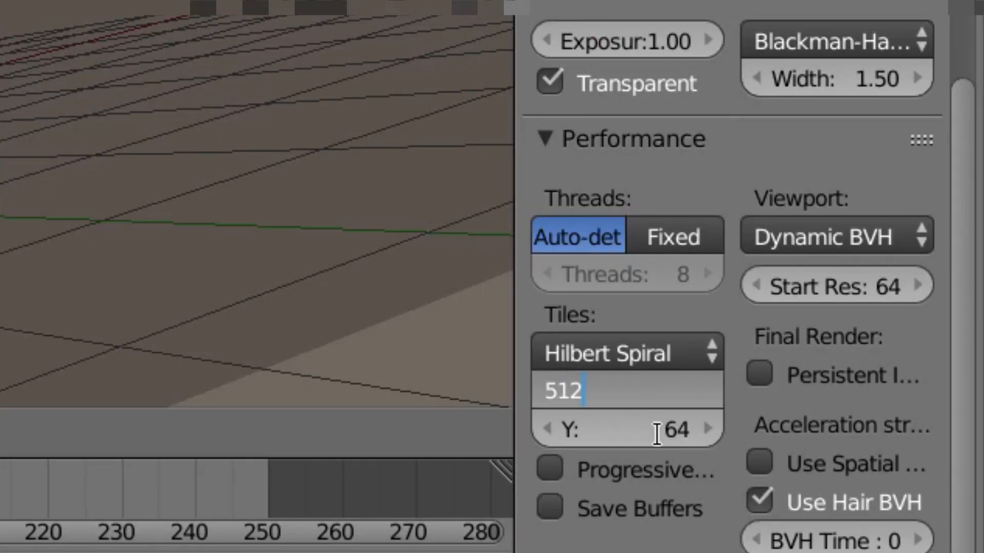
pyautogui.press('Return')
pyautogui.click(654, 433)
pyautogui.write('512')
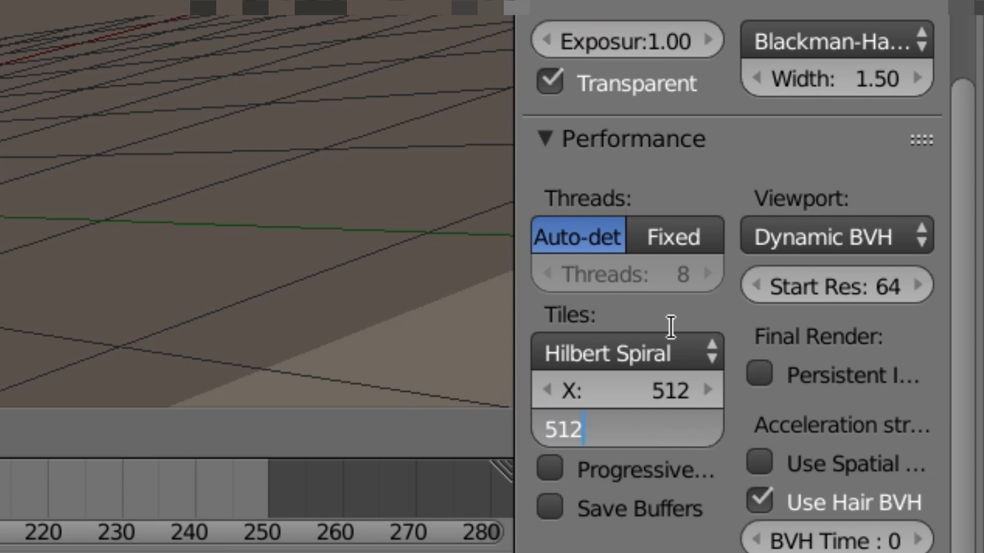
pyautogui.press('Return')
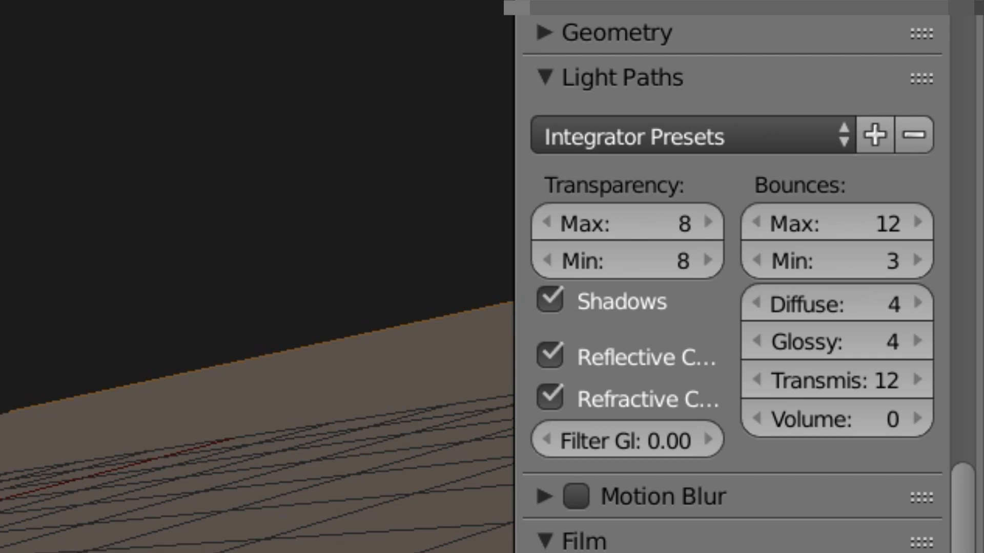
# Set the maximum light bounces to 3 and preview the scene with Rendered viewport shading
pyautogui.click(900, 210)
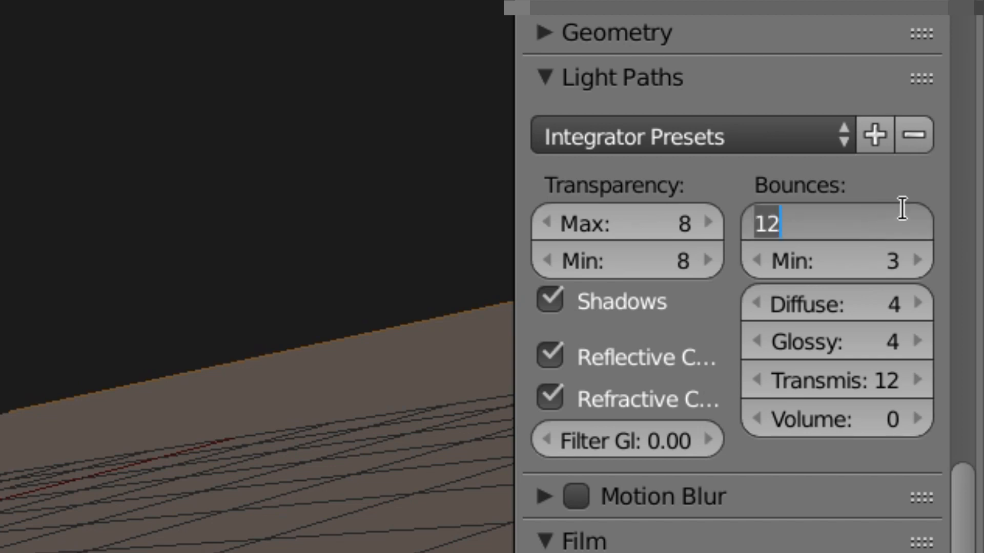
pyautogui.write('3')
pyautogui.press('Return')
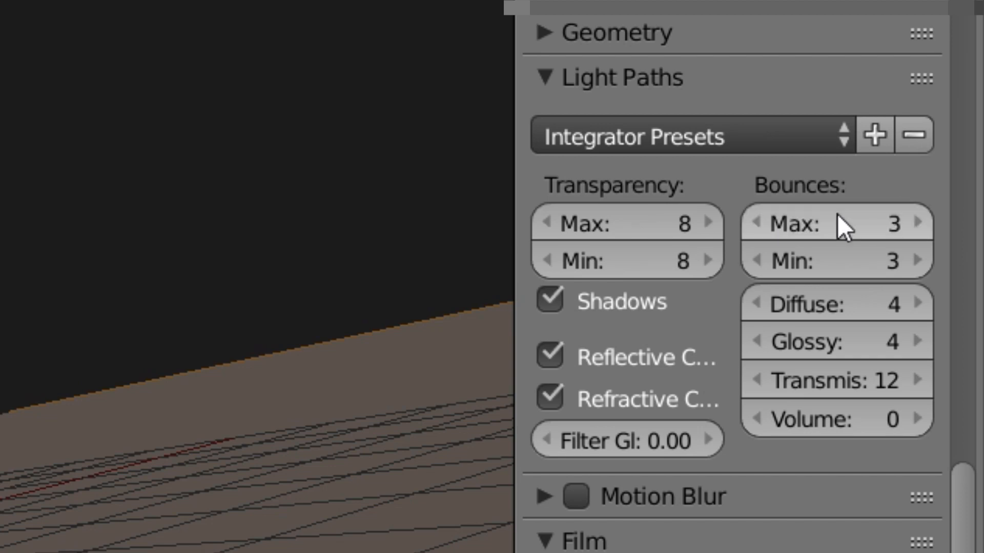
pyautogui.click(234, 472)
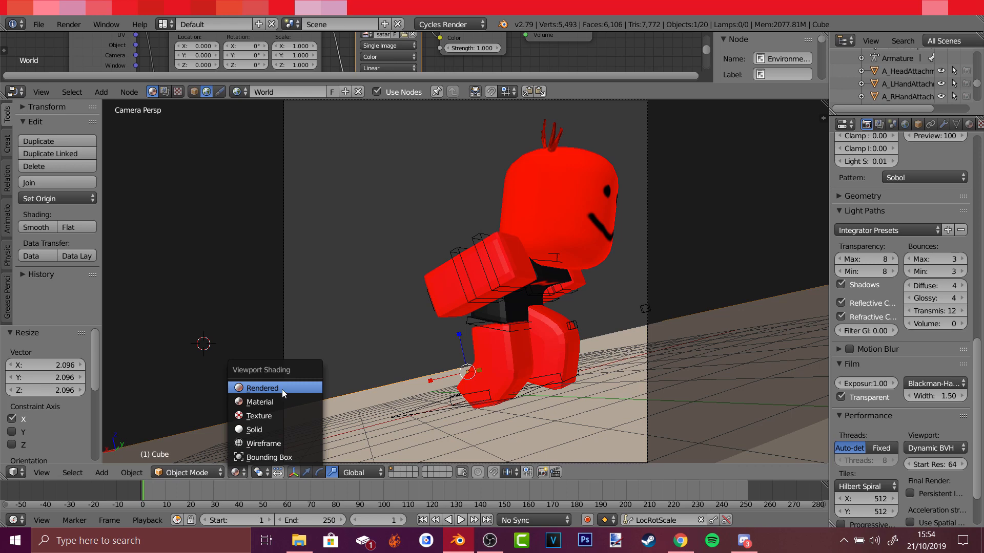
pyautogui.click(283, 391)
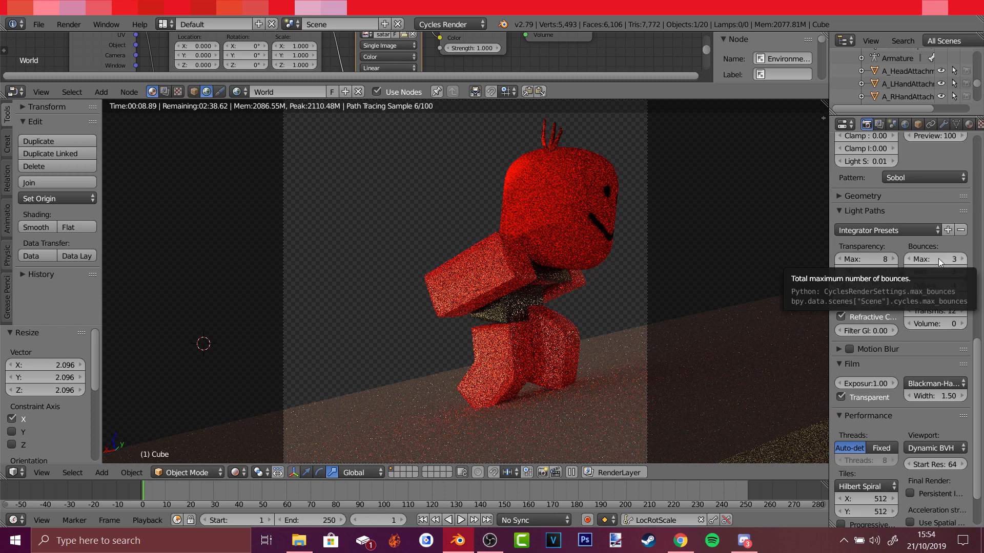
# Set the maximum light bounces to 5 and return the viewport to Material shading
pyautogui.click(949, 253)
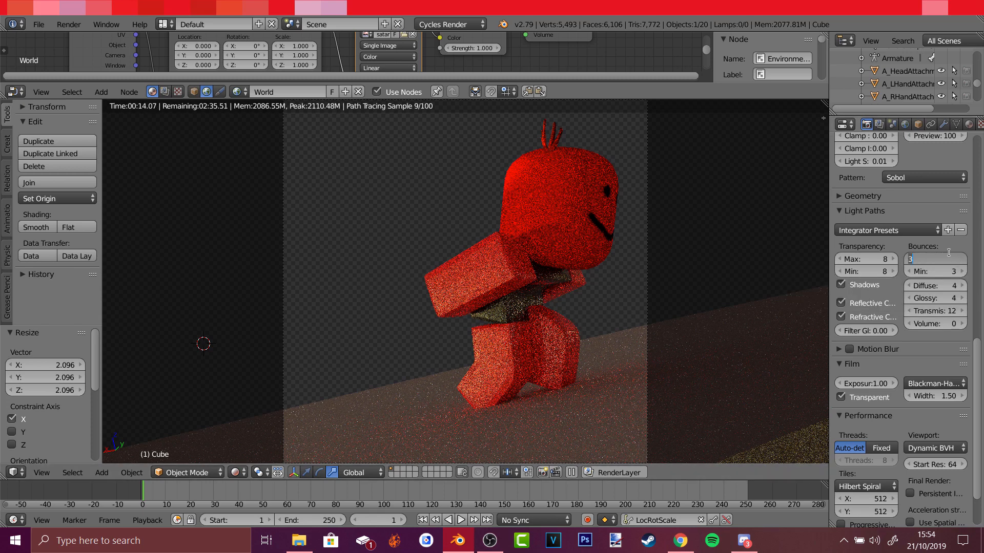
pyautogui.write('5')
pyautogui.press('Return')
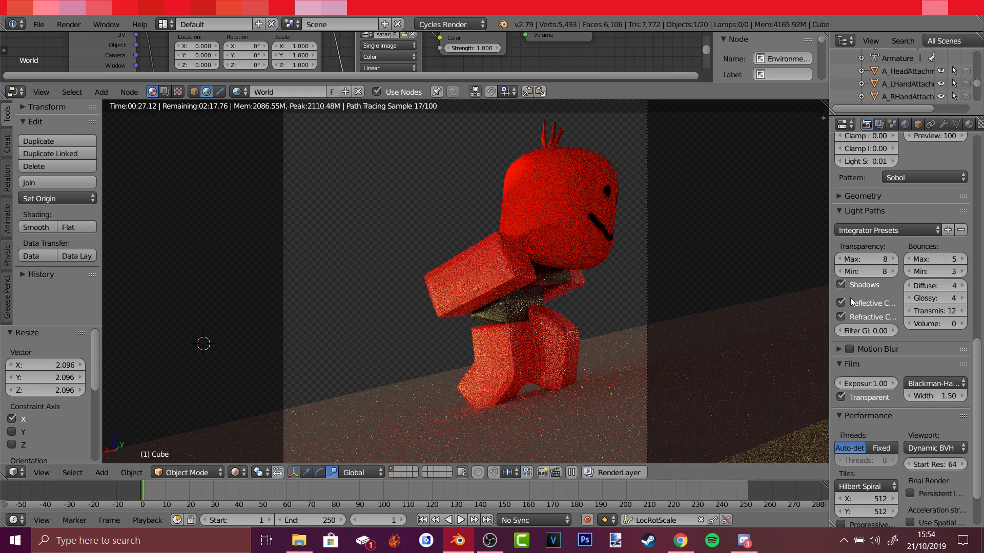
pyautogui.hotkey('shift', 'z')
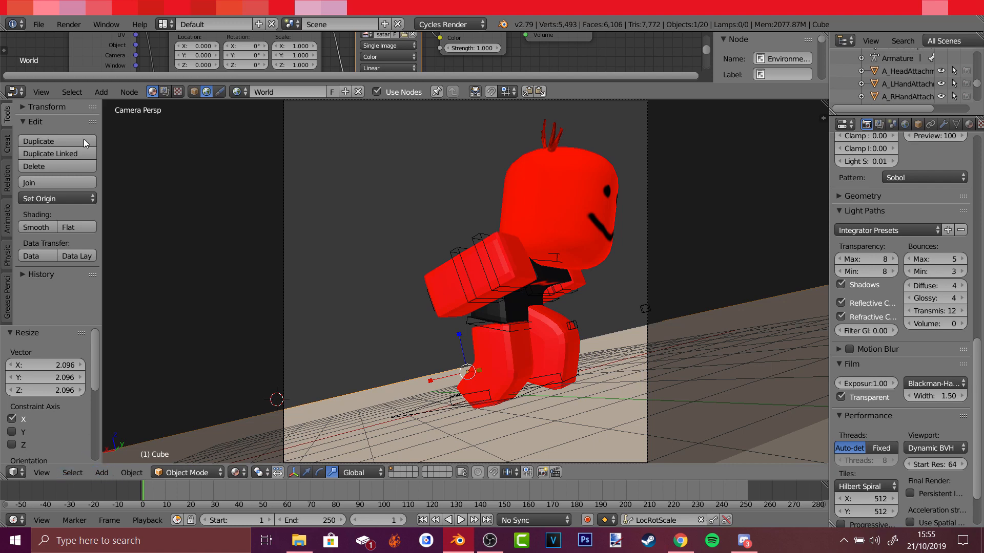
# Render the still image of the posed character from the camera
pyautogui.click(74, 24)
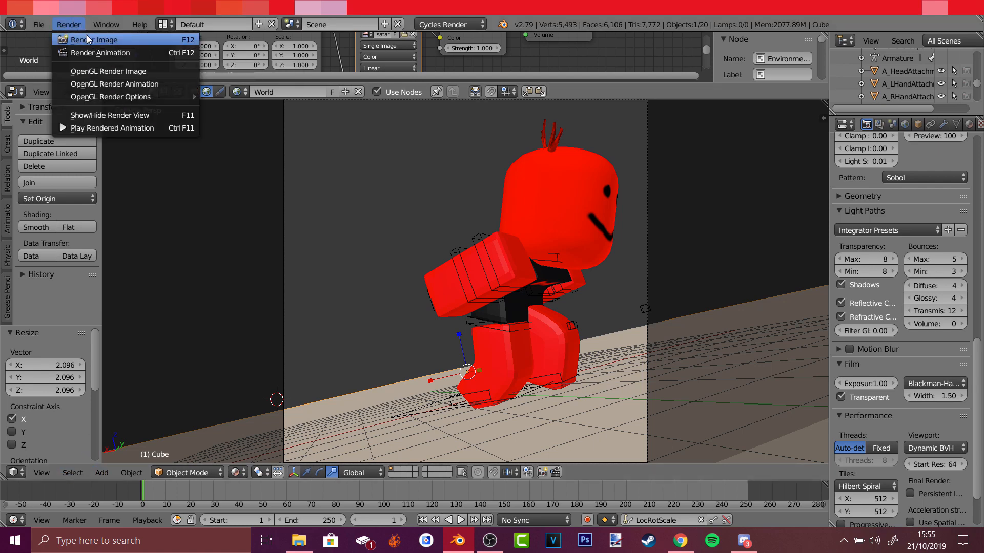
pyautogui.click(87, 39)
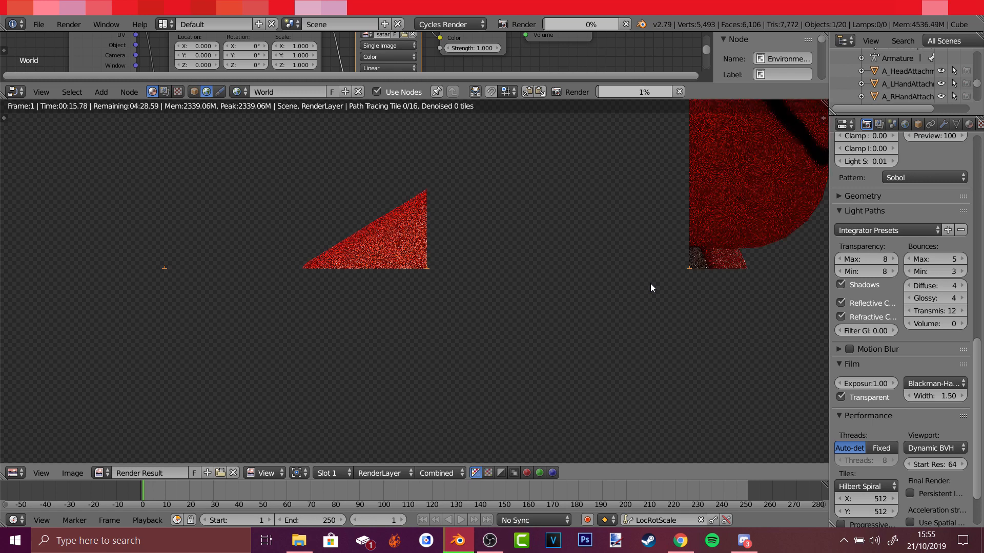
pyautogui.scroll(-6, 616, 305)
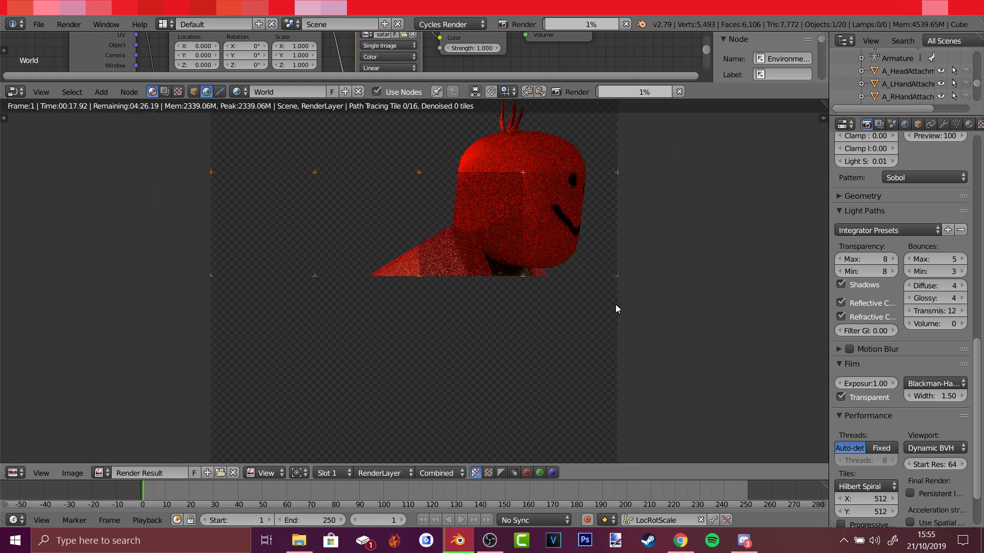
pyautogui.scroll(-2, 616, 304)
pyautogui.scroll(1, 616, 305)
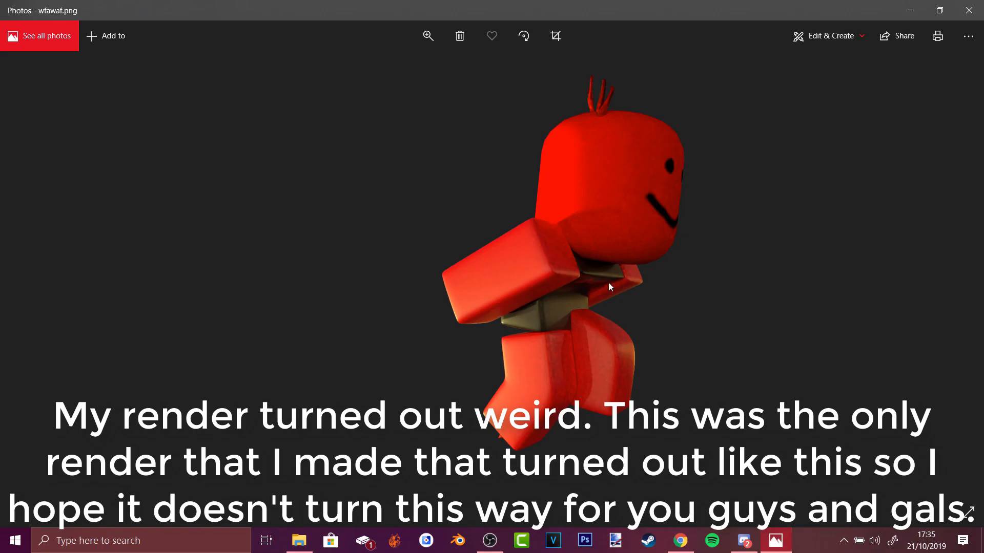
# Examine the finished render wfawaf.png in Photos up close, around the character's arm, torso and face
pyautogui.press('Right')
pyautogui.press('Left')
pyautogui.click(425, 49)
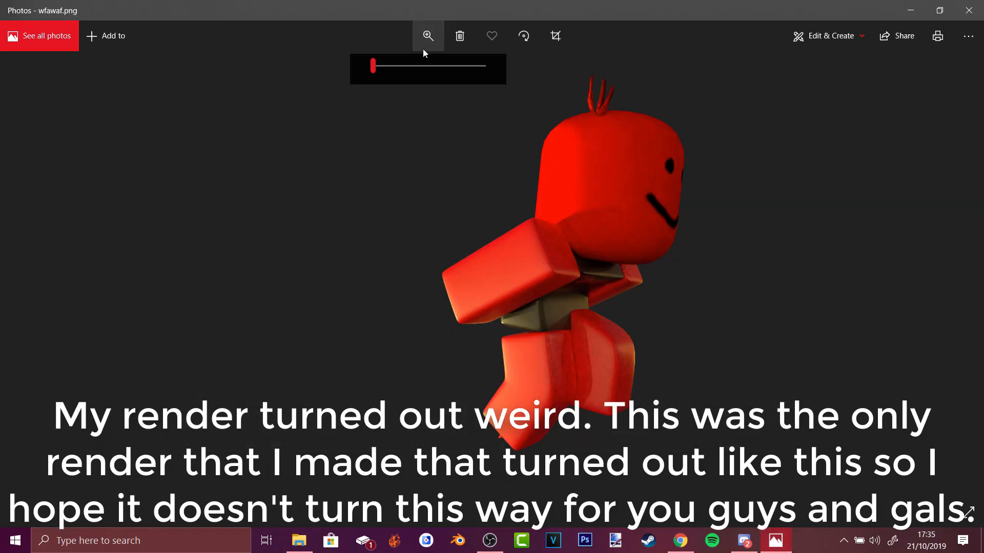
pyautogui.moveTo(373, 65); pyautogui.dragTo(513, 108)
pyautogui.moveTo(539, 154); pyautogui.dragTo(310, 299)
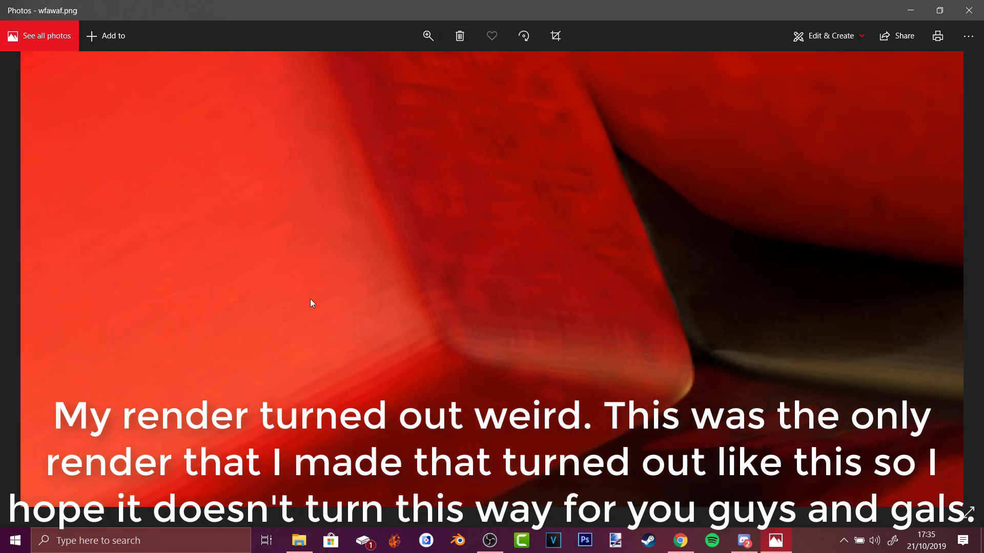
pyautogui.moveTo(791, 196); pyautogui.dragTo(428, 325)
pyautogui.moveTo(789, 177)
pyautogui.mouseDown()
pyautogui.moveTo(501, 355)
pyautogui.moveTo(560, 307)
pyautogui.moveTo(512, 341)
pyautogui.mouseUp()
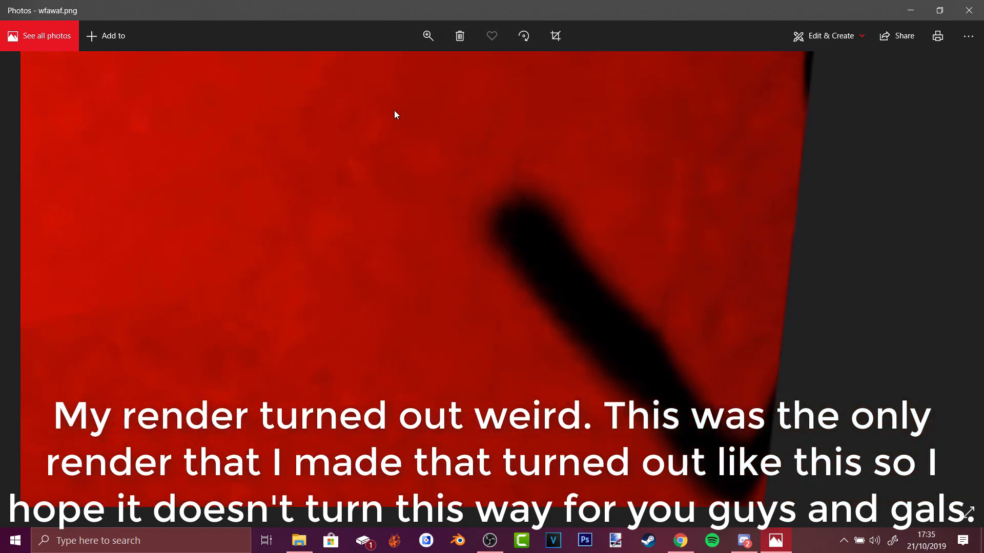
pyautogui.click(429, 36)
pyautogui.moveTo(487, 65); pyautogui.dragTo(365, 76)
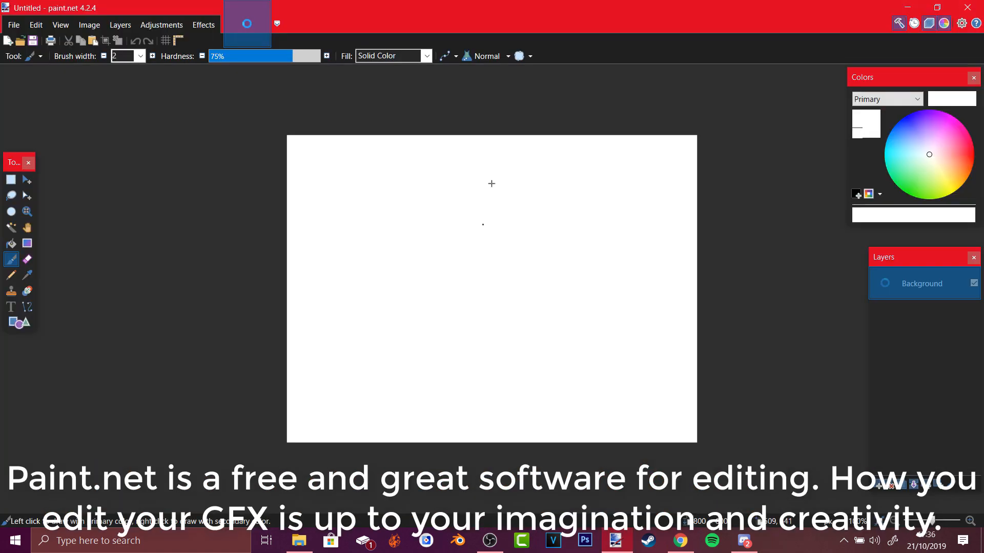
# Open the character render wfawaf.png in paint.net
pyautogui.click(19, 40)
pyautogui.doubleClick(435, 125)
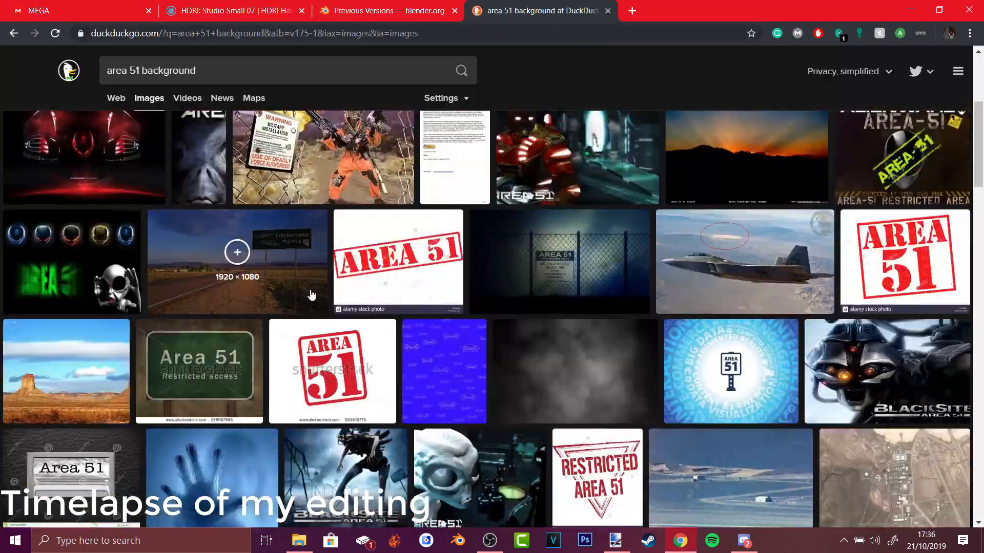
# In the browser, change the DuckDuckGo image search to "area 51 night"
pyautogui.click(256, 71)
pyautogui.press('BackSpace')
pyautogui.press('BackSpace')
pyautogui.press('BackSpace')
pyautogui.press('BackSpace')
pyautogui.press('BackSpace')
pyautogui.press('BackSpace')
pyautogui.press('BackSpace')
pyautogui.press('BackSpace')
pyautogui.press('BackSpace')
pyautogui.press('BackSpace')
pyautogui.write('night')
pyautogui.press('Return')
# Preview several Area 51 night images and open the 2048×1152 image file in its own tab
pyautogui.click(328, 215)
pyautogui.click(451, 357)
pyautogui.click(673, 369)
pyautogui.click(517, 371)
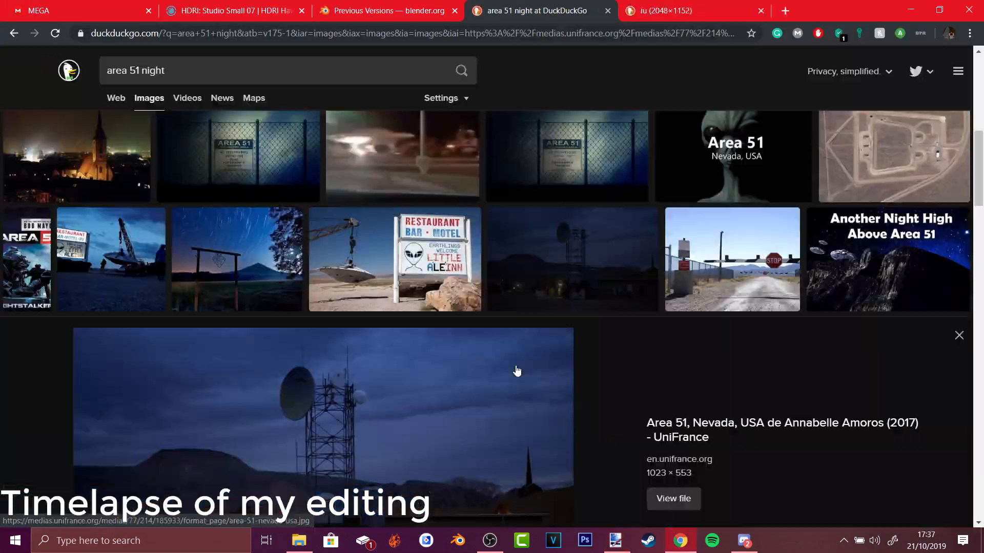
pyautogui.scroll(-15, 517, 371)
pyautogui.click(267, 132)
# Search DuckDuckGo images for "area 51 raid" and look through the results for a background
pyautogui.click(256, 71)
pyautogui.press('BackSpace')
pyautogui.press('BackSpace')
pyautogui.press('BackSpace')
pyautogui.press('BackSpace')
pyautogui.press('BackSpace')
pyautogui.write('raid')
pyautogui.press('Return')
pyautogui.click(132, 325)
pyautogui.scroll(-5, 488, 301)
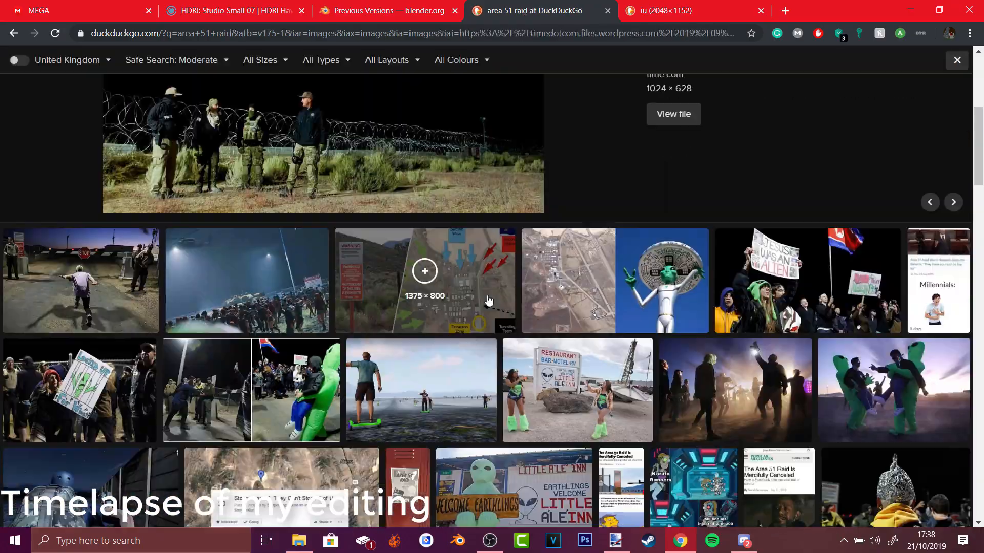
pyautogui.scroll(-15, 488, 301)
# In paint.net, import the Area 51 images as new layers and move the character render's layer to the top
pyautogui.click(615, 541)
pyautogui.click(120, 25)
pyautogui.click(153, 104)
pyautogui.doubleClick(167, 111)
pyautogui.moveTo(900, 350); pyautogui.dragTo(901, 282)
pyautogui.click(146, 26)
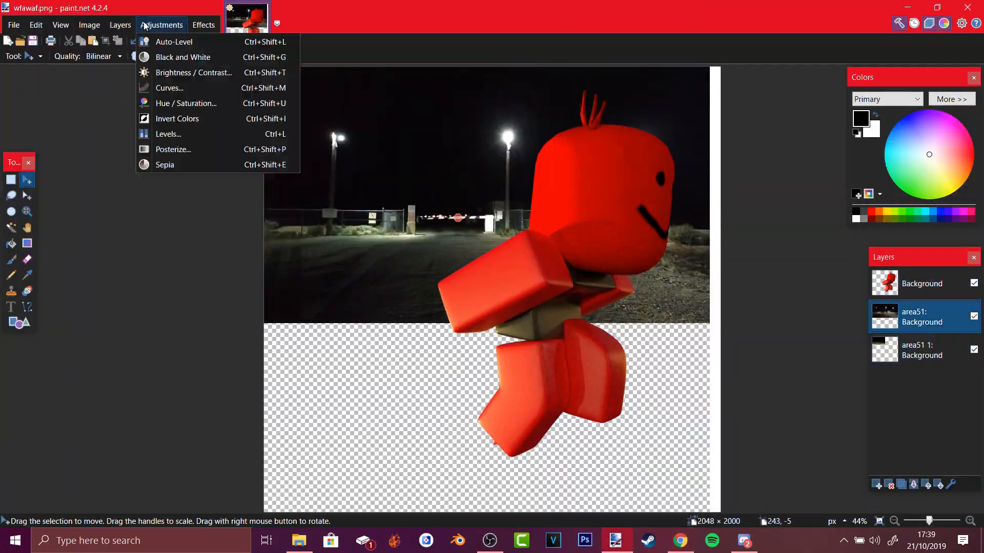
pyautogui.click(146, 26)
pyautogui.click(11, 227)
pyautogui.click(410, 261)
# Select the whole area51 background layer, then enlarge and rotate it about 19° to fill the canvas behind the character
pyautogui.hotkey('ctrl', 'a')
pyautogui.click(27, 180)
pyautogui.moveTo(359, 262); pyautogui.dragTo(147, 130)
pyautogui.keyDown('ctrl'); pyautogui.scroll(-1, 683, 358); pyautogui.keyUp('ctrl')
pyautogui.moveTo(679, 436); pyautogui.dragTo(683, 358, button='right')
pyautogui.moveTo(691, 369); pyautogui.dragTo(806, 422)
pyautogui.moveTo(295, 169); pyautogui.dragTo(211, 110)
pyautogui.moveTo(421, 320); pyautogui.dragTo(433, 328)
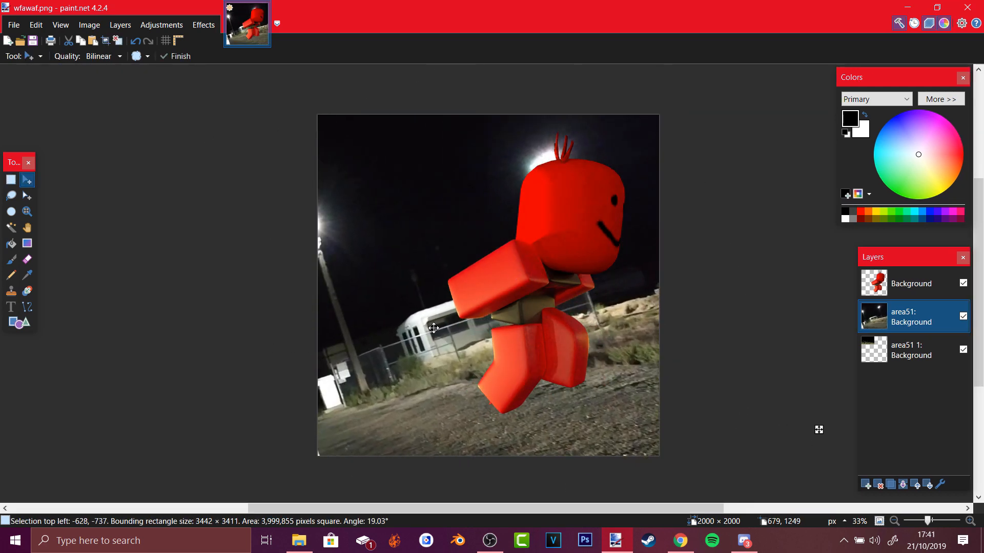
# Move the character render down and to the right over the background, and delete the unused area51 1 layer
pyautogui.click(911, 284)
pyautogui.moveTo(545, 250); pyautogui.dragTo(570, 287)
pyautogui.moveTo(344, 152); pyautogui.dragTo(362, 167)
pyautogui.click(879, 484)
# Darken the character render's layer with a Curves adjustment
pyautogui.click(161, 25)
pyautogui.click(164, 80)
pyautogui.moveTo(461, 135); pyautogui.dragTo(179, 140)
pyautogui.moveTo(198, 271); pyautogui.dragTo(254, 246)
pyautogui.click(147, 176)
pyautogui.click(273, 394)
# Try Auto-Level on the area51 background layer
pyautogui.click(911, 317)
pyautogui.hotkey('ctrl', 'shift', 'l')
pyautogui.hotkey('ctrl', 'z')
pyautogui.click(911, 284)
pyautogui.click(161, 25)
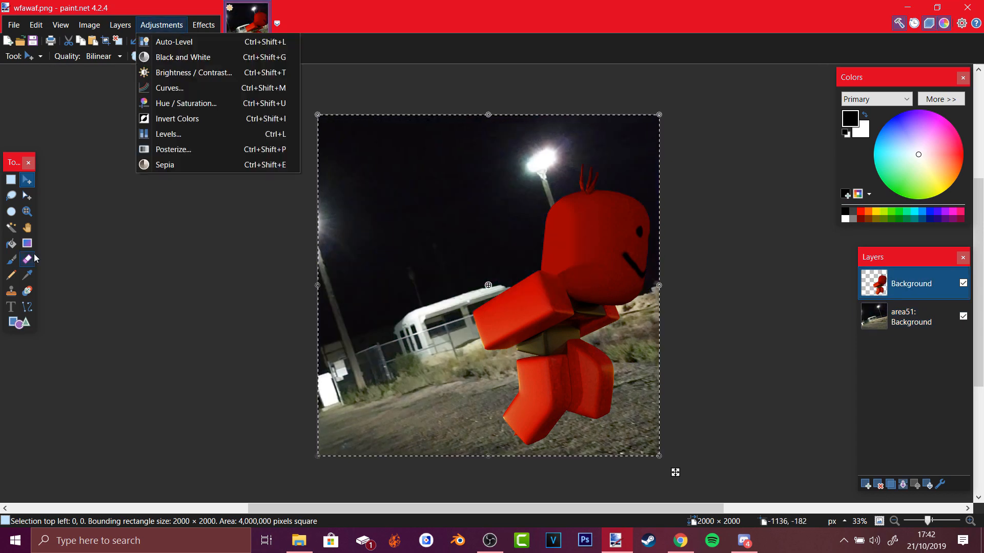
# Try to erase the edge of the character's lower foot
pyautogui.click(32, 259)
pyautogui.keyDown('ctrl'); pyautogui.scroll(5, 555, 433); pyautogui.keyUp('ctrl')
pyautogui.moveTo(410, 451); pyautogui.dragTo(566, 416)
pyautogui.hotkey('ctrl', 'z')
# Pick a ground colour from the area51 layer and paint it along the front foot's bottom edges on the character layer, using an 18 px brush at 0% hardness
pyautogui.click(911, 317)
pyautogui.keyDown('ctrl'); pyautogui.scroll(3, 526, 450); pyautogui.keyUp('ctrl')
pyautogui.click(11, 259)
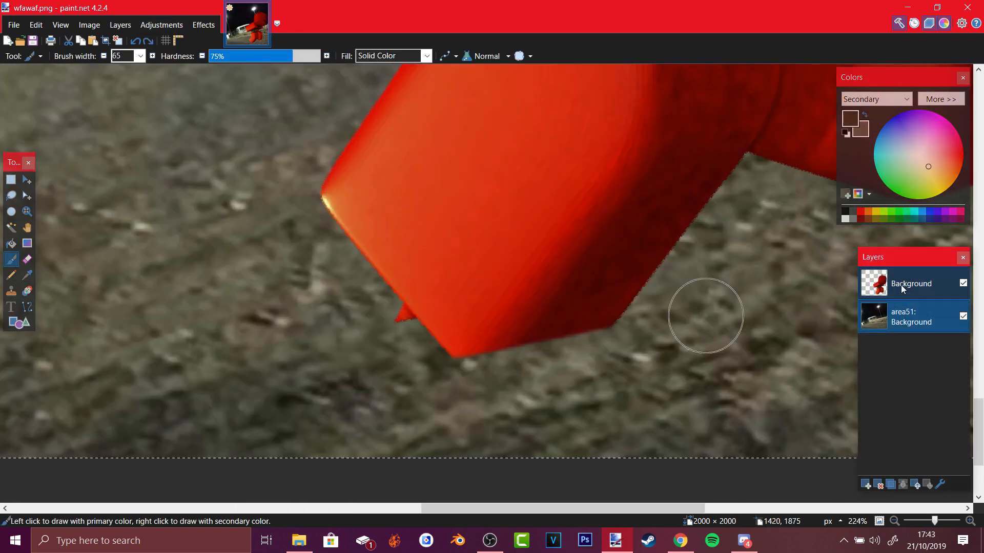
pyautogui.click(903, 289)
pyautogui.moveTo(293, 57); pyautogui.dragTo(210, 56)
pyautogui.click(389, 57)
pyautogui.scroll(-10, 395, 180)
pyautogui.click(395, 180)
pyautogui.scroll(5, 392, 56)
pyautogui.click(105, 57)
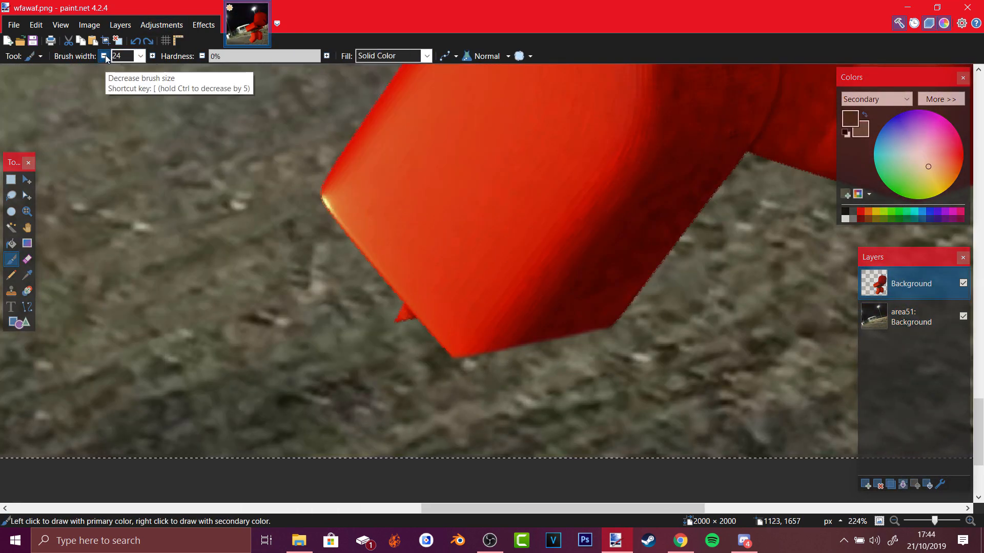
pyautogui.click(105, 57)
pyautogui.moveTo(507, 355)
pyautogui.mouseDown()
pyautogui.moveTo(452, 361)
pyautogui.moveTo(431, 343)
pyautogui.moveTo(320, 188)
pyautogui.mouseUp()
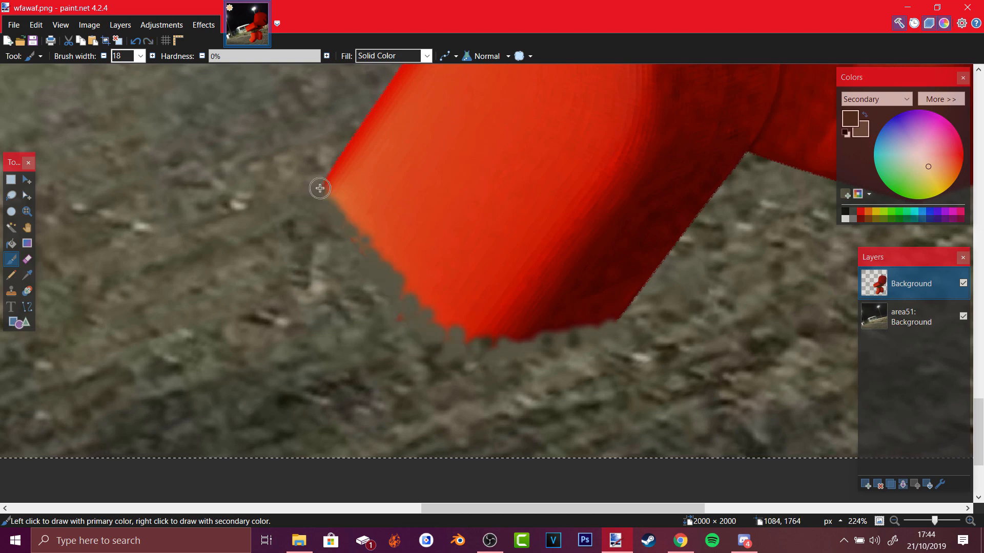
# Fade the front foot's outer edge into the ground with a 600 px eraser at 0% hardness
pyautogui.keyDown('ctrl'); pyautogui.scroll(-2, 319, 188); pyautogui.keyUp('ctrl')
pyautogui.click(28, 260)
pyautogui.click(140, 56)
pyautogui.click(132, 74)
pyautogui.moveTo(220, 256); pyautogui.dragTo(315, 482)
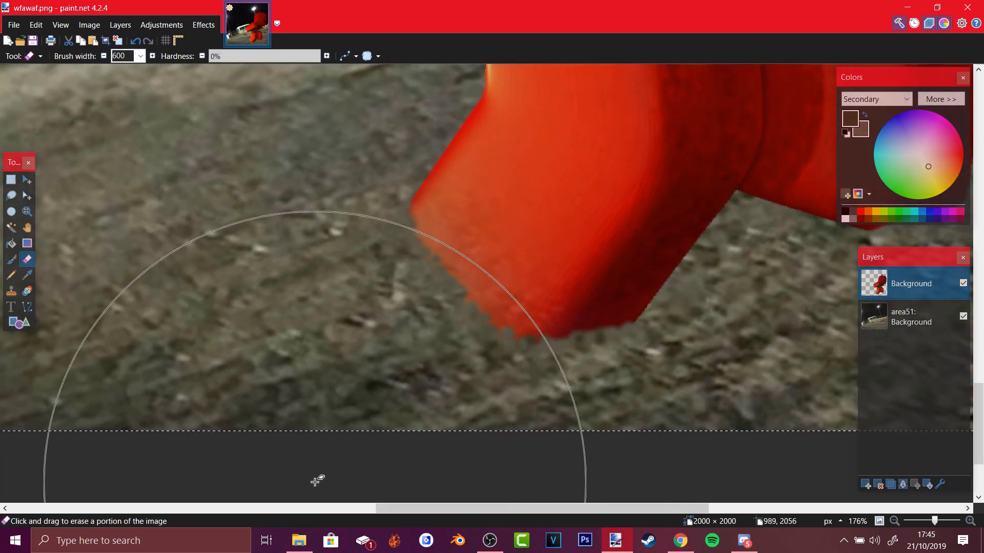
# Sample another ground colour from the area51 layer and paint it along the rear leg's bottom edge with a 14 px soft brush
pyautogui.keyDown('ctrl'); pyautogui.scroll(-3, 402, 257); pyautogui.keyUp('ctrl')
pyautogui.keyDown('ctrl'); pyautogui.scroll(3, 627, 359); pyautogui.keyUp('ctrl')
pyautogui.click(905, 317)
pyautogui.click(27, 275)
pyautogui.click(11, 259)
pyautogui.keyDown('ctrl'); pyautogui.scroll(2, 610, 132); pyautogui.keyUp('ctrl')
pyautogui.click(905, 284)
pyautogui.moveTo(540, 238)
pyautogui.mouseDown()
pyautogui.moveTo(672, 276)
pyautogui.moveTo(731, 275)
pyautogui.mouseUp()
pyautogui.keyDown('ctrl'); pyautogui.scroll(-2, 731, 274); pyautogui.keyUp('ctrl')
pyautogui.moveTo(523, 376); pyautogui.dragTo(668, 359)
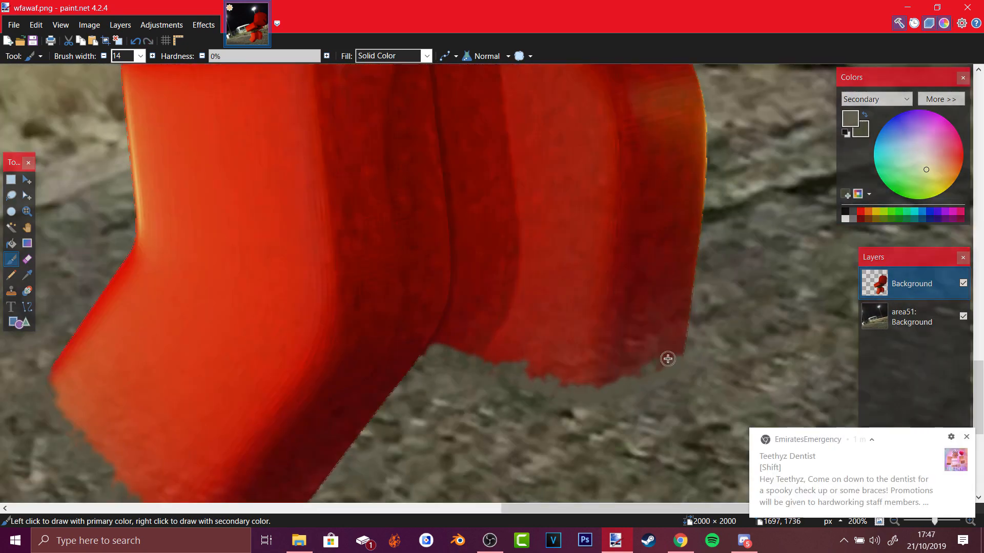
# Lower the saturation of the character layer with a Hue / Saturation adjustment
pyautogui.keyDown('ctrl'); pyautogui.scroll(-5, 667, 359); pyautogui.keyUp('ctrl')
pyautogui.keyDown('ctrl'); pyautogui.scroll(3, 217, 327); pyautogui.keyUp('ctrl')
pyautogui.keyDown('ctrl'); pyautogui.scroll(-8, 489, 358); pyautogui.keyUp('ctrl')
pyautogui.keyDown('ctrl'); pyautogui.scroll(-3, 490, 363); pyautogui.keyUp('ctrl')
pyautogui.click(161, 24)
pyautogui.click(179, 95)
pyautogui.moveTo(186, 270); pyautogui.dragTo(150, 270)
pyautogui.moveTo(186, 302)
pyautogui.mouseDown()
pyautogui.moveTo(194, 309)
pyautogui.moveTo(186, 302)
pyautogui.mouseUp()
pyautogui.moveTo(186, 238); pyautogui.dragTo(188, 240)
pyautogui.moveTo(150, 271); pyautogui.dragTo(146, 270)
pyautogui.click(242, 326)
pyautogui.click(161, 25)
pyautogui.click(169, 81)
pyautogui.moveTo(443, 130); pyautogui.dragTo(234, 147)
pyautogui.moveTo(303, 217); pyautogui.dragTo(271, 236)
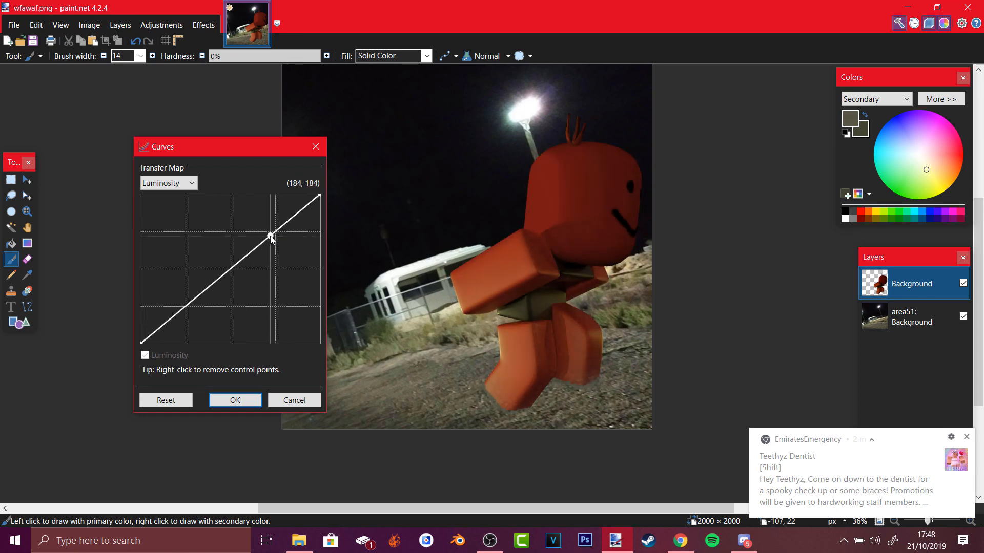
pyautogui.click(295, 400)
# Try painting soft white glows over the two lamps with a 350 px brush at 0% hardness
pyautogui.keyDown('ctrl'); pyautogui.scroll(2, 461, 246); pyautogui.keyUp('ctrl')
pyautogui.click(140, 56)
pyautogui.click(126, 316)
pyautogui.click(911, 317)
pyautogui.hotkey('ctrl', 'z')
pyautogui.click(911, 284)
pyautogui.click(141, 56)
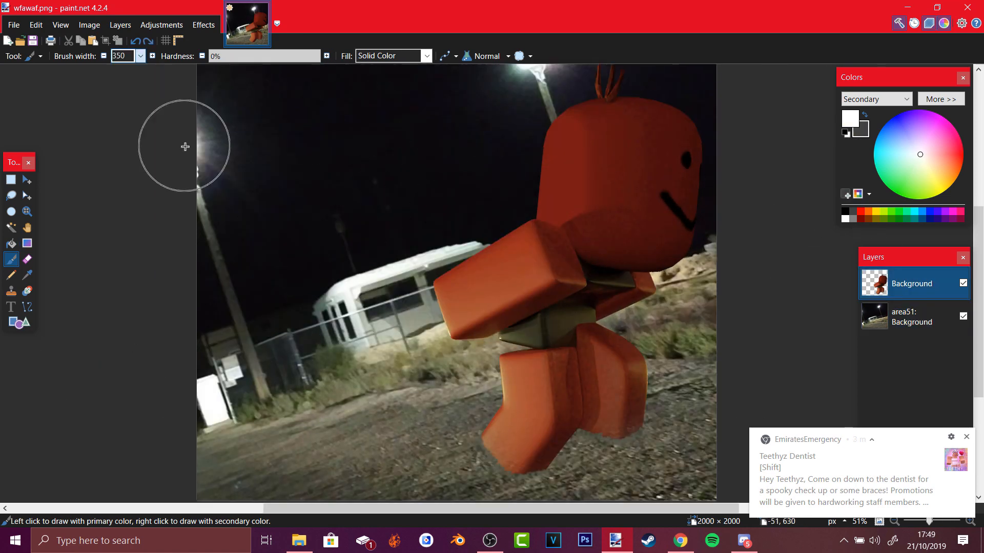
pyautogui.click(192, 154)
pyautogui.scroll(3, 512, 218)
pyautogui.click(533, 171)
pyautogui.keyDown('ctrl'); pyautogui.scroll(2, 390, 327); pyautogui.keyUp('ctrl')
pyautogui.hotkey('ctrl', 'z')
pyautogui.hotkey('ctrl', 'z')
# Paint larger soft white glows over the lamp and the trailer with a 900 px brush
pyautogui.click(571, 147)
pyautogui.scroll(-3, 563, 154)
pyautogui.click(403, 363)
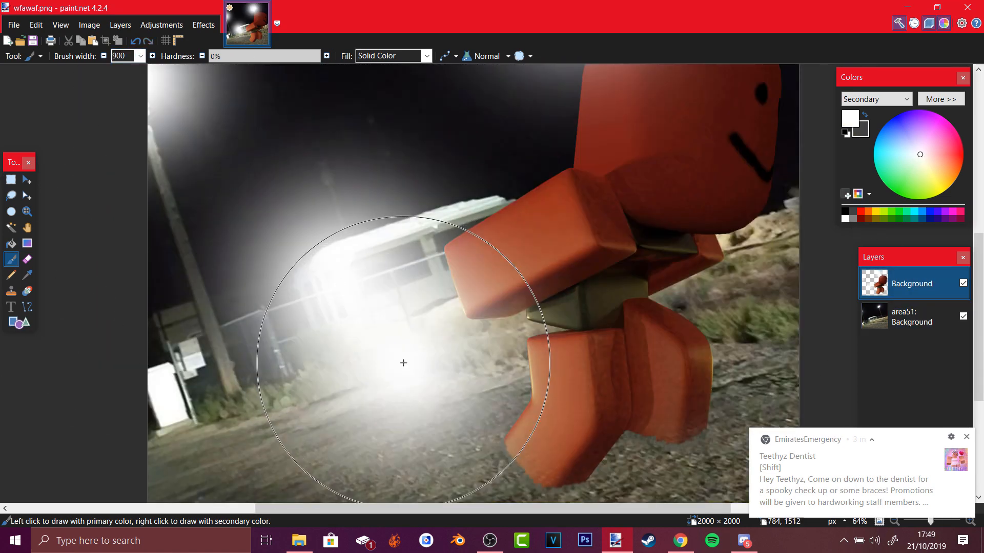
# Remove the excess white glow around the trailer and character by deleting a Magic Wand selection and erasing the remainder
pyautogui.click(27, 259)
pyautogui.click(314, 56)
pyautogui.keyDown('ctrl'); pyautogui.scroll(3, 628, 352); pyautogui.keyUp('ctrl')
pyautogui.click(11, 227)
pyautogui.click(459, 269)
pyautogui.press('Delete')
pyautogui.click(27, 259)
pyautogui.moveTo(399, 386)
pyautogui.mouseDown()
pyautogui.moveTo(441, 385)
pyautogui.moveTo(461, 430)
pyautogui.mouseUp()
pyautogui.keyDown('ctrl'); pyautogui.scroll(4, 631, 226); pyautogui.keyUp('ctrl')
pyautogui.moveTo(630, 225); pyautogui.dragTo(481, 153)
pyautogui.keyDown('ctrl'); pyautogui.scroll(-4, 482, 154); pyautogui.keyUp('ctrl')
# Paint soft white glows over both lamps with an 800 px brush
pyautogui.click(11, 260)
pyautogui.click(151, 236)
pyautogui.click(449, 152)
# Try touching up the pale fringe around the character's hair with the Pencil, and undo the white glow painting
pyautogui.keyDown('ctrl'); pyautogui.scroll(4, 449, 152); pyautogui.keyUp('ctrl')
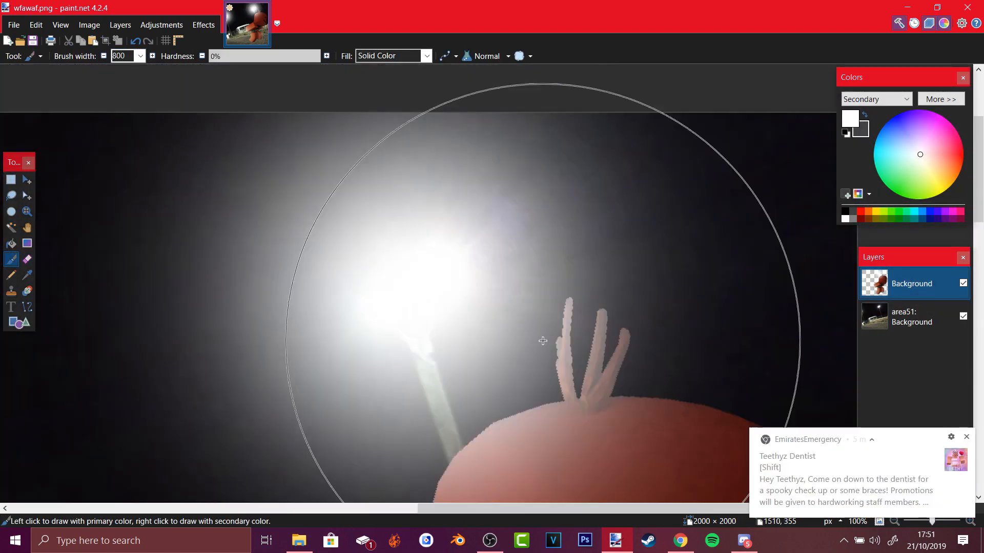
pyautogui.keyDown('ctrl'); pyautogui.scroll(3, 643, 341); pyautogui.keyUp('ctrl')
pyautogui.click(27, 260)
pyautogui.click(11, 259)
pyautogui.click(11, 228)
pyautogui.click(12, 275)
pyautogui.click(452, 251)
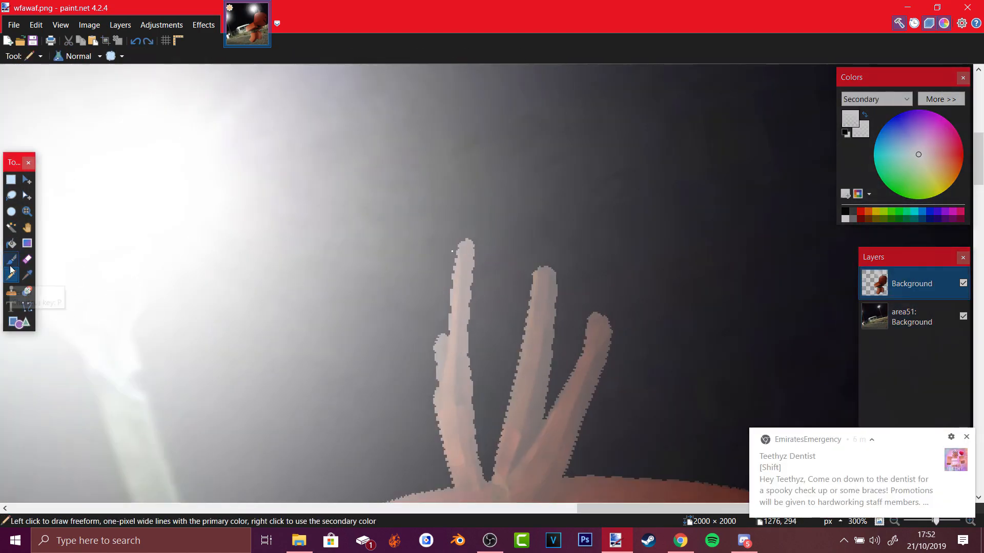
pyautogui.click(11, 261)
pyautogui.keyDown('ctrl'); pyautogui.scroll(-6, 402, 290); pyautogui.keyUp('ctrl')
pyautogui.click(27, 259)
pyautogui.hotkey('ctrl', 'z')
# Paint translucent white glows over both lamps and the trailer on the character layer, using an 800 px soft brush
pyautogui.click(11, 259)
pyautogui.click(141, 56)
pyautogui.scroll(-5, 125, 272)
pyautogui.click(125, 272)
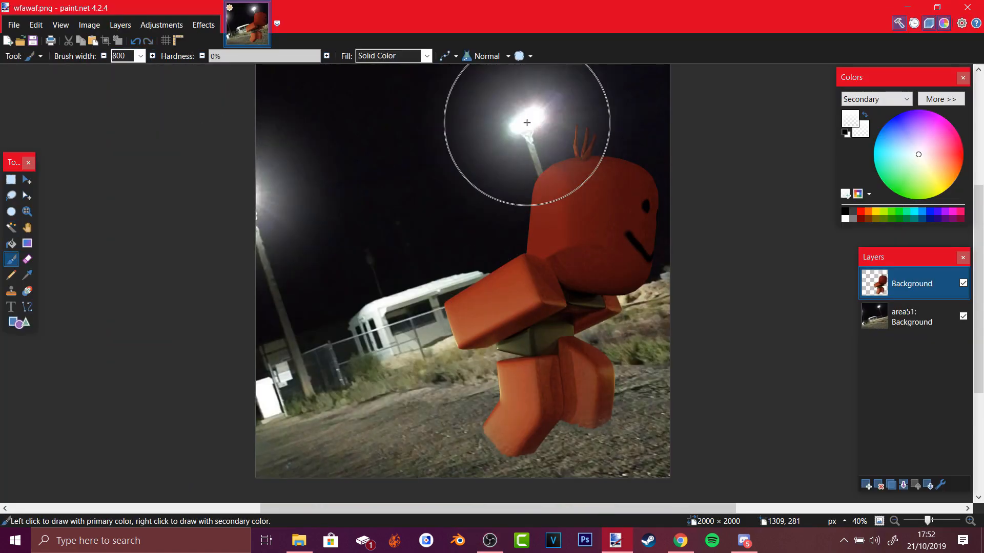
pyautogui.click(527, 122)
pyautogui.click(258, 200)
pyautogui.click(385, 338)
# Add soft white light around the character with a 500 px brush
pyautogui.keyDown('ctrl'); pyautogui.scroll(4, 541, 171); pyautogui.keyUp('ctrl')
pyautogui.click(140, 56)
pyautogui.click(141, 56)
pyautogui.keyDown('ctrl'); pyautogui.scroll(-2, 523, 260); pyautogui.keyUp('ctrl')
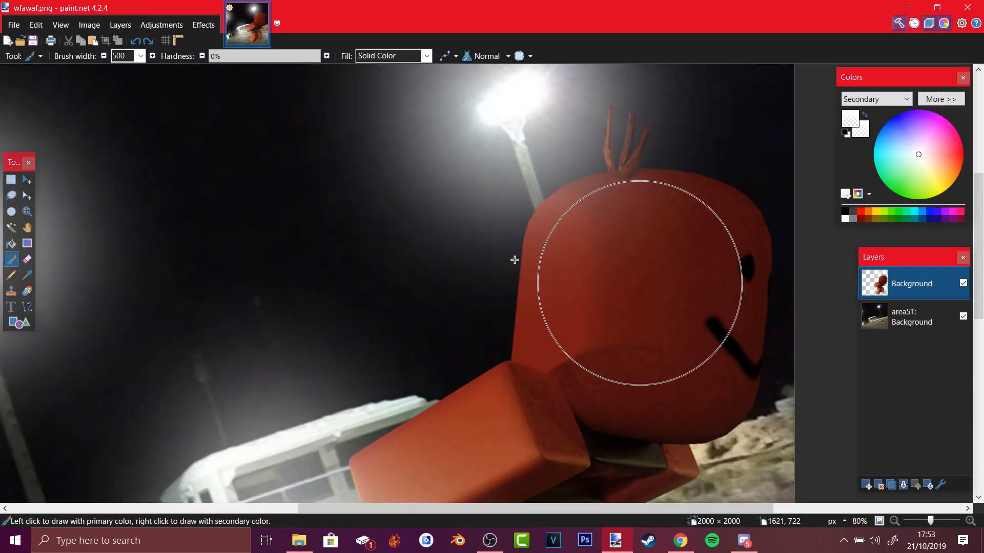
pyautogui.keyDown('ctrl'); pyautogui.scroll(-4, 480, 280); pyautogui.keyUp('ctrl')
pyautogui.click(912, 317)
pyautogui.click(140, 56)
pyautogui.click(125, 272)
pyautogui.scroll(-2, 482, 180)
# Select the faint glow around the character with the Magic Wand, delete it, and erase the glow over the trailer with a harder eraser
pyautogui.click(912, 284)
pyautogui.click(12, 228)
pyautogui.click(288, 184)
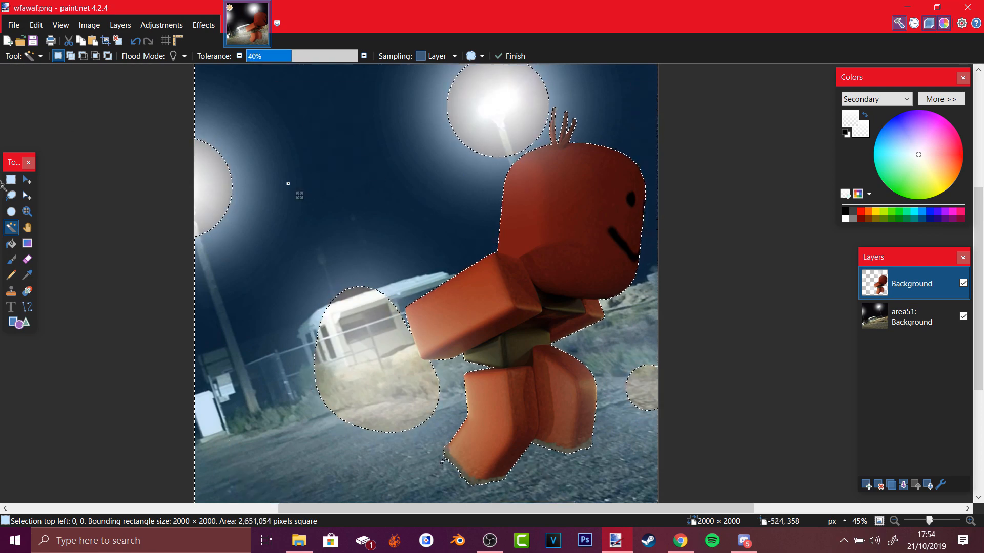
pyautogui.moveTo(299, 56)
pyautogui.mouseDown()
pyautogui.moveTo(317, 55)
pyautogui.moveTo(295, 50)
pyautogui.moveTo(358, 57)
pyautogui.mouseUp()
pyautogui.press('Delete')
pyautogui.press('e')
pyautogui.moveTo(220, 59); pyautogui.dragTo(328, 61)
pyautogui.click(140, 56)
pyautogui.moveTo(320, 368)
pyautogui.mouseDown()
pyautogui.moveTo(369, 351)
pyautogui.moveTo(389, 382)
pyautogui.mouseUp()
# Brush soft white light along the character's lamp-facing side with a 475 px brush at 0% hardness
pyautogui.click(11, 259)
pyautogui.moveTo(312, 57); pyautogui.dragTo(63, 73)
pyautogui.keyDown('ctrl'); pyautogui.scroll(6, 513, 87); pyautogui.keyUp('ctrl')
pyautogui.hotkey('ctrl', 'z')
pyautogui.keyDown('ctrl'); pyautogui.scroll(-8, 460, 217); pyautogui.keyUp('ctrl')
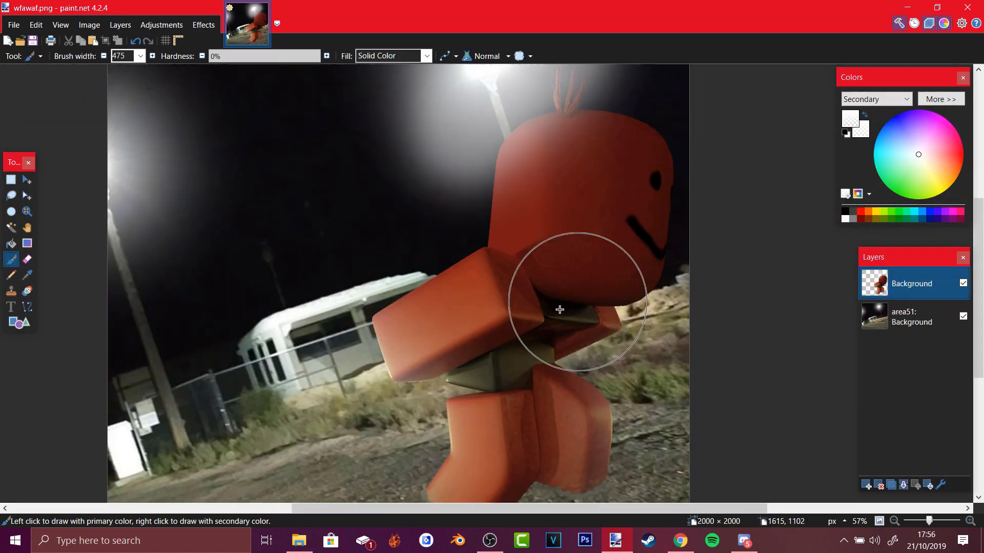
pyautogui.moveTo(333, 246)
pyautogui.mouseDown()
pyautogui.moveTo(382, 415)
pyautogui.moveTo(420, 417)
pyautogui.mouseUp()
# Select the spilled glow near the trailer with the Magic Wand at 8% tolerance and delete it
pyautogui.click(12, 228)
pyautogui.click(357, 354)
pyautogui.moveTo(295, 57); pyautogui.dragTo(256, 56)
pyautogui.press('Delete')
pyautogui.scroll(-3, 400, 221)
pyautogui.keyDown('ctrl'); pyautogui.scroll(5, 401, 220); pyautogui.keyUp('ctrl')
pyautogui.keyDown('ctrl'); pyautogui.scroll(-4, 595, 270); pyautogui.keyUp('ctrl')
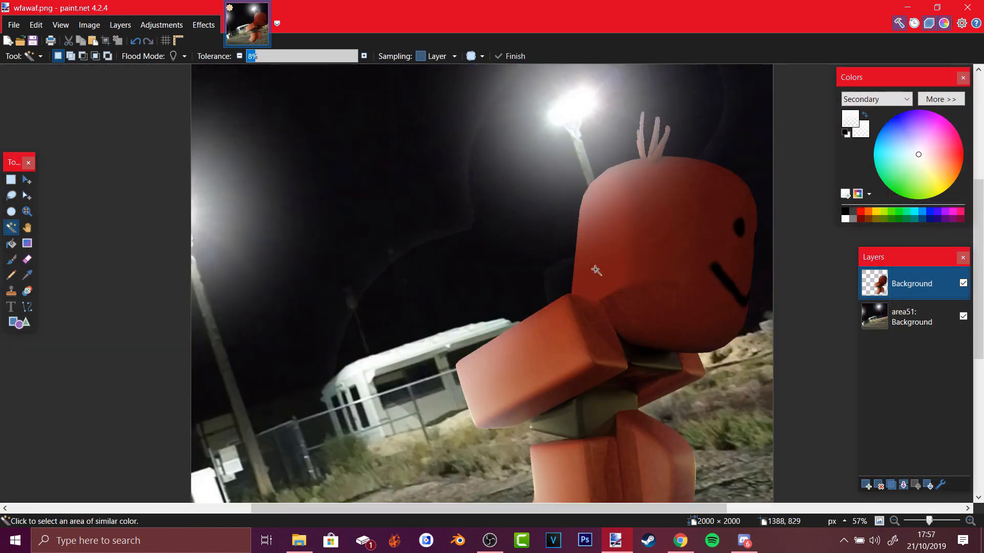
# Erase the leftover glow outlines in the night sky beside the character
pyautogui.scroll(1, 595, 270)
pyautogui.click(27, 260)
pyautogui.moveTo(267, 287); pyautogui.dragTo(497, 177)
# Clean the grey fringe off the front foot's edge with a 6 px eraser at 100% hardness
pyautogui.moveTo(216, 56); pyautogui.dragTo(328, 57)
pyautogui.scroll(-3, 436, 147)
pyautogui.keyDown('ctrl'); pyautogui.scroll(6, 475, 445); pyautogui.keyUp('ctrl')
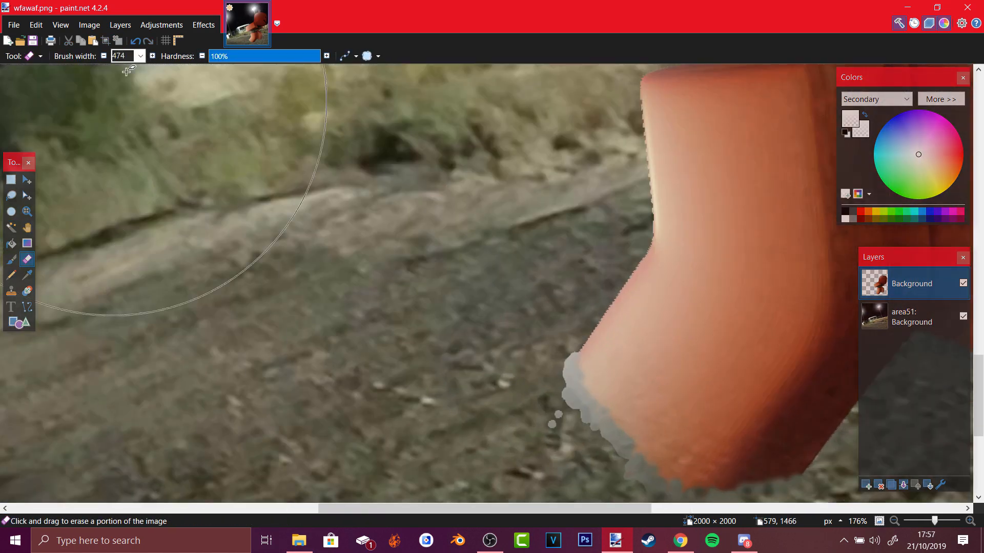
pyautogui.click(140, 56)
pyautogui.moveTo(568, 356); pyautogui.dragTo(589, 371)
pyautogui.moveTo(595, 331); pyautogui.dragTo(572, 394)
pyautogui.moveTo(570, 358); pyautogui.dragTo(599, 433)
pyautogui.scroll(-3, 605, 328)
pyautogui.keyDown('ctrl'); pyautogui.scroll(-6, 672, 307); pyautogui.keyUp('ctrl')
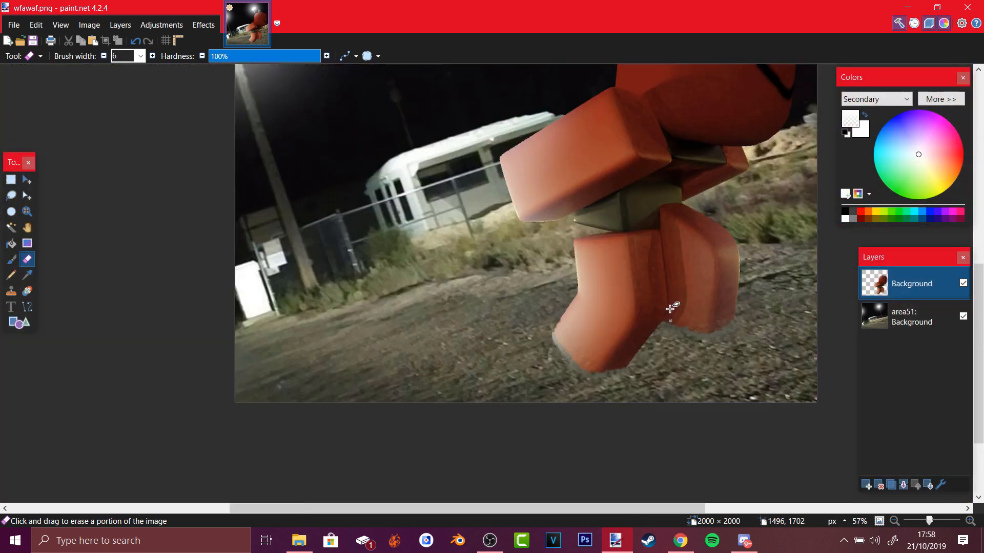
# Apply a centered motion blur with a 25 degree angle and a distance of 11 to the character layer
pyautogui.click(915, 317)
pyautogui.click(204, 24)
pyautogui.click(570, 290)
pyautogui.click(214, 317)
pyautogui.click(920, 283)
pyautogui.moveTo(476, 189); pyautogui.dragTo(205, 188)
pyautogui.moveTo(125, 293); pyautogui.dragTo(192, 297)
pyautogui.click(319, 294)
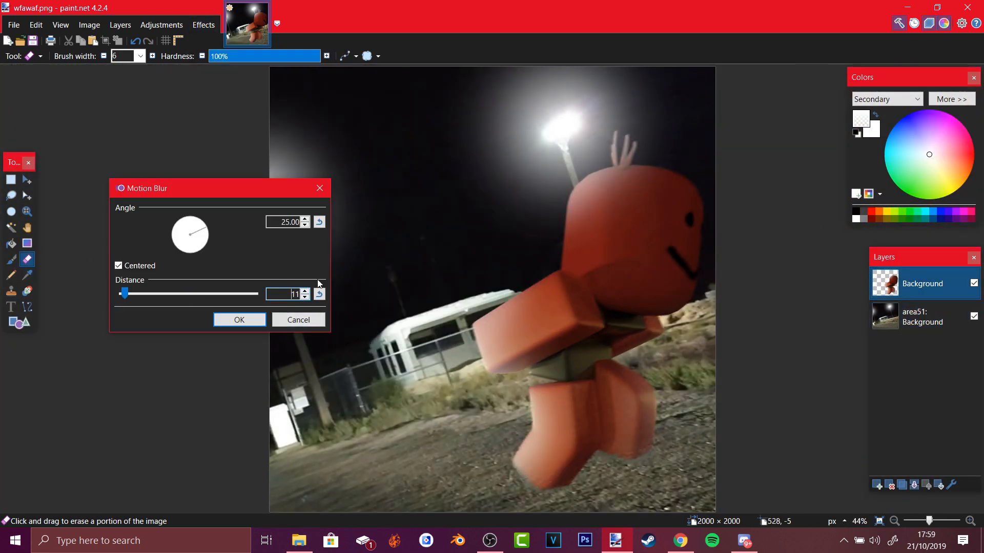
pyautogui.click(239, 320)
# Add a vignette with radius 3.73 and density 0.37 to the area51 background layer
pyautogui.click(916, 327)
pyautogui.click(203, 25)
pyautogui.click(270, 304)
pyautogui.click(11, 307)
pyautogui.click(203, 24)
pyautogui.moveTo(142, 233); pyautogui.dragTo(238, 240)
pyautogui.moveTo(232, 263); pyautogui.dragTo(180, 263)
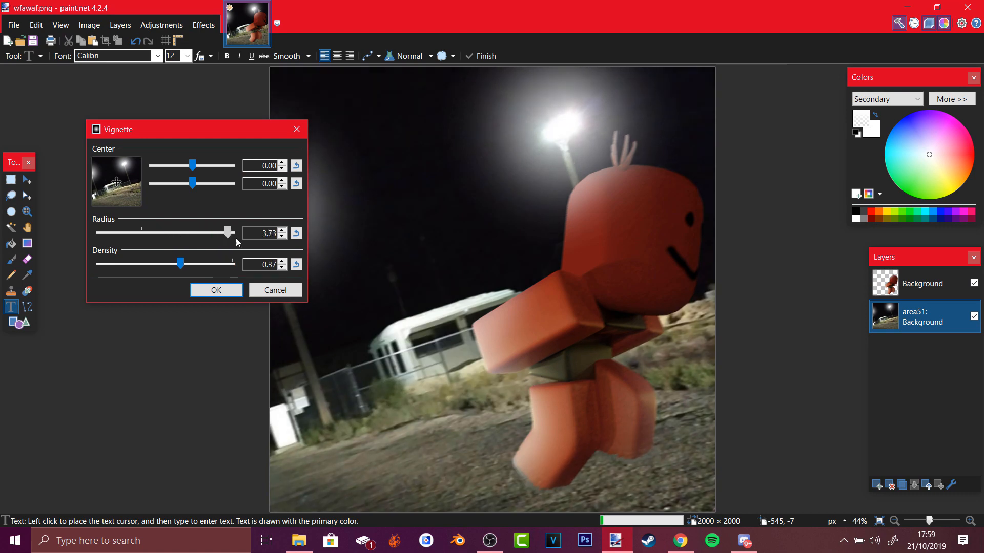
pyautogui.click(216, 290)
# Add a new top layer and place the watermark text LATERBLOXXER in large lettering at the image's bottom right corner
pyautogui.click(203, 25)
pyautogui.click(877, 485)
pyautogui.click(158, 56)
pyautogui.click(322, 430)
pyautogui.click(187, 56)
pyautogui.click(173, 284)
pyautogui.moveTo(718, 465); pyautogui.dragTo(718, 525)
pyautogui.click(187, 56)
pyautogui.click(173, 264)
pyautogui.moveTo(591, 513); pyautogui.dragTo(717, 517)
# Make the watermark text semi-transparent by lowering its colour's opacity
pyautogui.click(952, 99)
pyautogui.moveTo(933, 242)
pyautogui.mouseDown()
pyautogui.moveTo(908, 240)
pyautogui.moveTo(921, 241)
pyautogui.mouseUp()
pyautogui.click(750, 250)
pyautogui.click(839, 99)
# Brush a soft black shadow at opacity 128 onto the area51 layer's lower edge with a 400 px brush at 0% hardness
pyautogui.click(924, 350)
pyautogui.click(11, 259)
pyautogui.click(141, 56)
pyautogui.click(951, 99)
pyautogui.click(743, 242)
pyautogui.click(209, 56)
pyautogui.moveTo(597, 468); pyautogui.dragTo(671, 469)
pyautogui.keyDown('ctrl'); pyautogui.scroll(2, 617, 419); pyautogui.keyUp('ctrl')
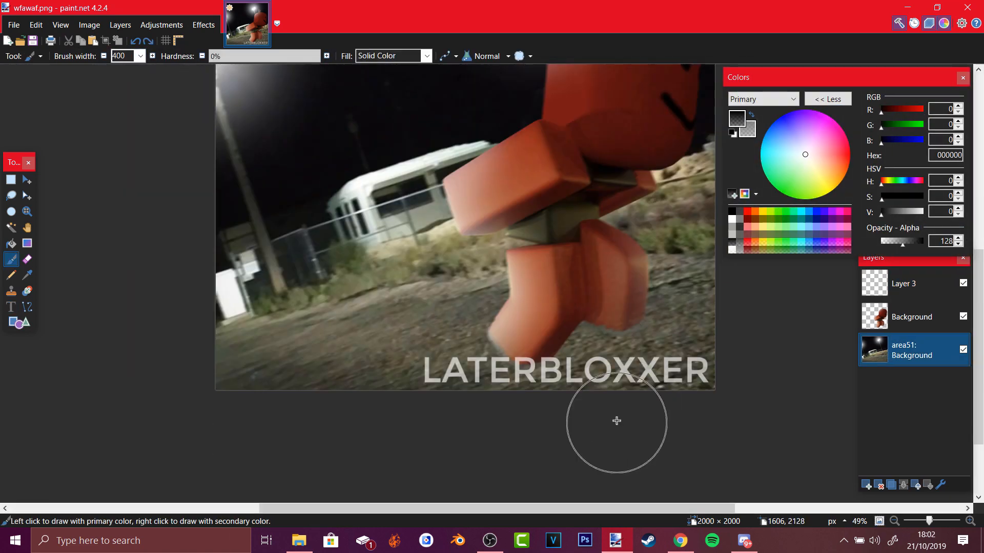
# Hide the watermark layer and darken the ground beneath the character's feet with a 275 px soft black brush
pyautogui.click(963, 283)
pyautogui.click(140, 56)
pyautogui.moveTo(543, 344); pyautogui.dragTo(648, 331)
pyautogui.keyDown('ctrl'); pyautogui.scroll(-3, 615, 359); pyautogui.keyUp('ctrl')
# Shade the underside of the feet on the character layer with the 275 px soft black brush, and show the watermark layer again
pyautogui.click(913, 317)
pyautogui.keyDown('ctrl'); pyautogui.scroll(5, 633, 451); pyautogui.keyUp('ctrl')
pyautogui.scroll(-3, 625, 384)
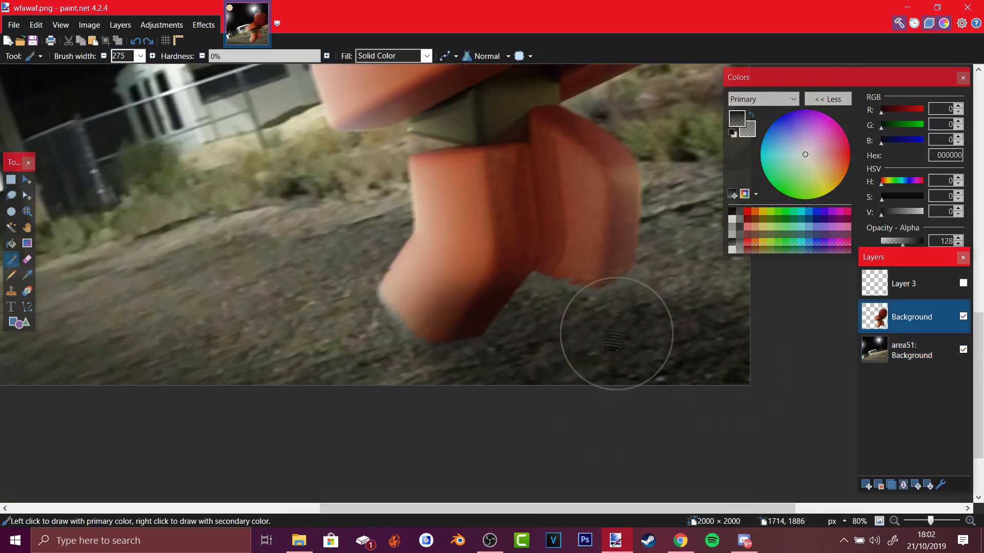
pyautogui.moveTo(569, 358); pyautogui.dragTo(710, 304)
pyautogui.keyDown('ctrl'); pyautogui.scroll(-6, 615, 334); pyautogui.keyUp('ctrl')
pyautogui.click(964, 282)
pyautogui.scroll(-1, 556, 310)
pyautogui.keyDown('ctrl'); pyautogui.scroll(-1, 554, 310); pyautogui.keyUp('ctrl')
pyautogui.scroll(1, 523, 280)
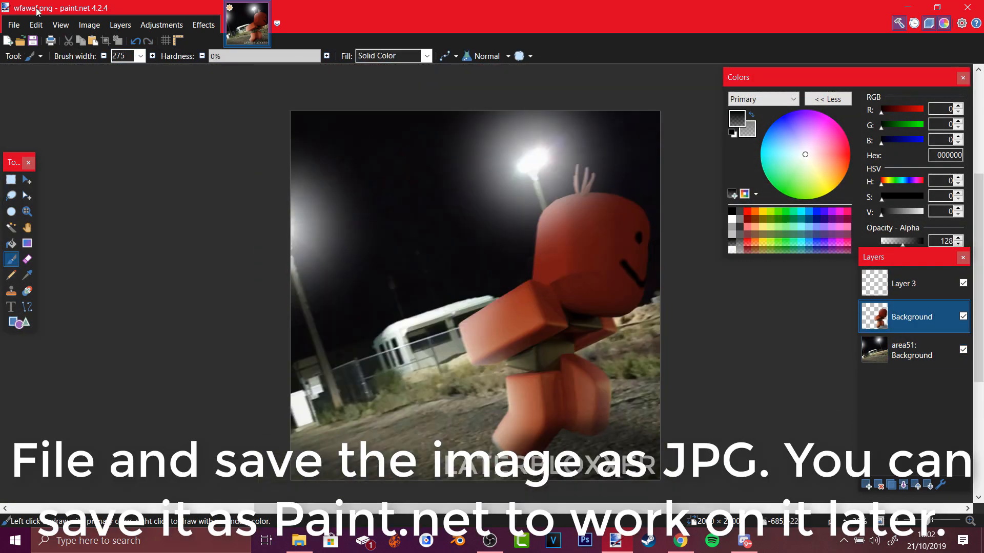
pyautogui.keyDown('ctrl'); pyautogui.scroll(1, 754, 369); pyautogui.keyUp('ctrl')
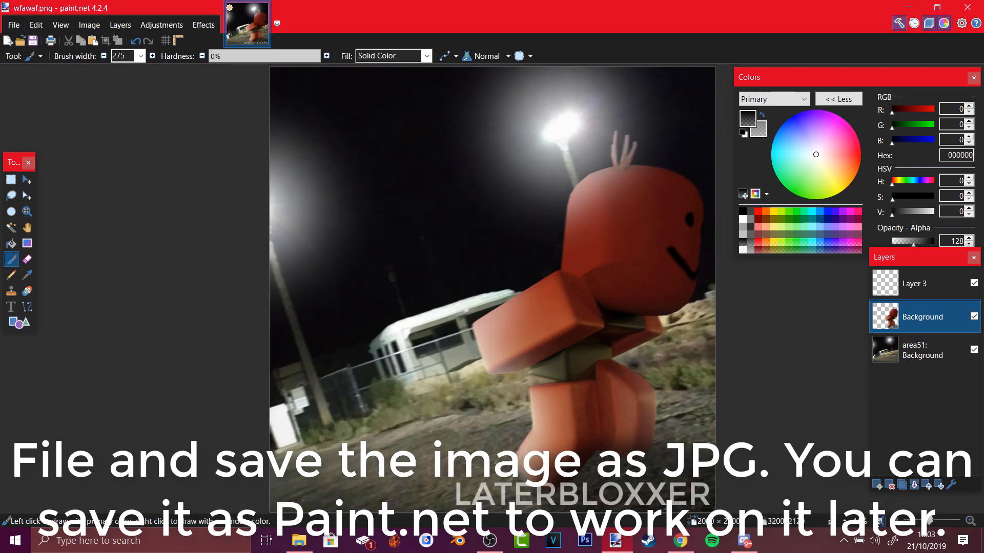
# Start saving the image under a new name and create a folder named GFX 3 inside My GFXs
pyautogui.click(20, 26)
pyautogui.click(36, 139)
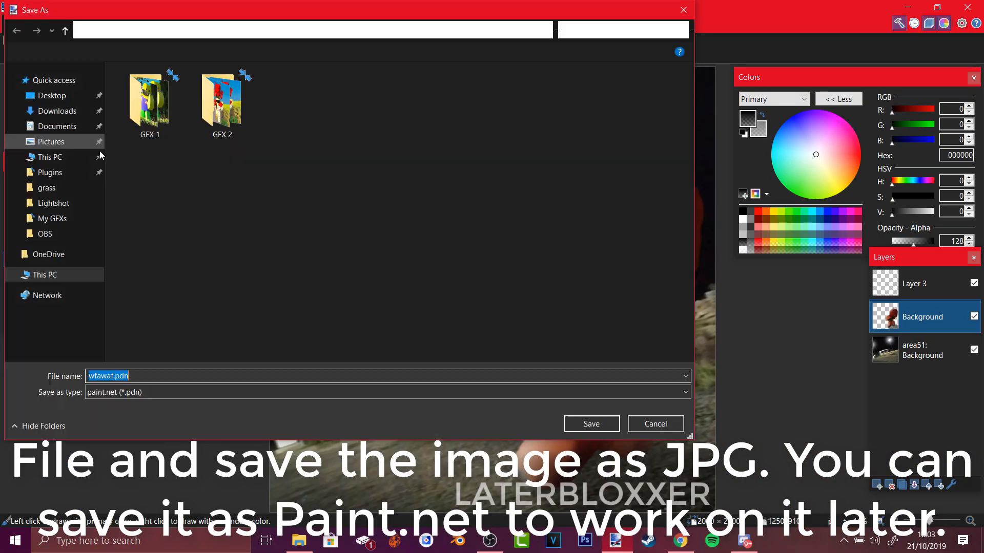
pyautogui.rightClick(291, 291)
pyautogui.moveTo(355, 430)
pyautogui.click(463, 431)
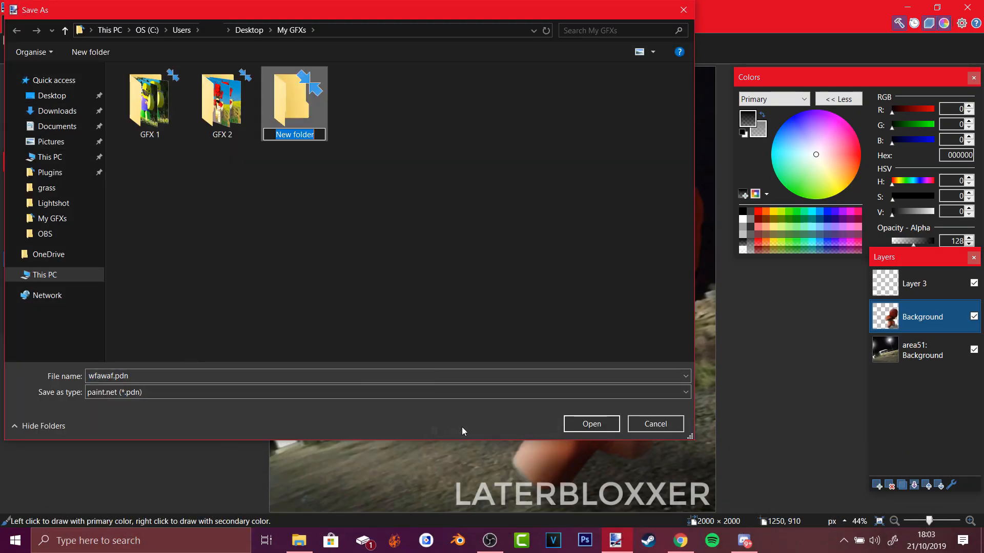
pyautogui.write('GFX 3')
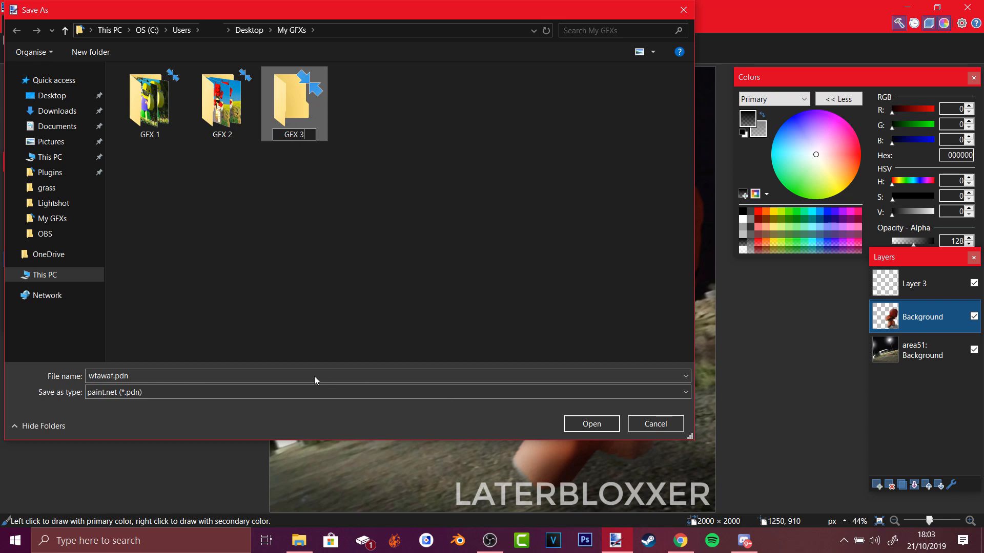
pyautogui.press('Return')
# Save the layered project as Area 51.pdn in paint.net format in the GFX 3 folder
pyautogui.click(203, 381)
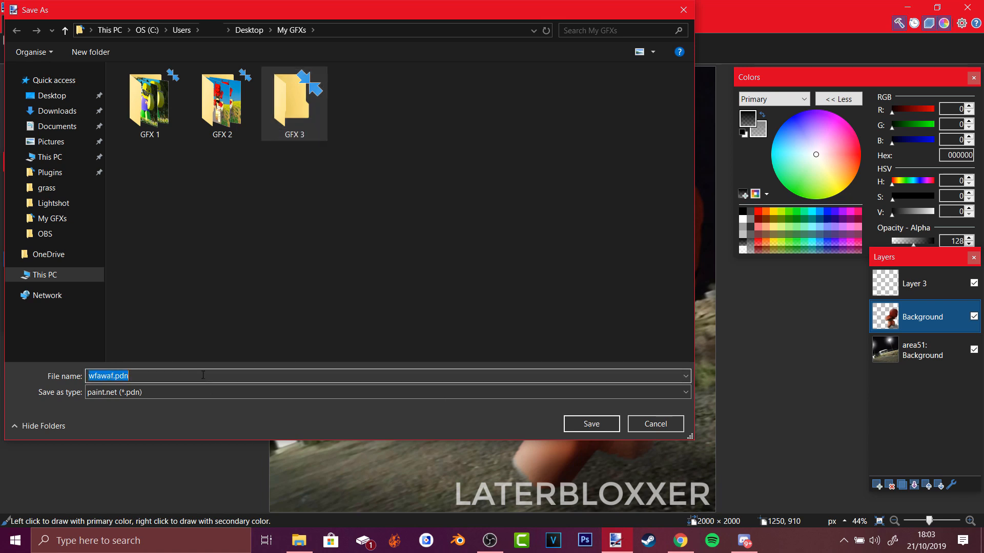
pyautogui.write('Area 51')
pyautogui.click(129, 393)
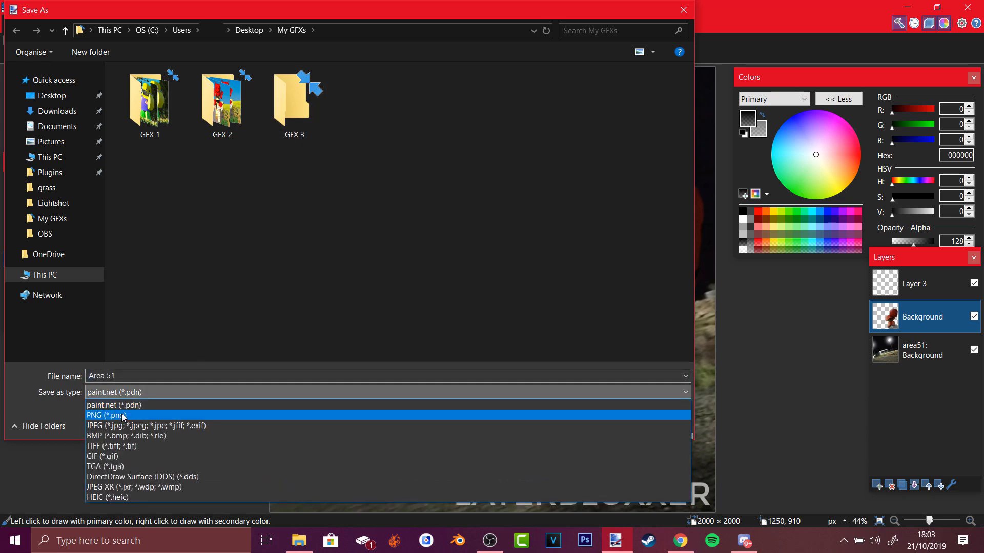
pyautogui.click(129, 426)
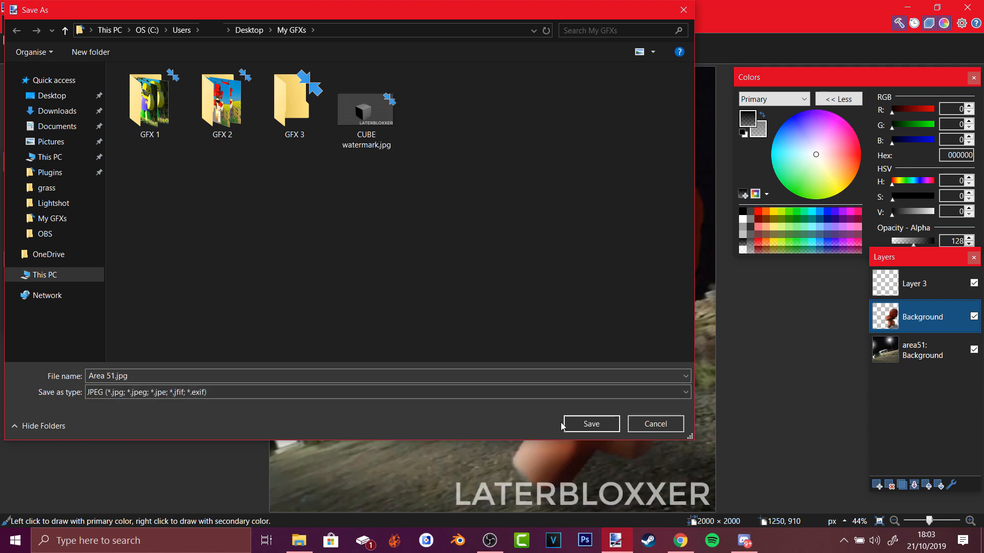
pyautogui.click(169, 392)
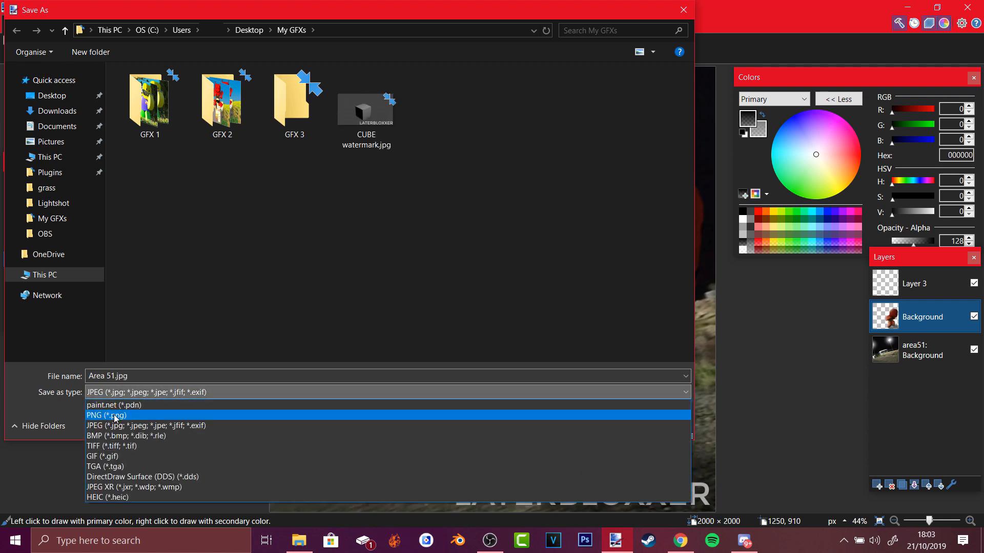
pyautogui.click(128, 404)
pyautogui.doubleClick(293, 128)
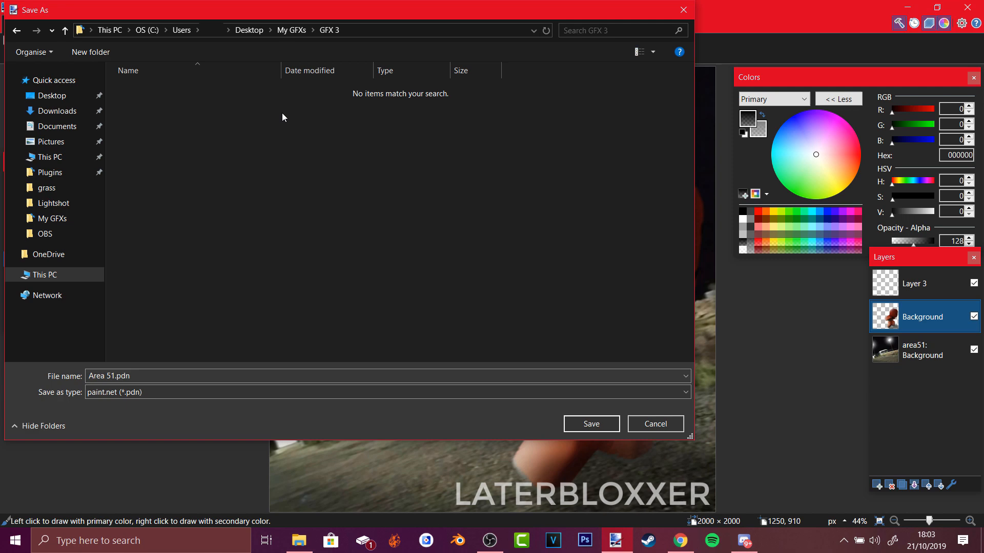
pyautogui.click(617, 424)
# Save a flattened JPEG copy as Area 51.jpg in the GFX 3 folder with quality 100 and 4:2:2 chroma subsampling
pyautogui.click(7, 26)
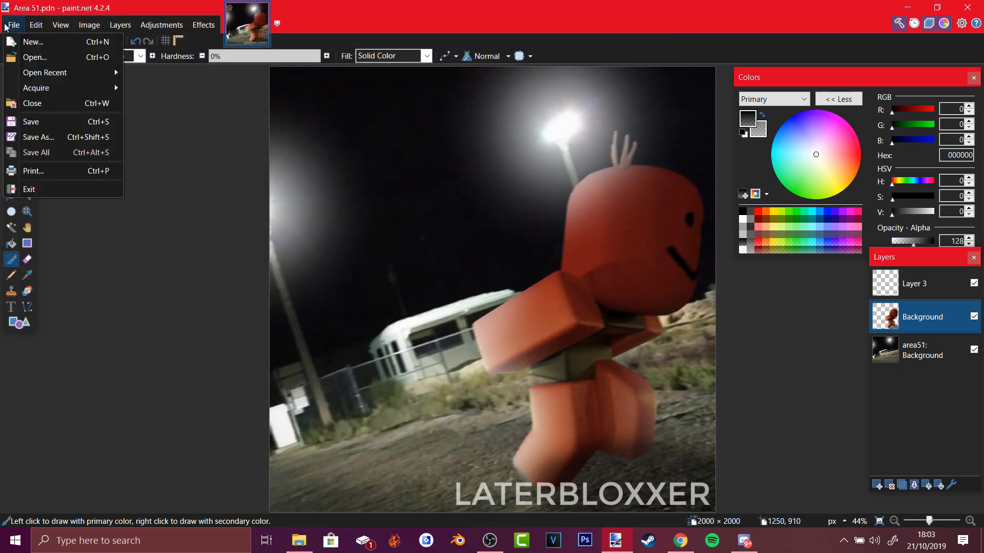
pyautogui.click(41, 137)
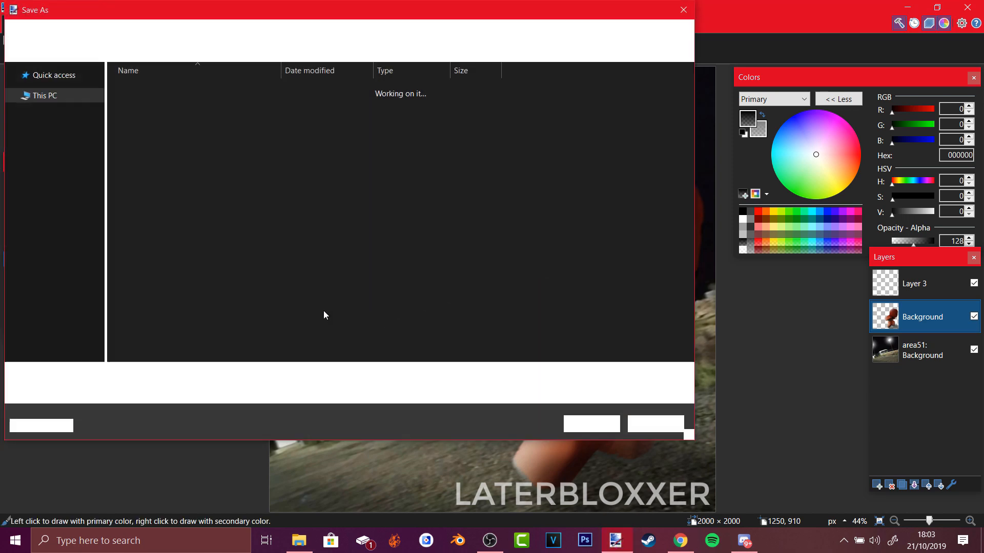
pyautogui.click(148, 392)
pyautogui.click(120, 424)
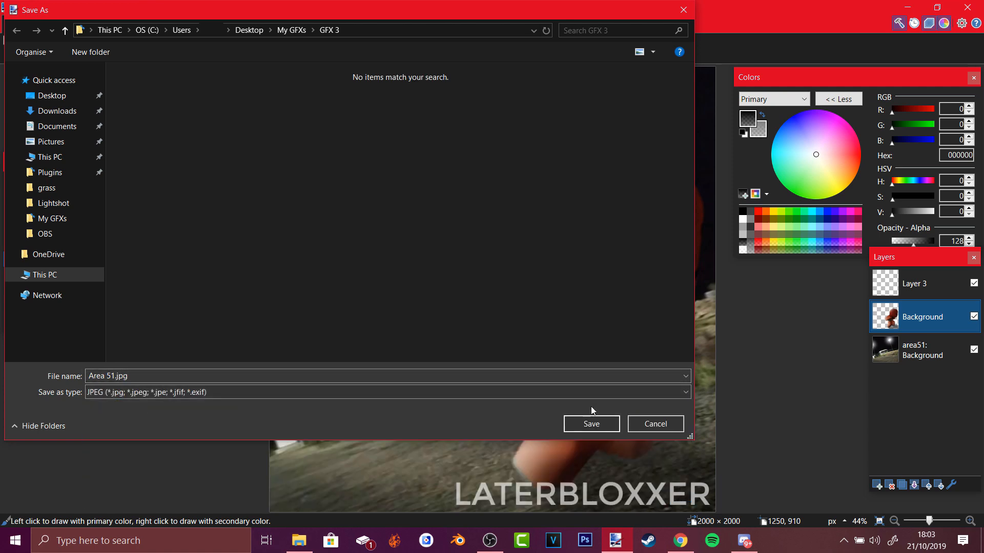
pyautogui.click(588, 422)
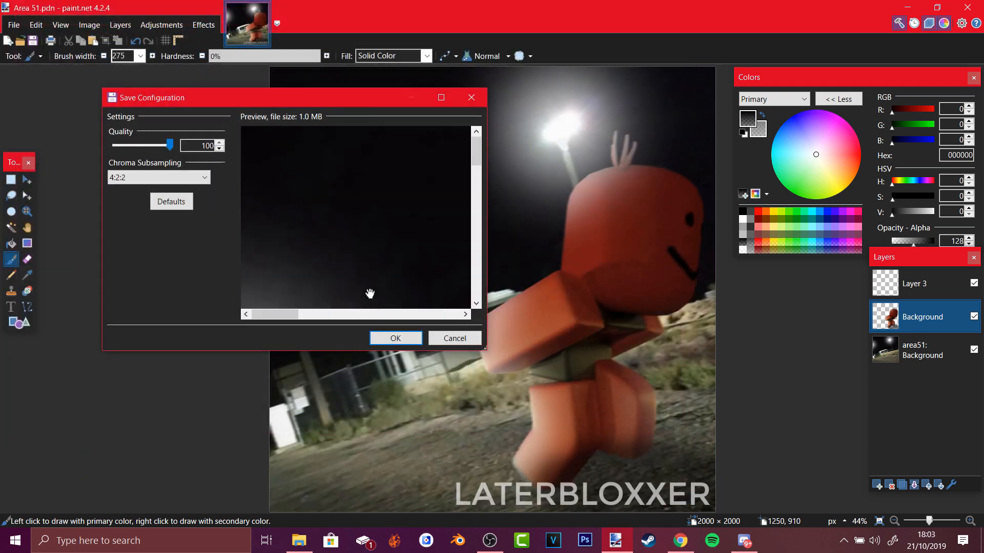
pyautogui.click(395, 338)
pyautogui.click(410, 290)
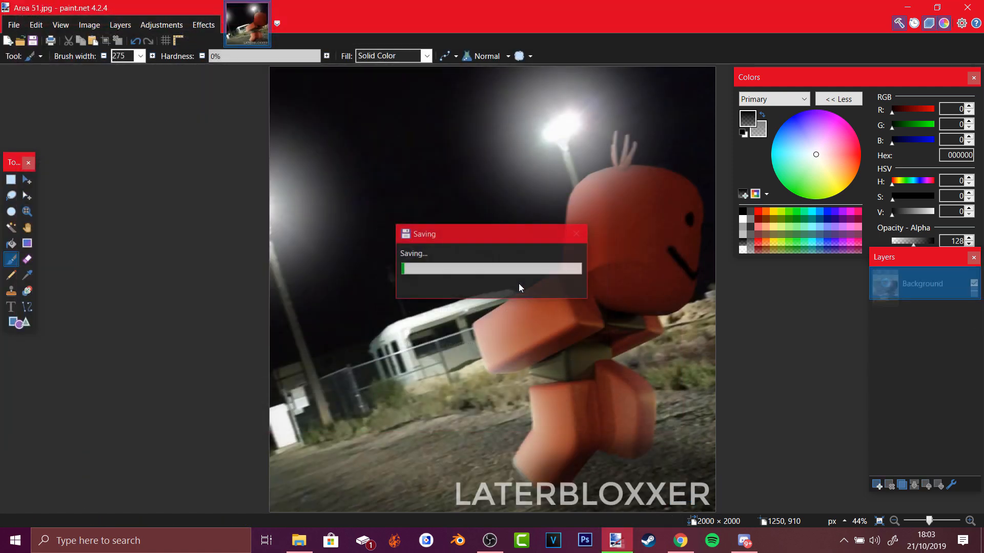